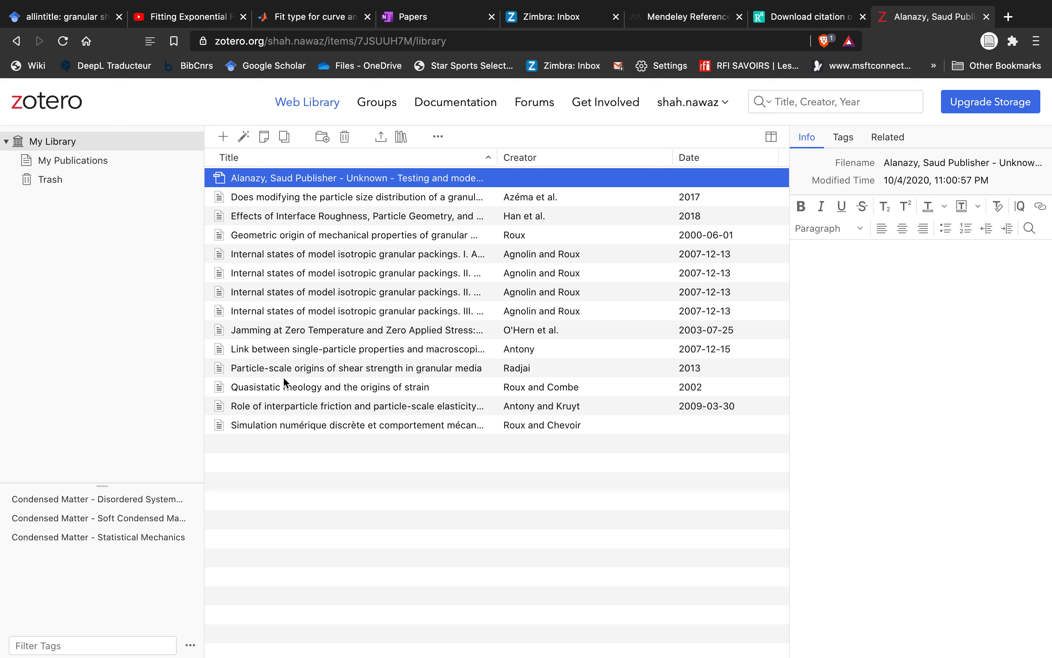
Step: Open the dissertation on testing and modelling of sand-steel interfaces from the web library and skim its opening pages
click(253, 201)
click(261, 179)
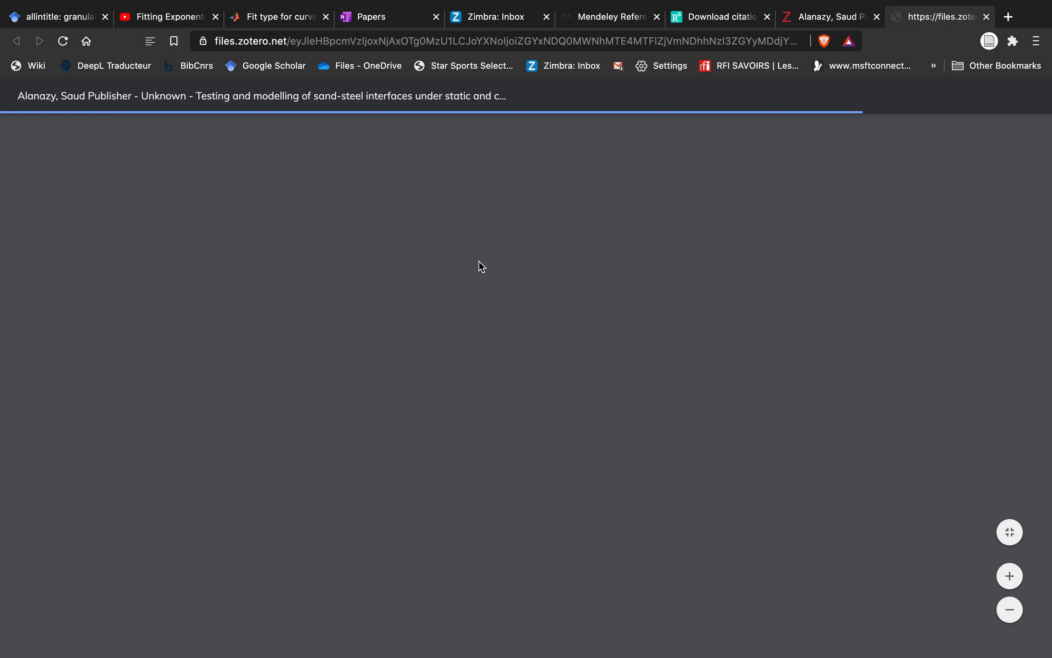
scroll(350, 389, down, 20)
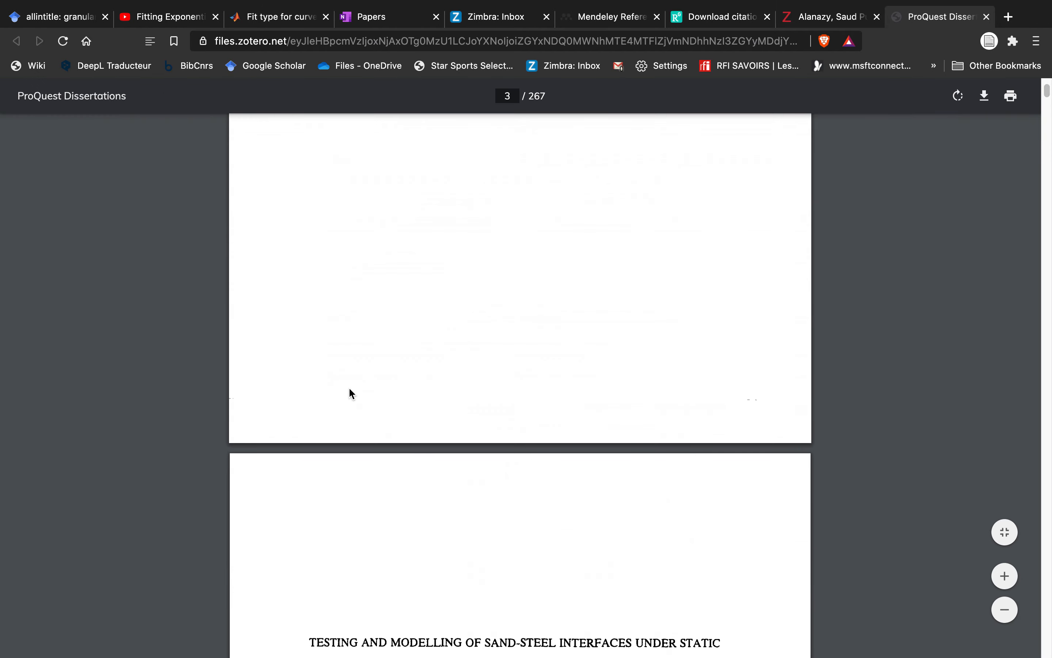
scroll(350, 391, down, 12)
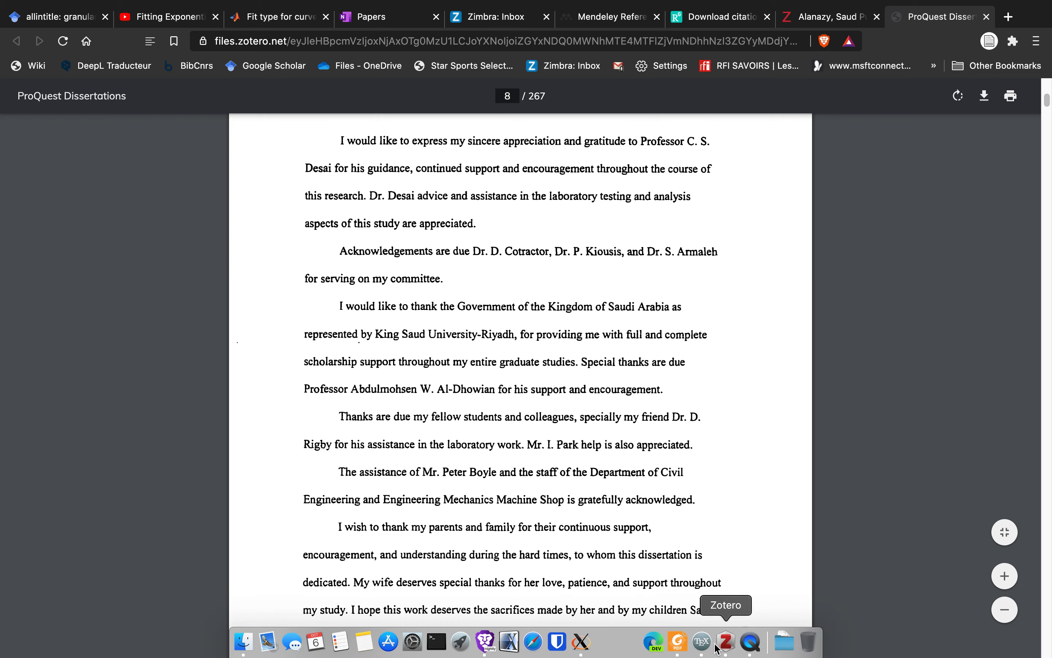
Step: Switch to the Zotero desktop app and open the PDF attached to "Particle-scale origins of shear strength in granular media"
click(717, 637)
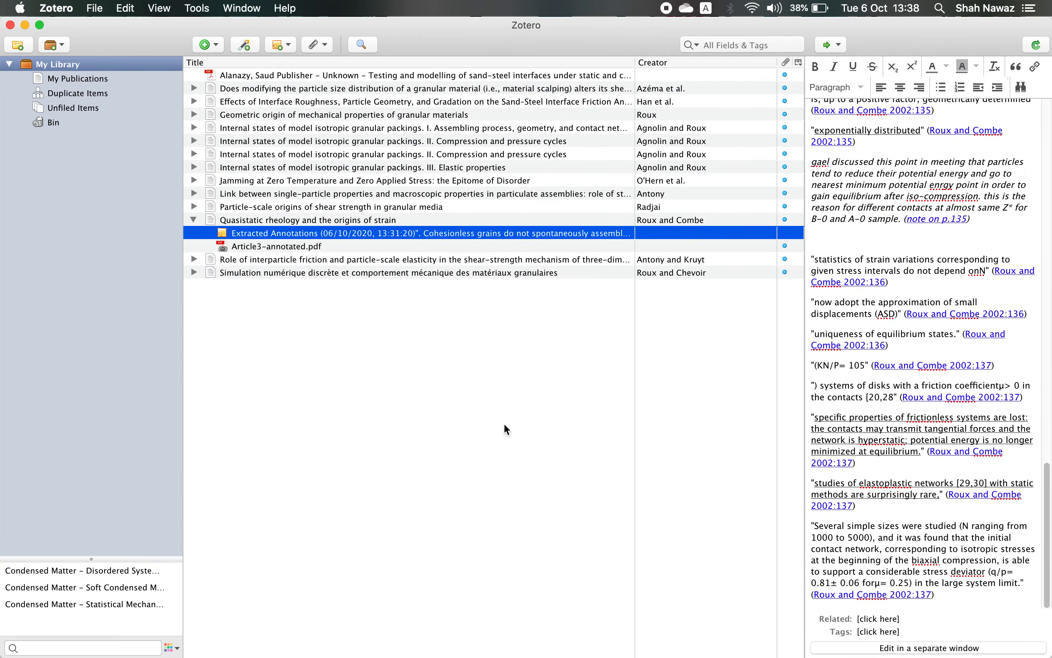
click(258, 244)
click(249, 206)
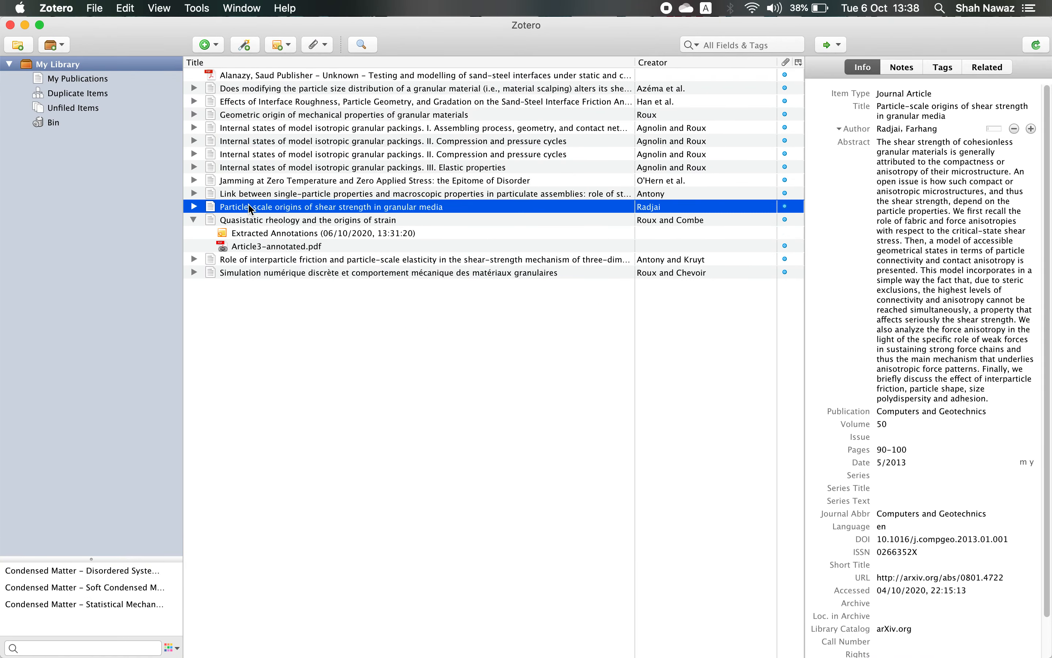
click(193, 206)
click(266, 221)
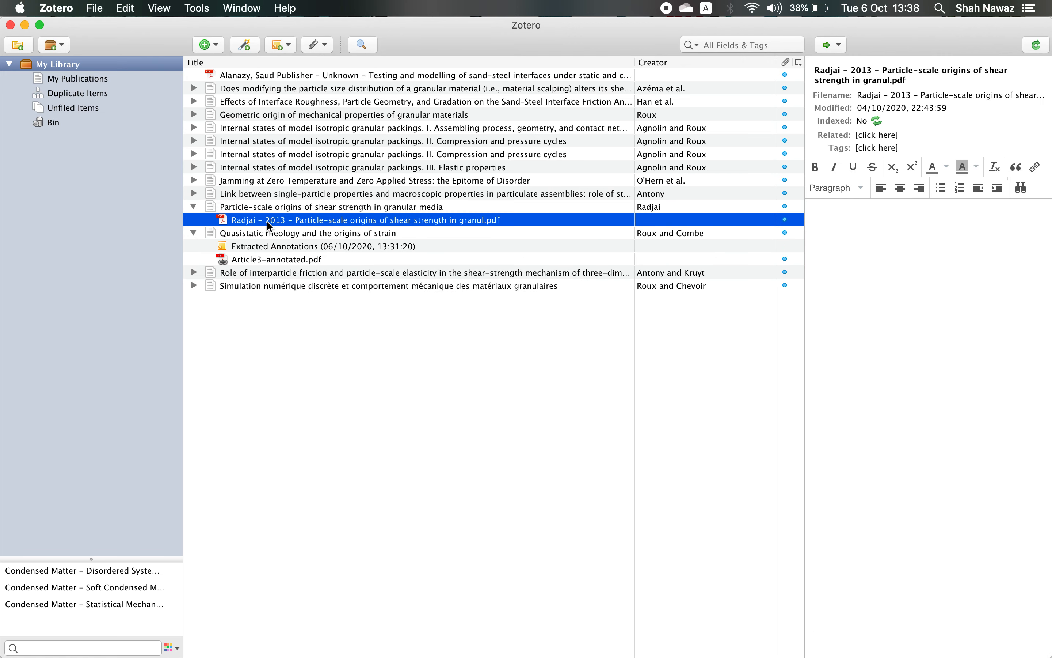
right_click(269, 225)
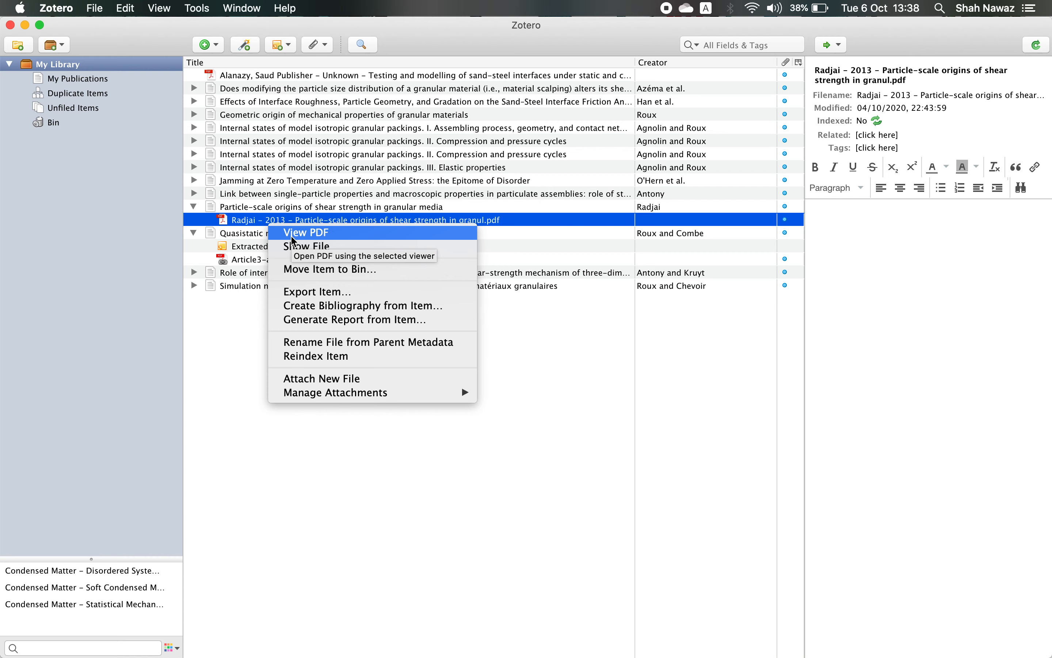
click(304, 232)
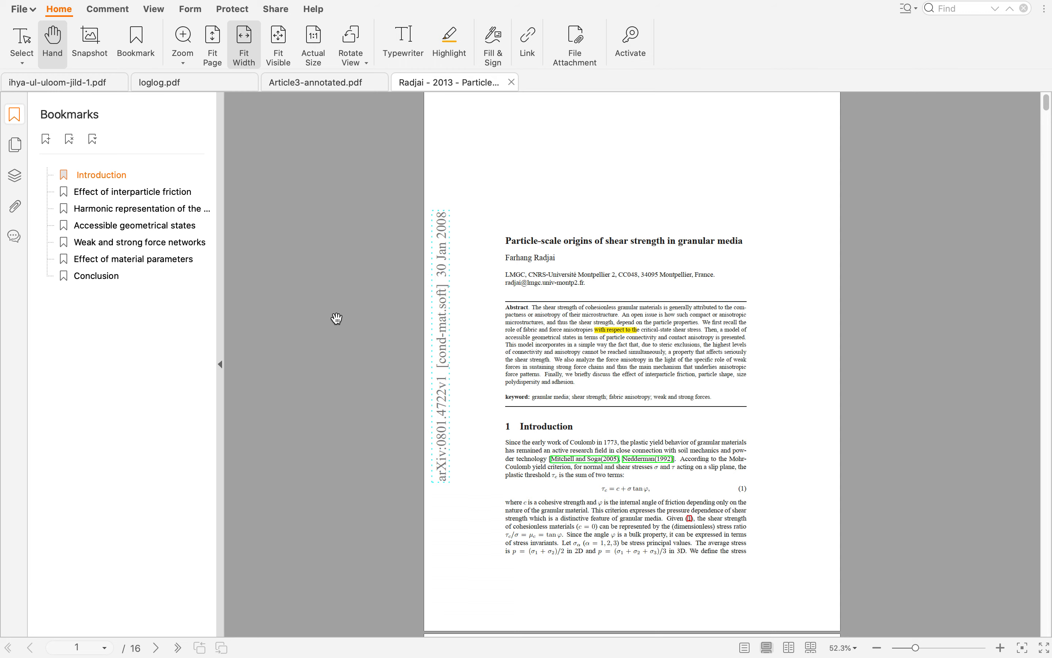
Step: Look over the highlighted passages on the shear strength paper's first two pages and close the PDF without saving
mouse_move(672, 650)
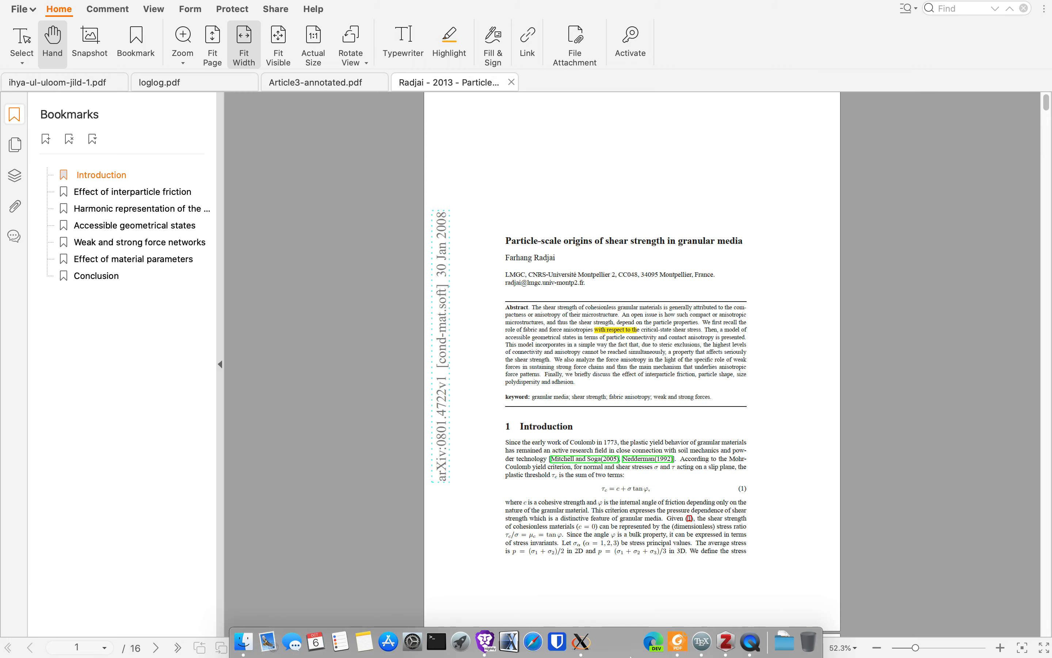
click(726, 643)
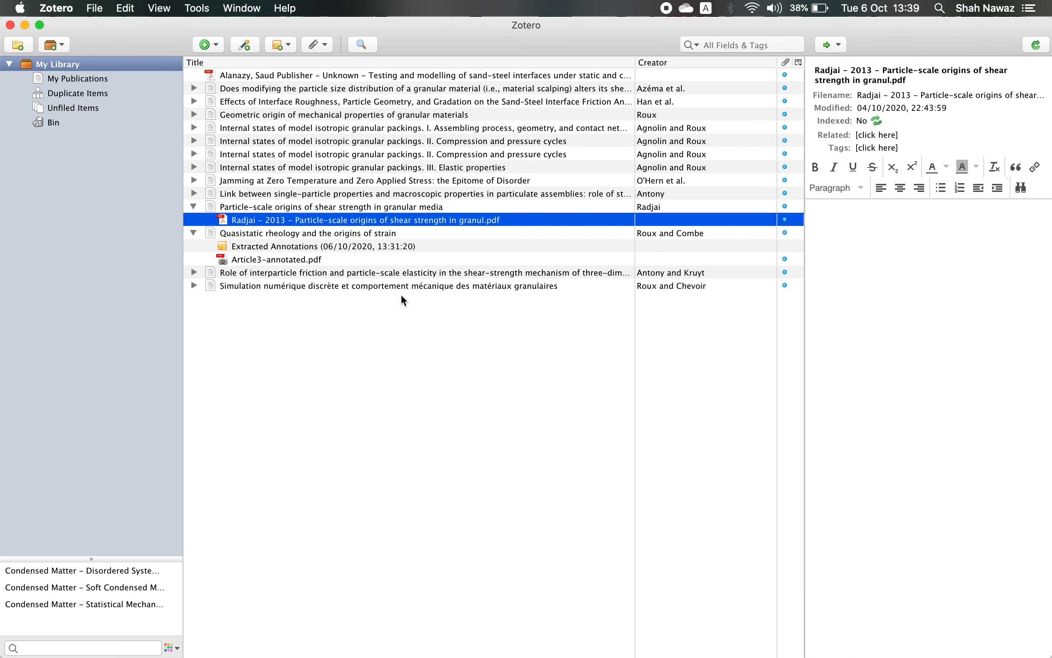
click(678, 643)
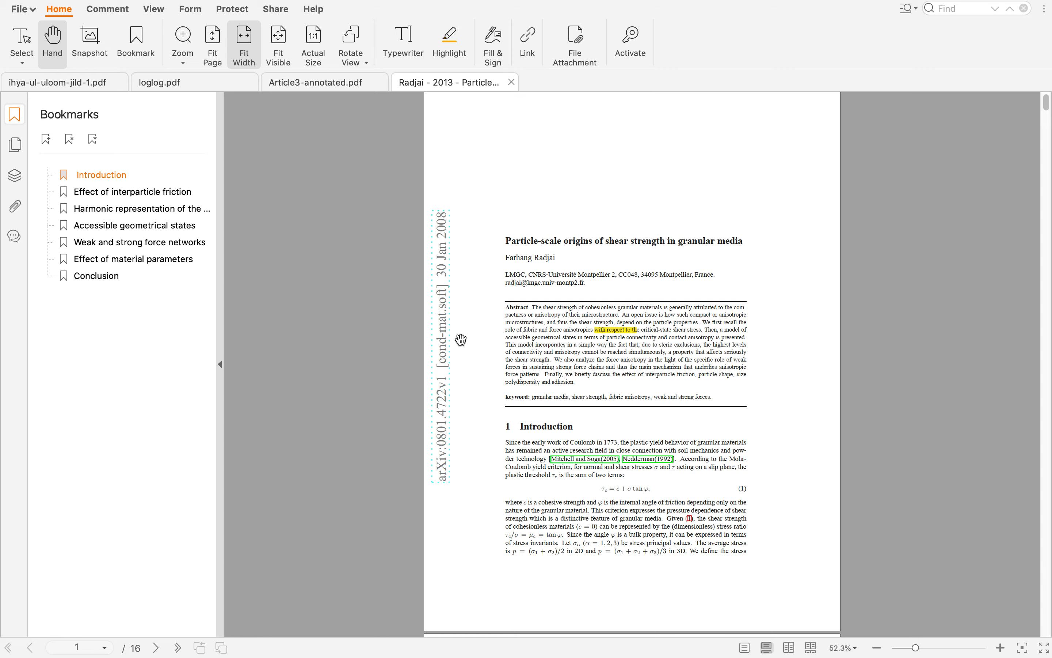
scroll(577, 344, down, 8)
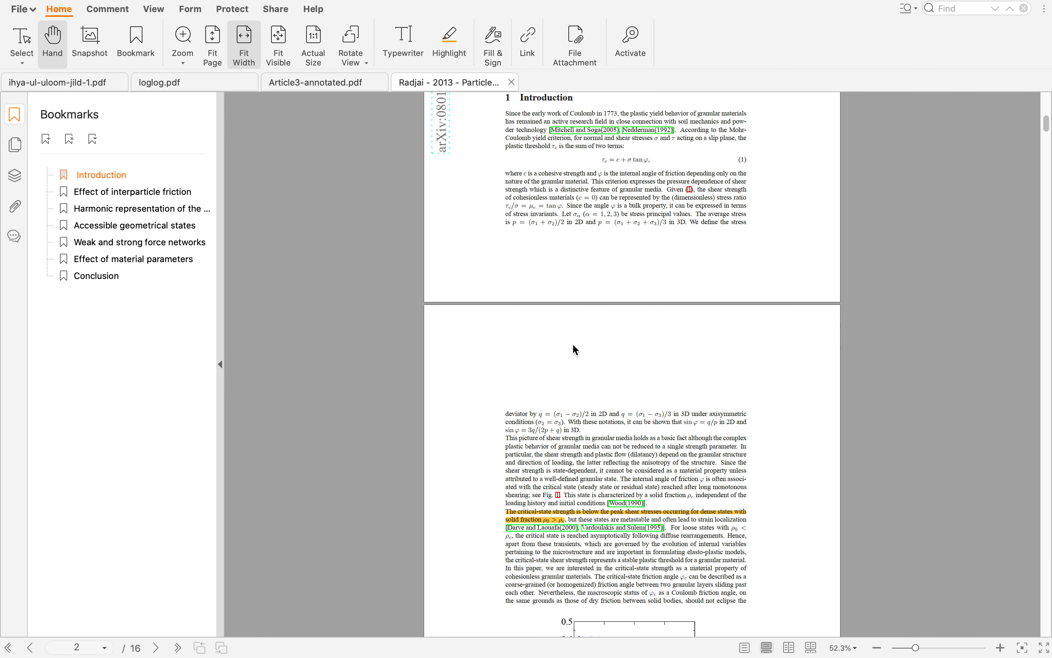
scroll(575, 350, down, 2)
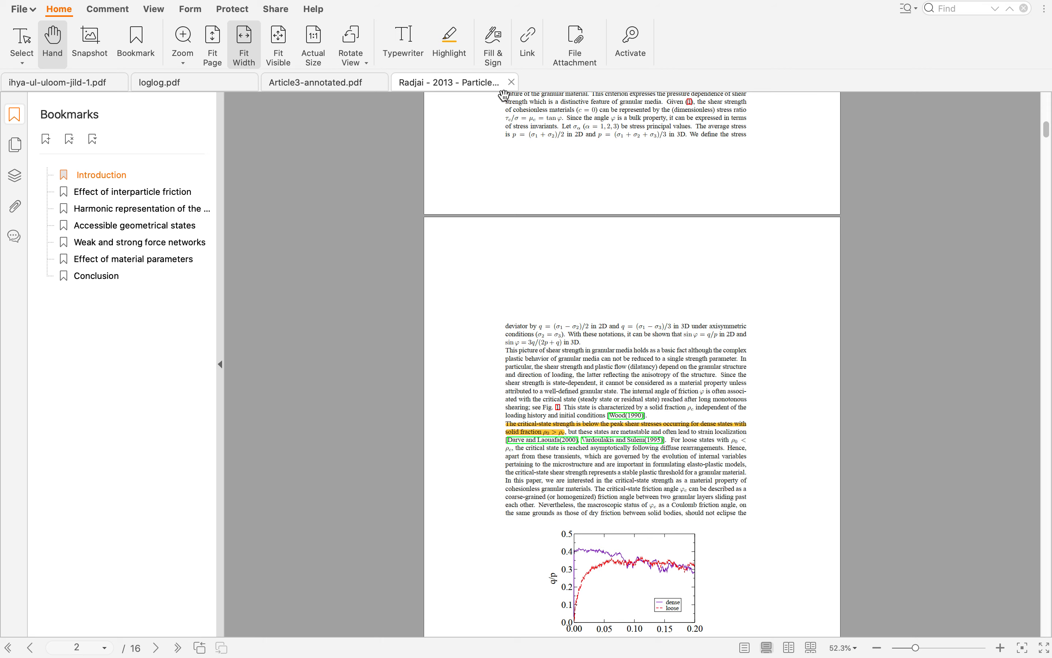
click(512, 82)
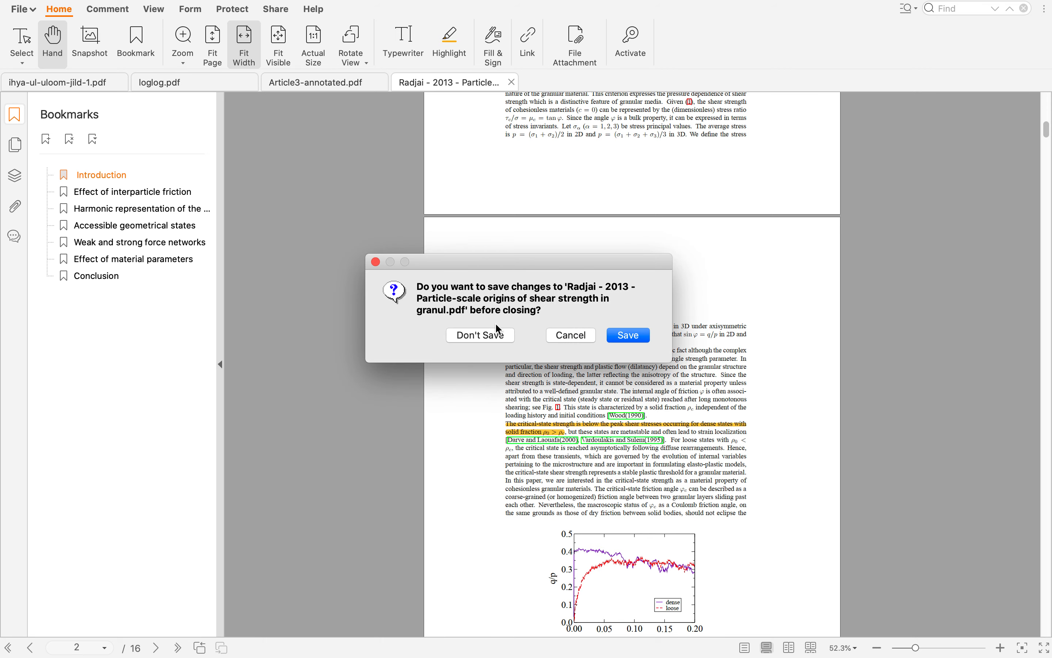
click(496, 336)
Step: Switch to Zotero, open Article3-annotated.pdf and examine the highlights and margin notes in its "Macroscopic aspects" section
mouse_move(597, 654)
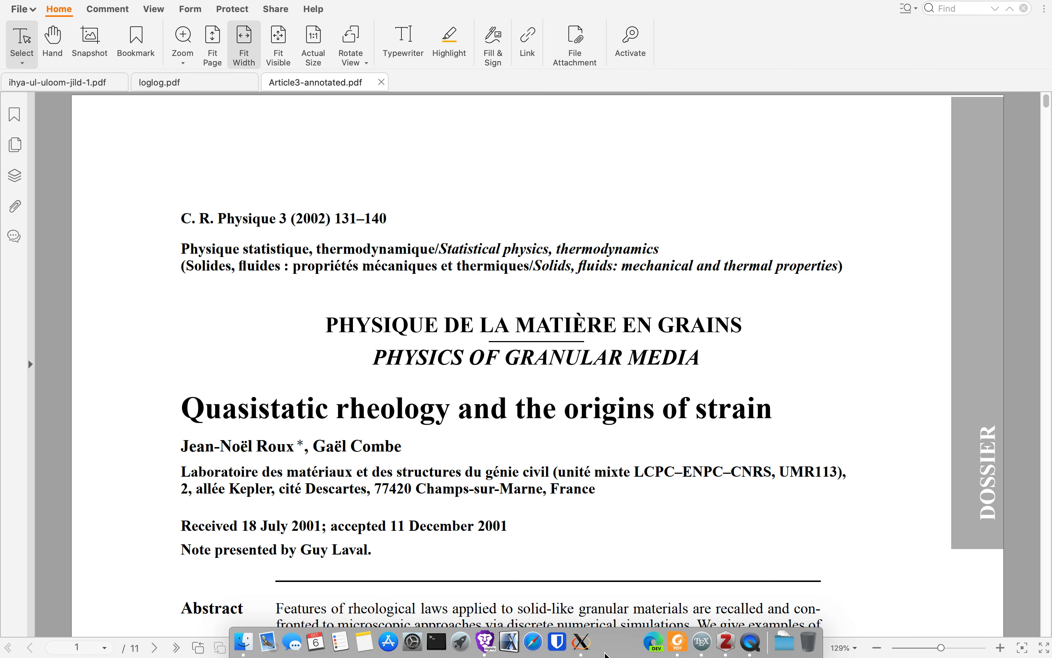
click(726, 641)
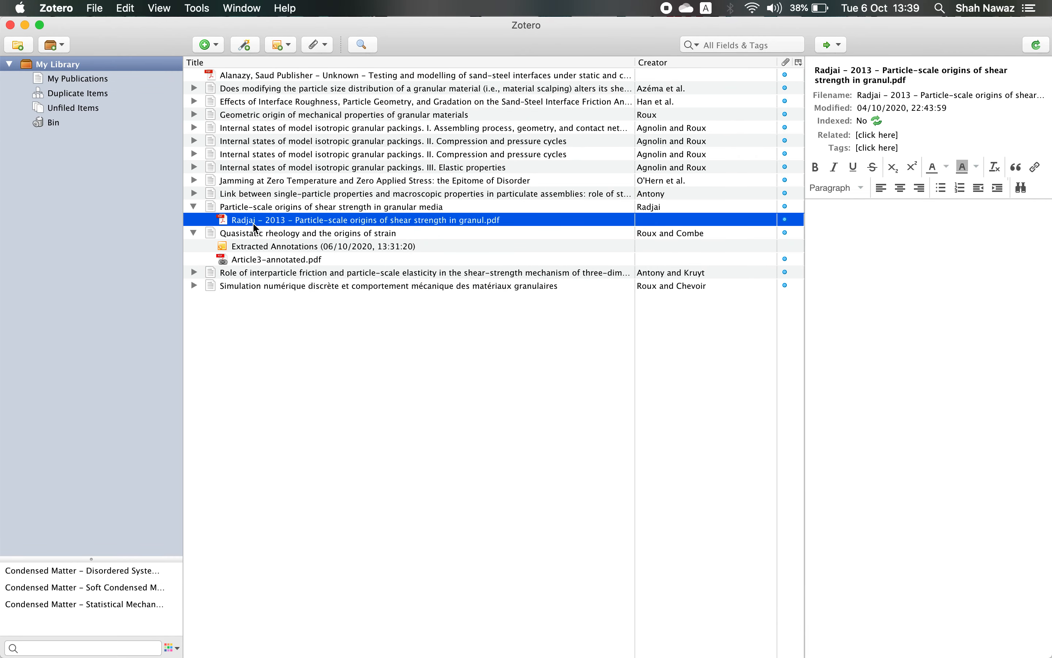
click(251, 260)
right_click(250, 263)
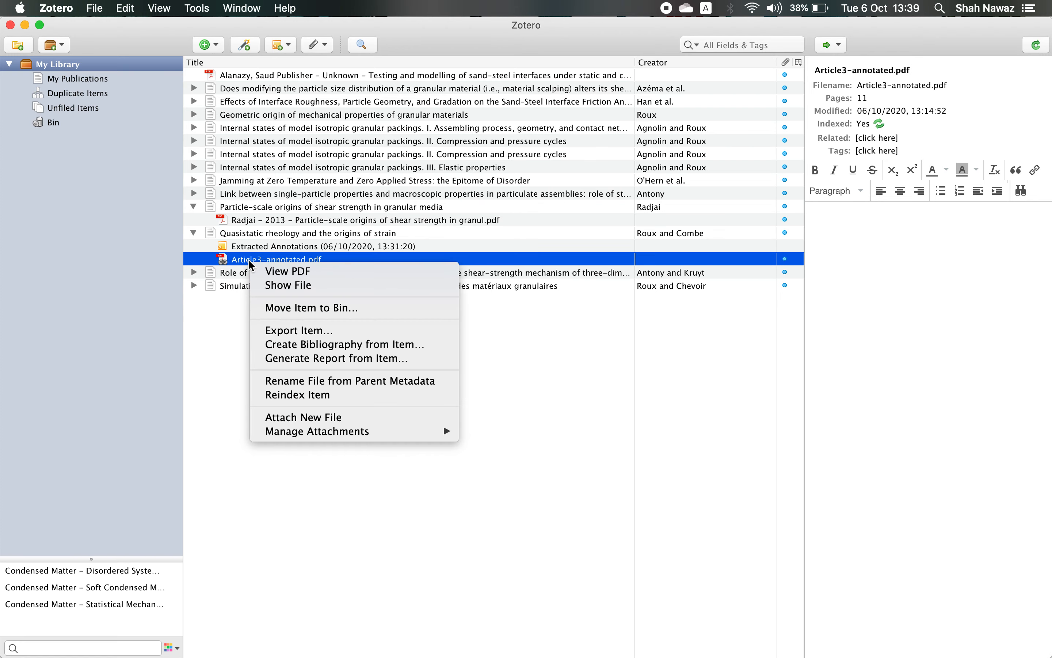
click(270, 271)
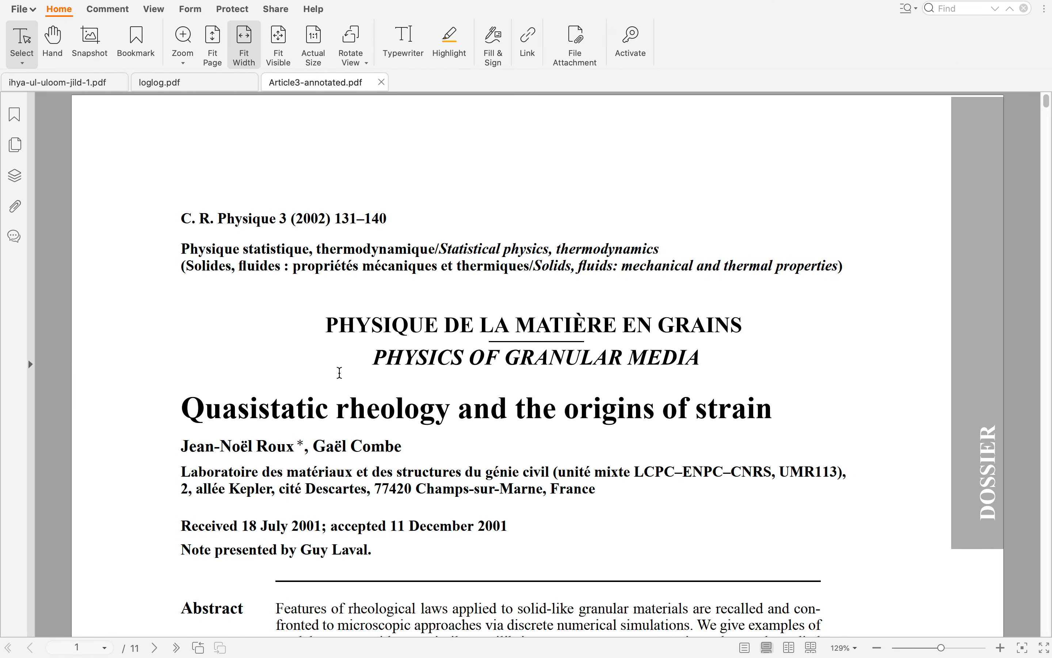
scroll(339, 372, down, 10)
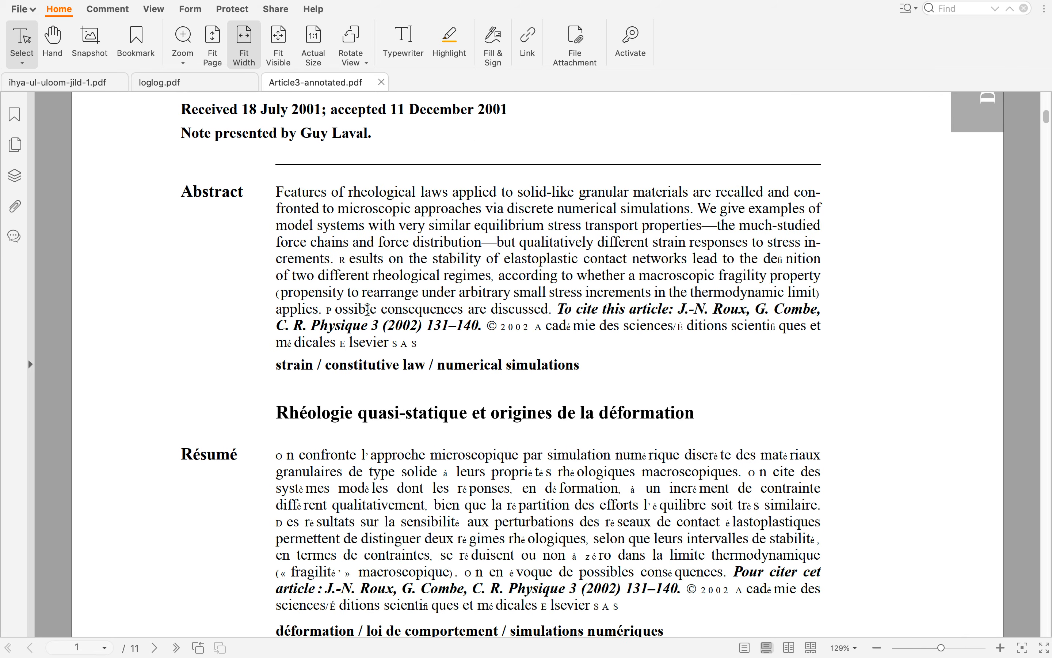
scroll(366, 315, down, 9)
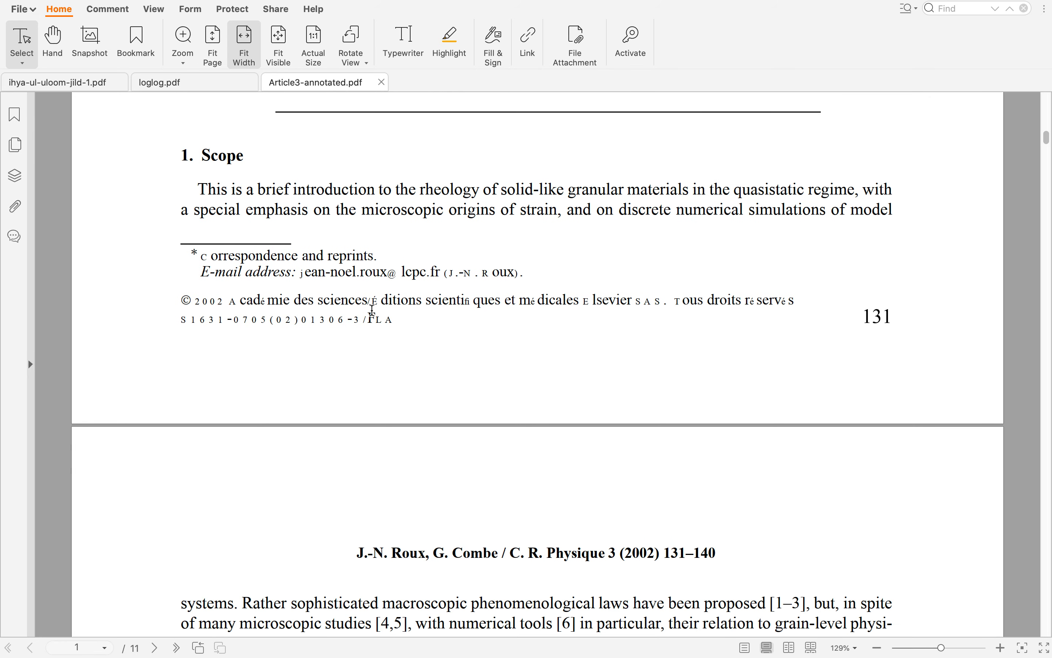
drag(1049, 137, 1043, 203)
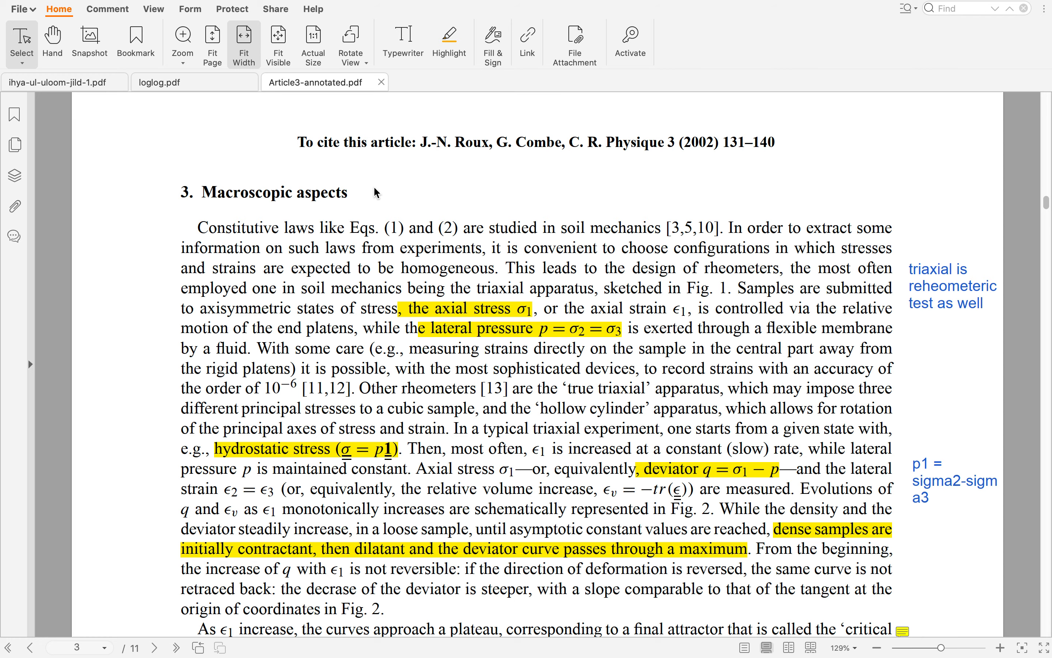
Step: Switch back to Zotero and move the Extracted Annotations note of "Quasistatic rheology and the origins of strain" to the bin
mouse_move(487, 650)
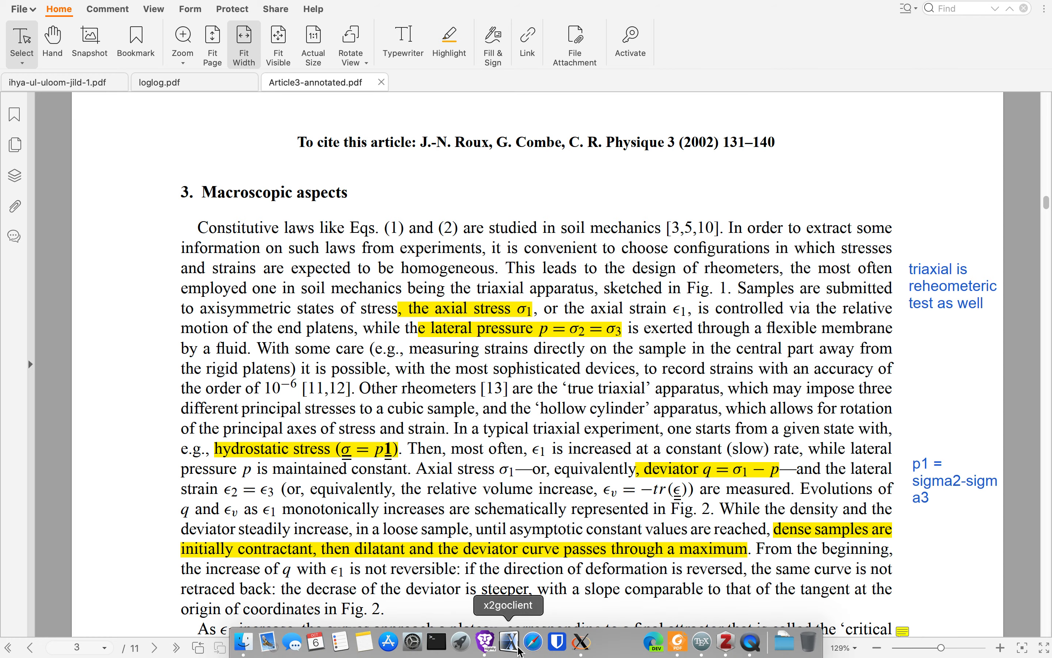
click(485, 648)
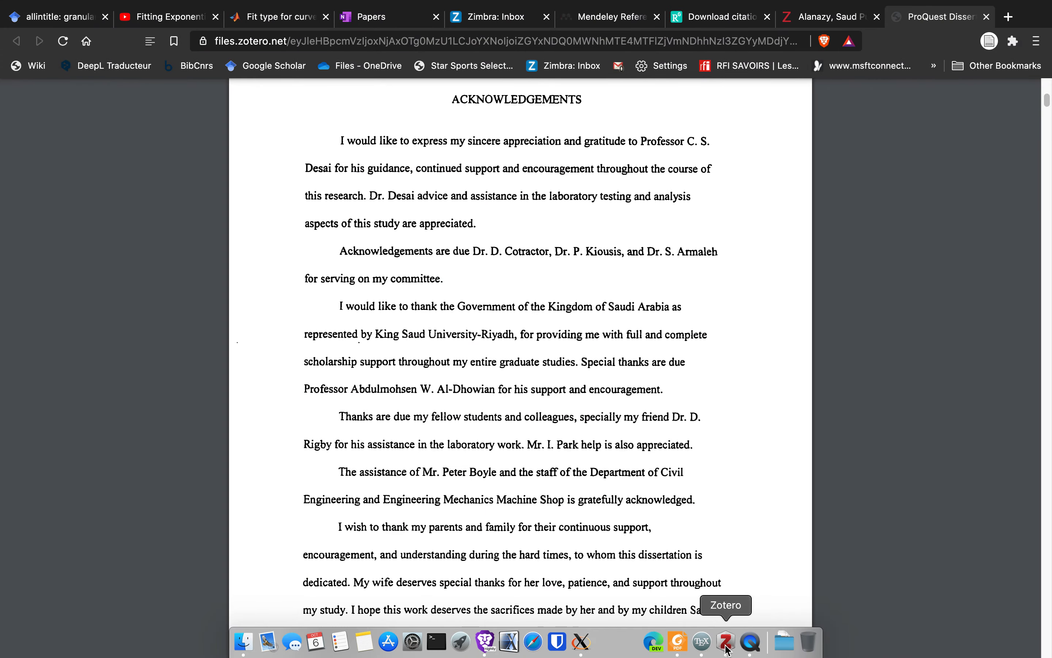
click(726, 647)
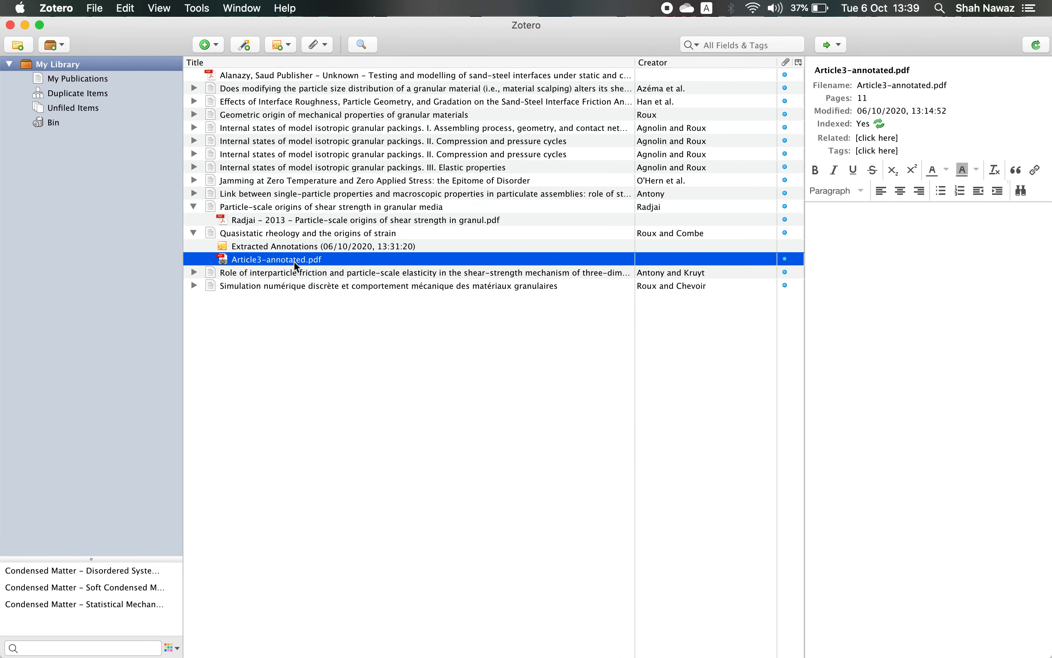
click(259, 233)
click(265, 243)
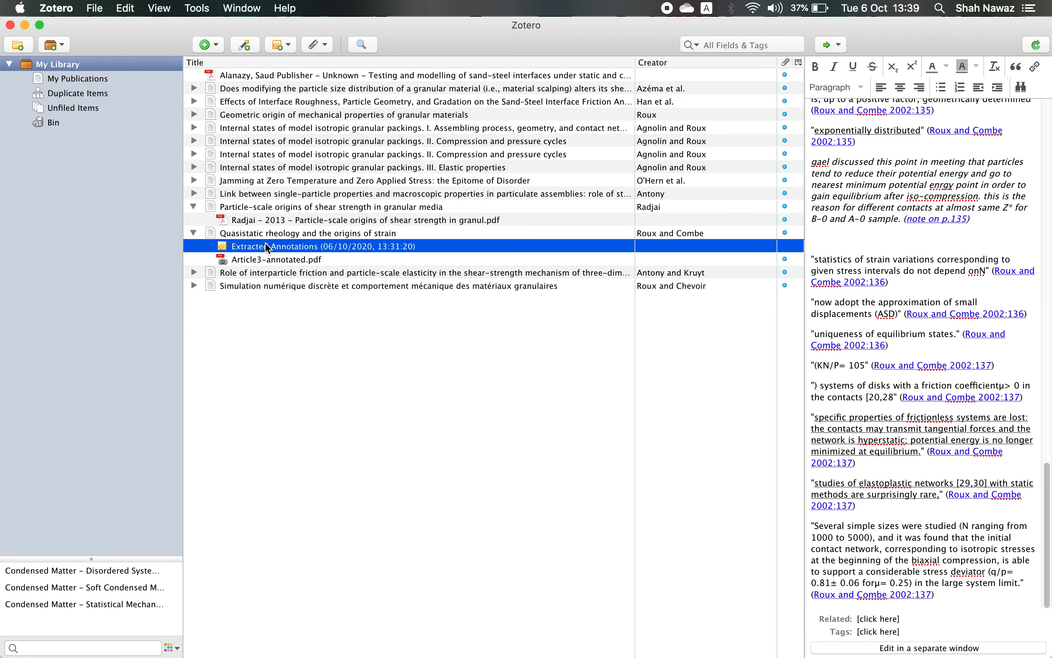
right_click(266, 244)
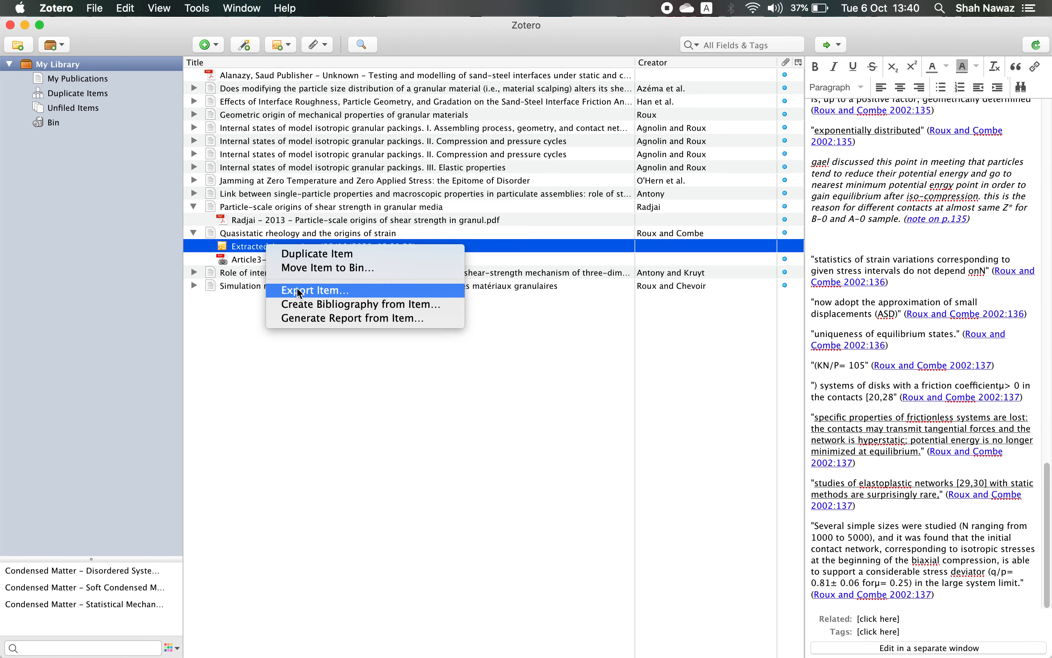
click(300, 269)
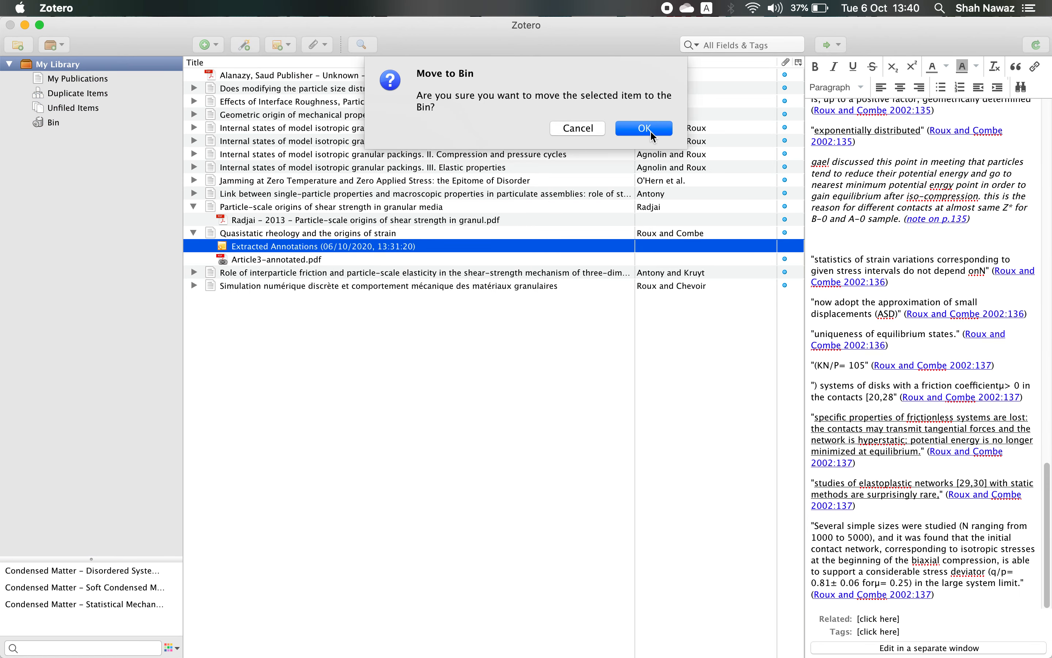
click(645, 129)
Step: Examine the note and attachment-management options for "Quasistatic rheology and the origins of strain", including Extract Annotations
click(256, 235)
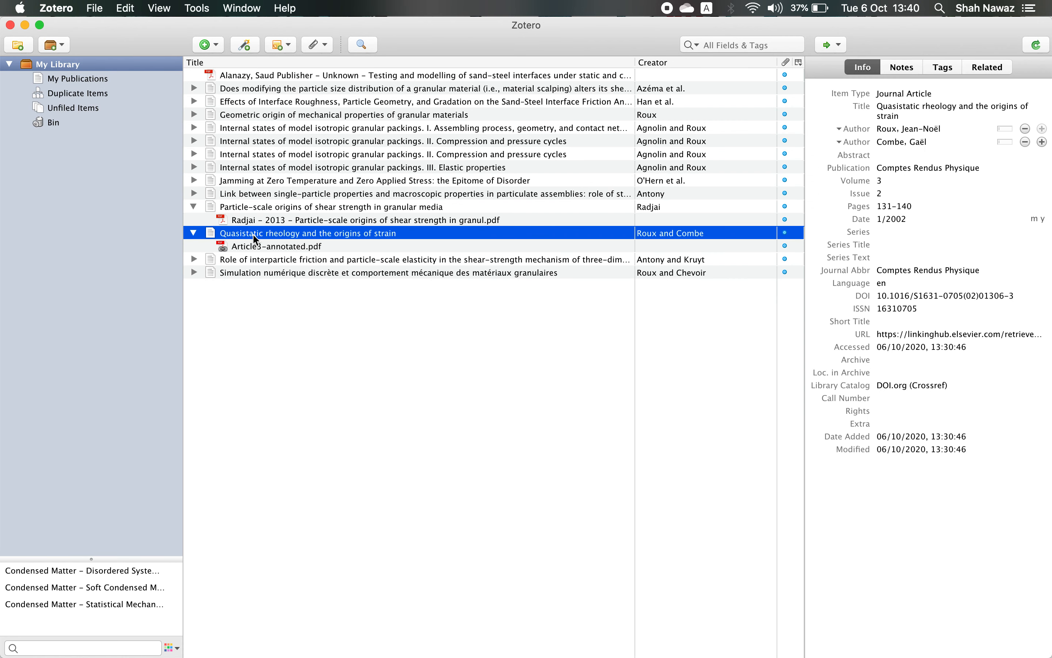
click(288, 45)
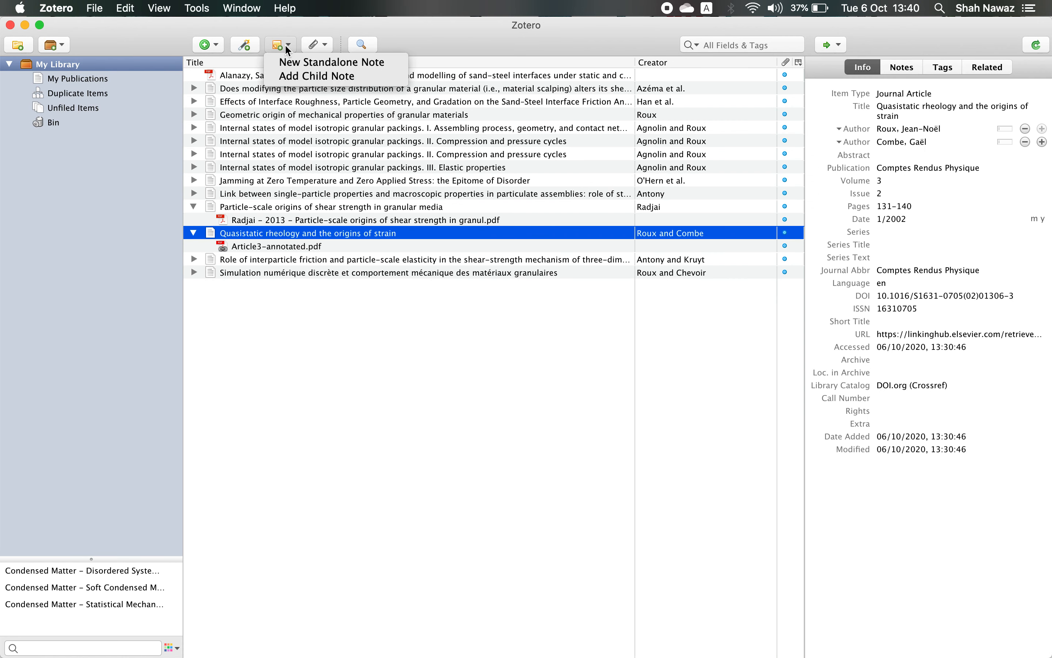
click(422, 53)
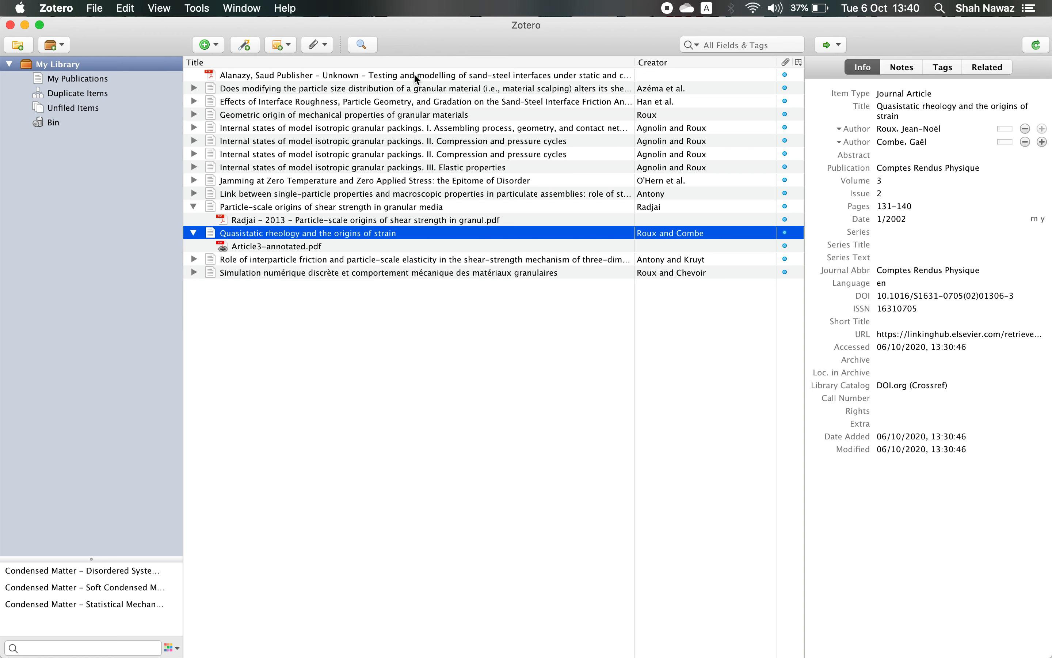
right_click(282, 235)
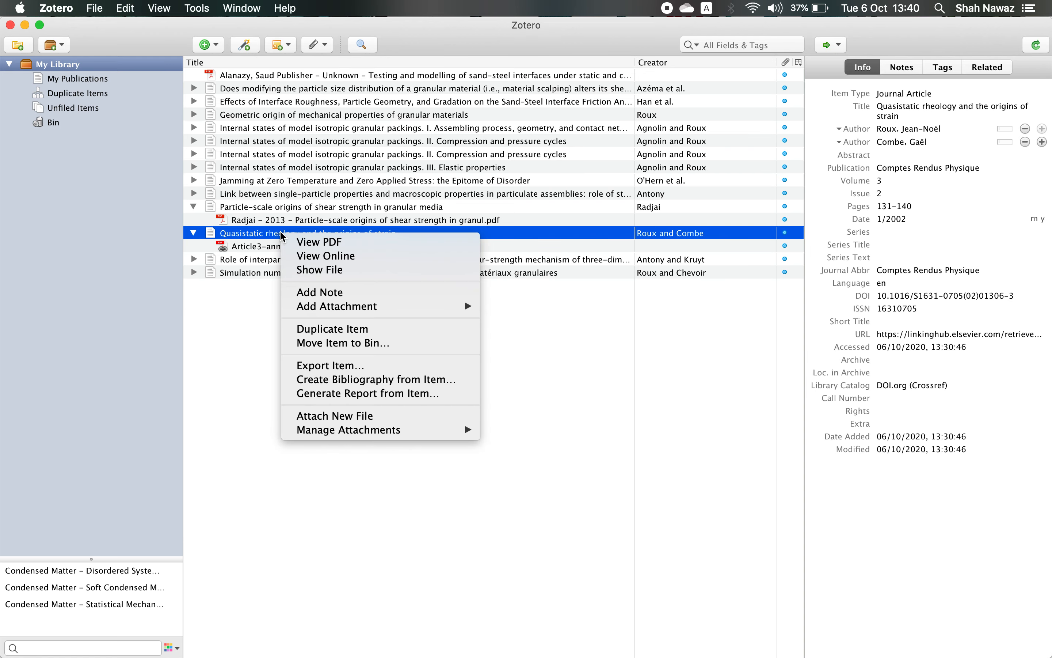
mouse_move(465, 433)
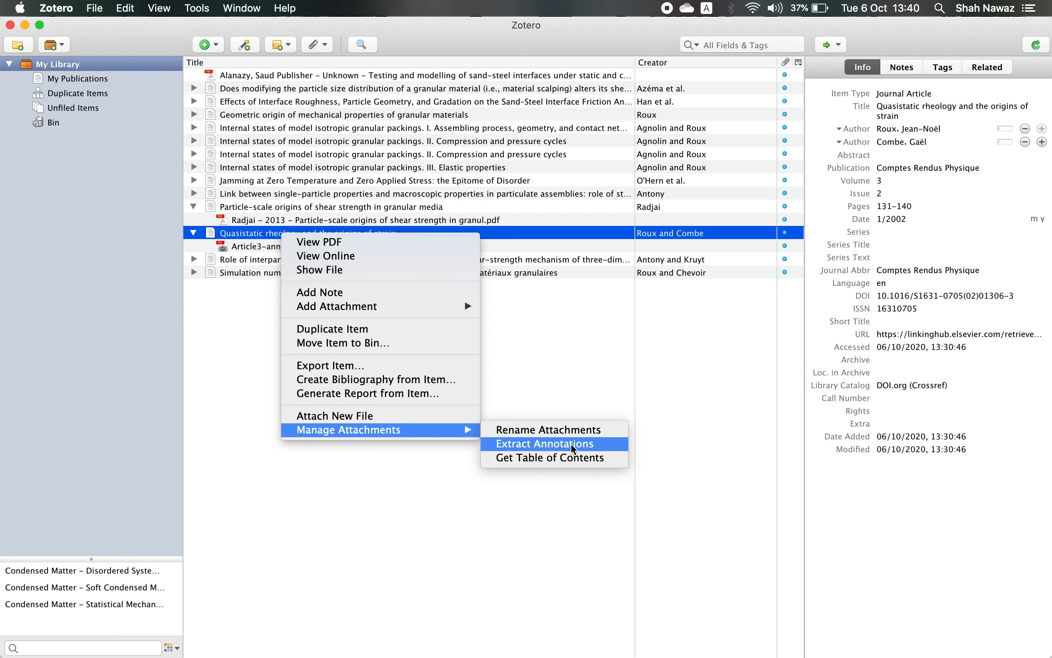
click(232, 322)
Step: Check the installed extensions in Zotero's Add-ons Manager and switch to the Brave browser
click(197, 8)
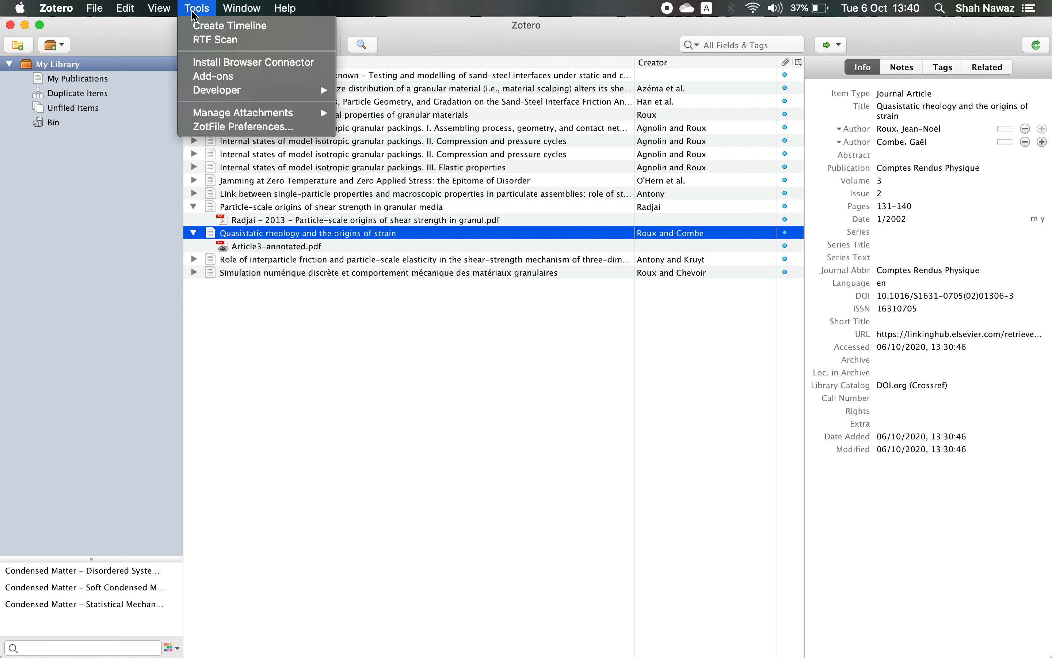
click(223, 79)
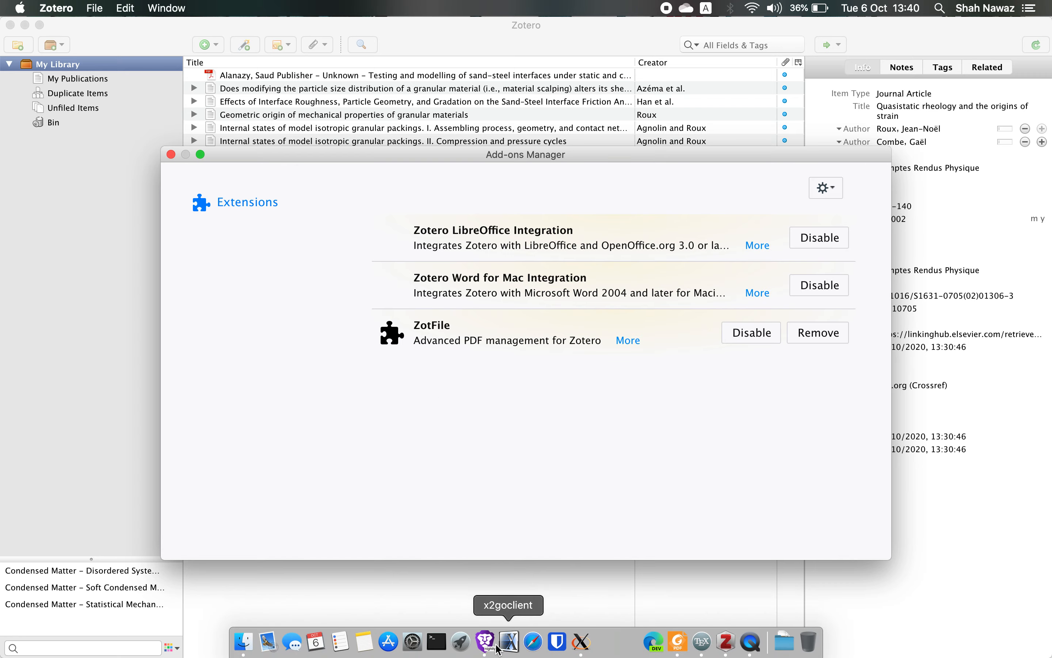
click(485, 642)
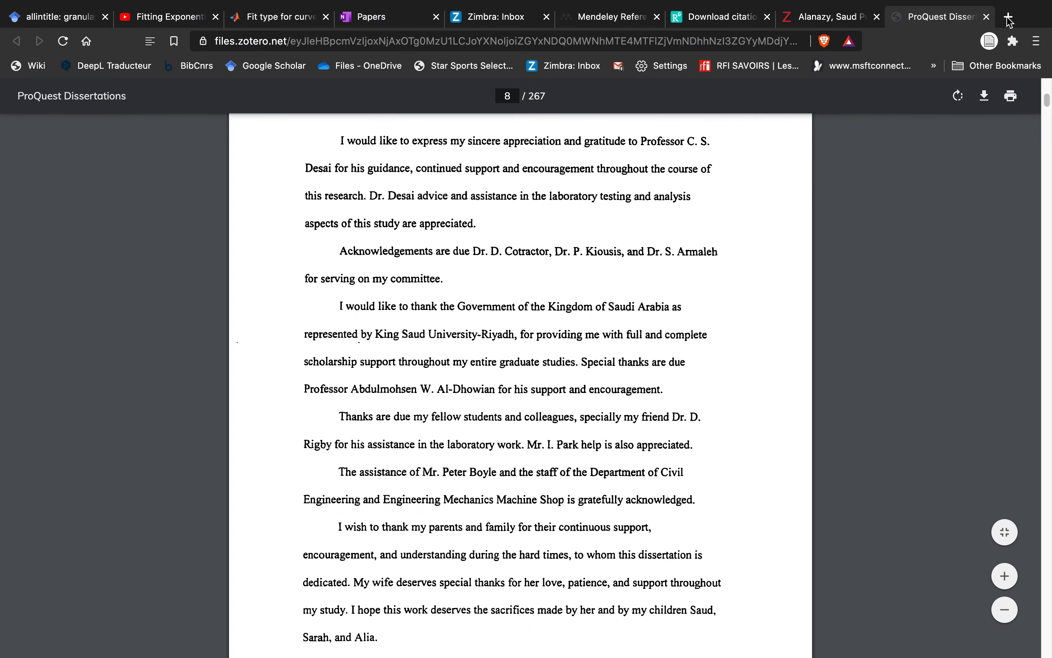
Step: Find the ZotFile website in a new browser tab and download the add-on to Downloads as zotfile-5.0.16-fx (1).xpi
click(1009, 17)
text(zp)
key(BackSpace)
text(otfile)
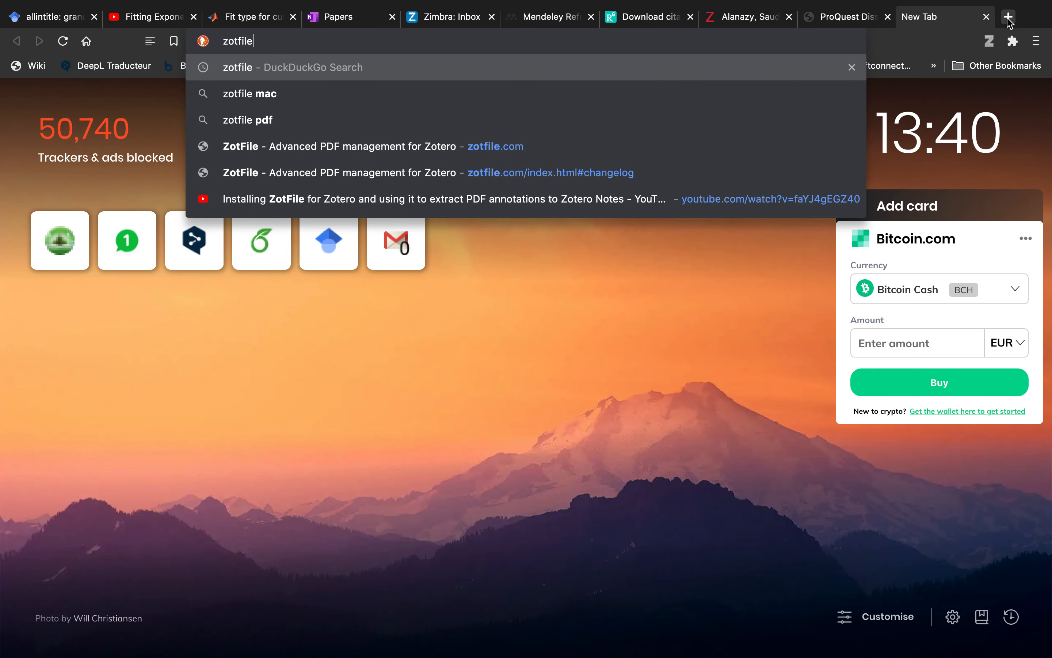
key(Return)
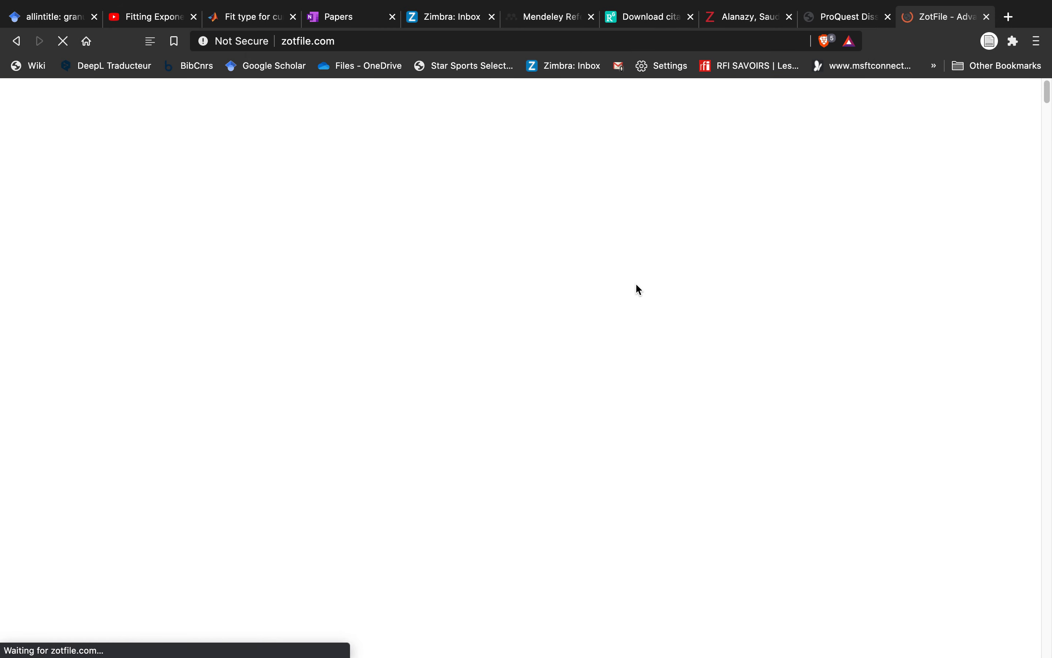
click(232, 210)
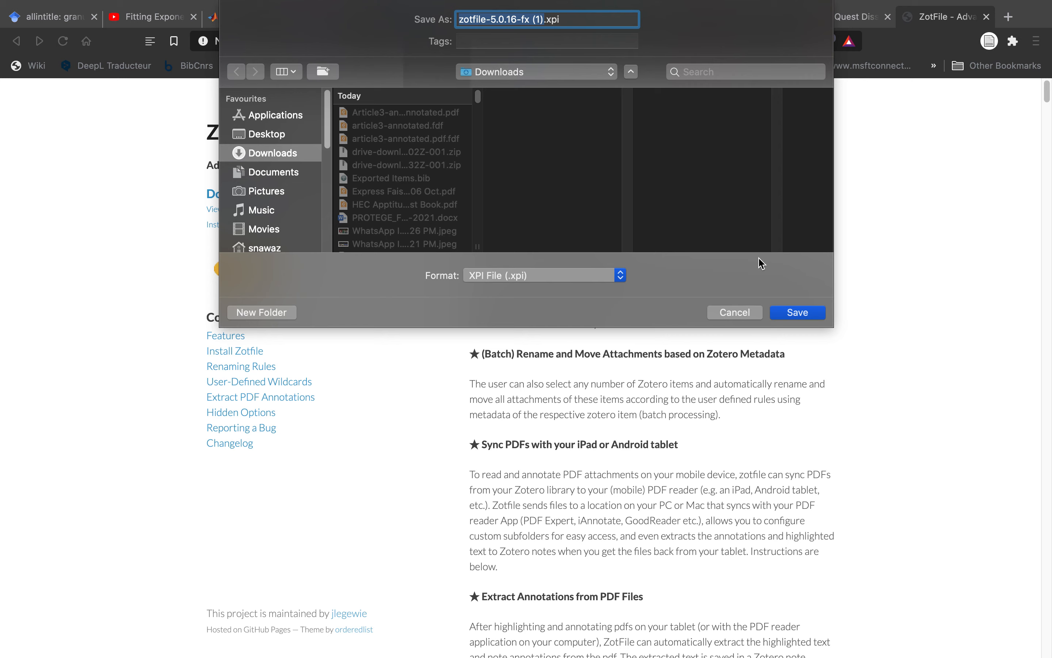
click(798, 312)
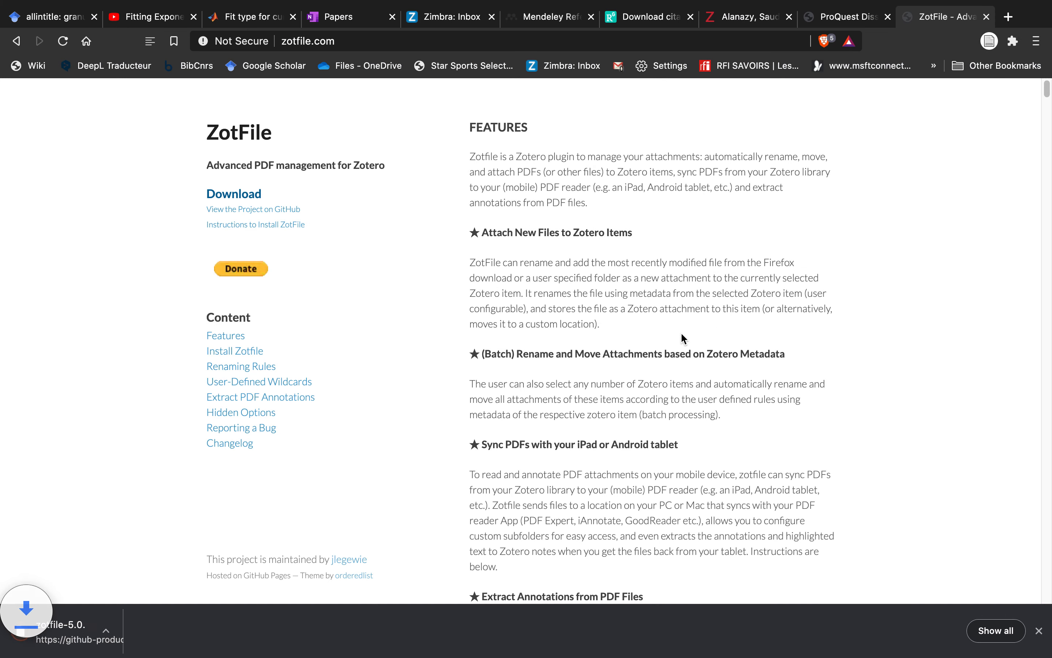
Step: Switch to Zotero and reopen the Add-ons Manager
mouse_move(826, 648)
click(725, 642)
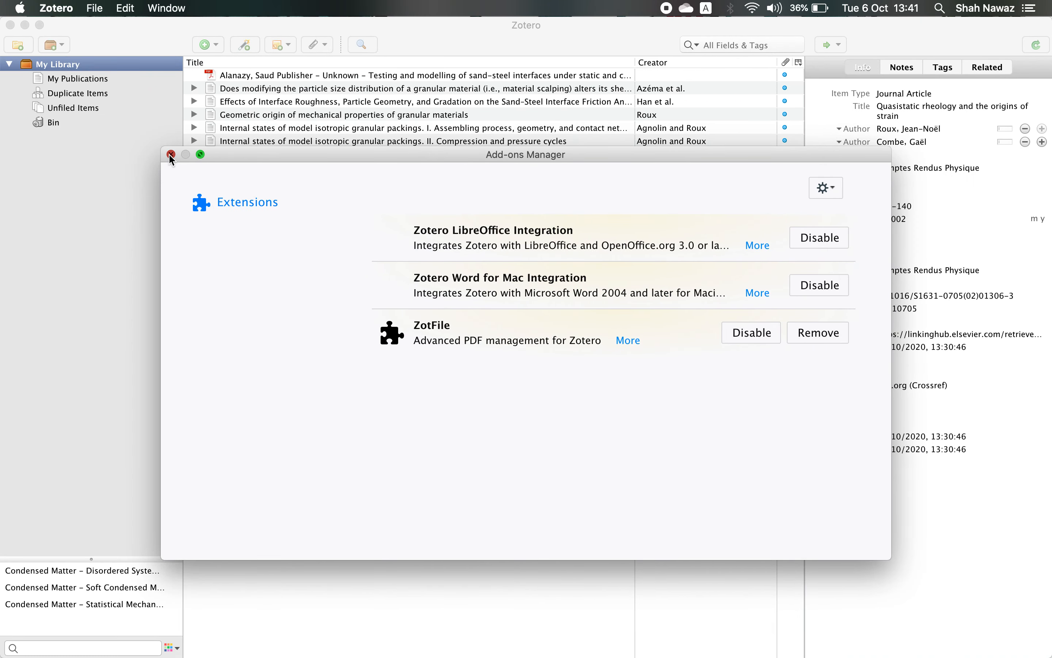
click(171, 154)
click(197, 7)
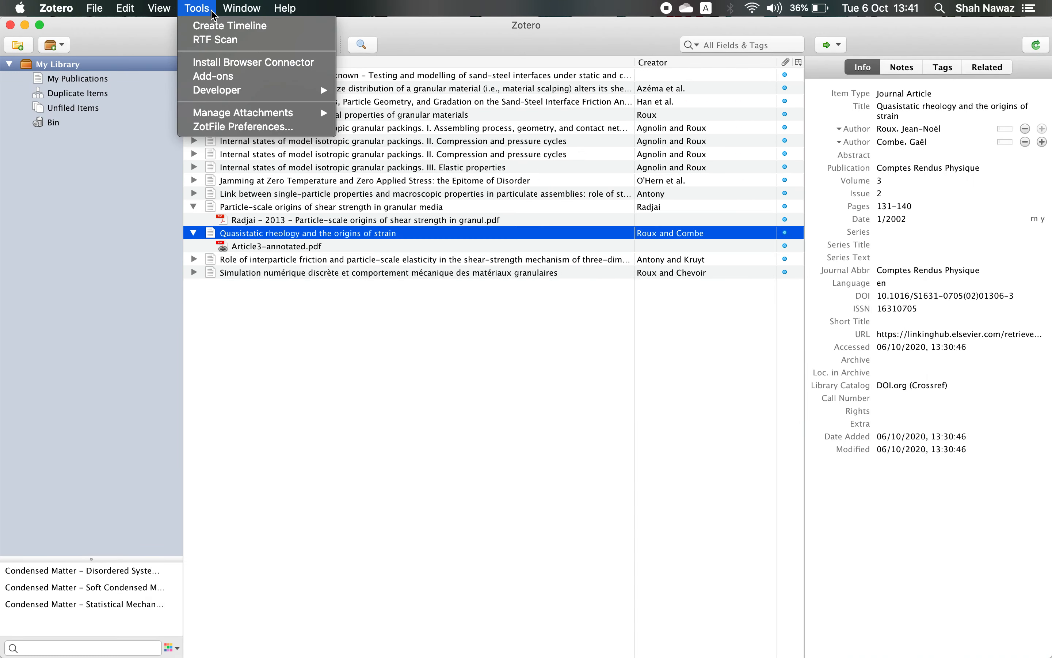
click(215, 77)
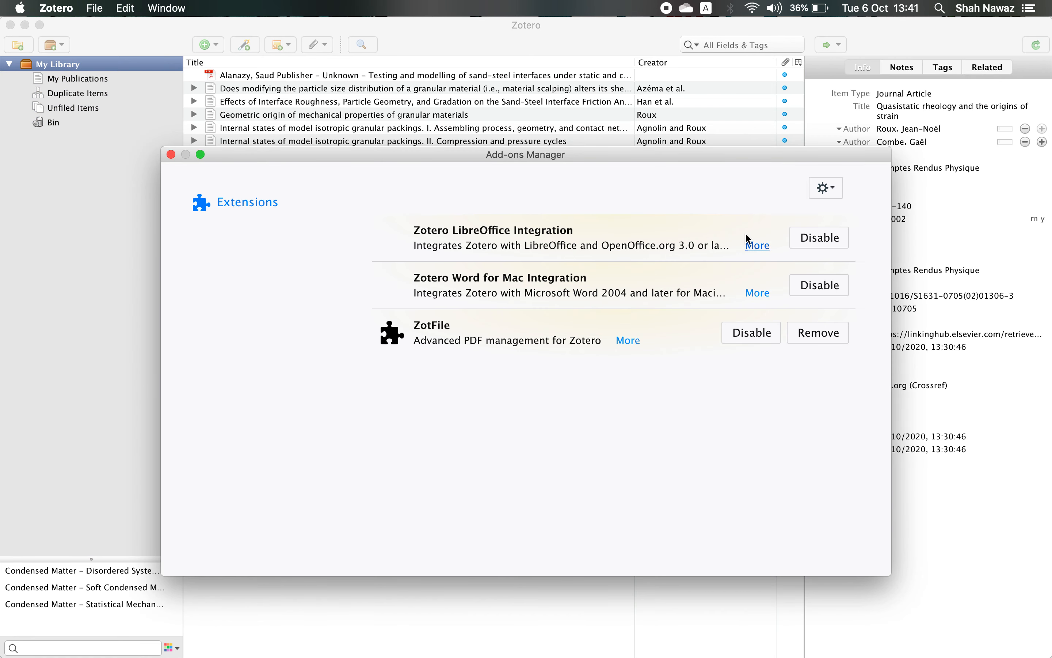
Step: Select zotfile-5.0.16-fx (1).xpi from Downloads for installing an add-on from file, cancel the installation and close the Add-ons Manager
click(828, 190)
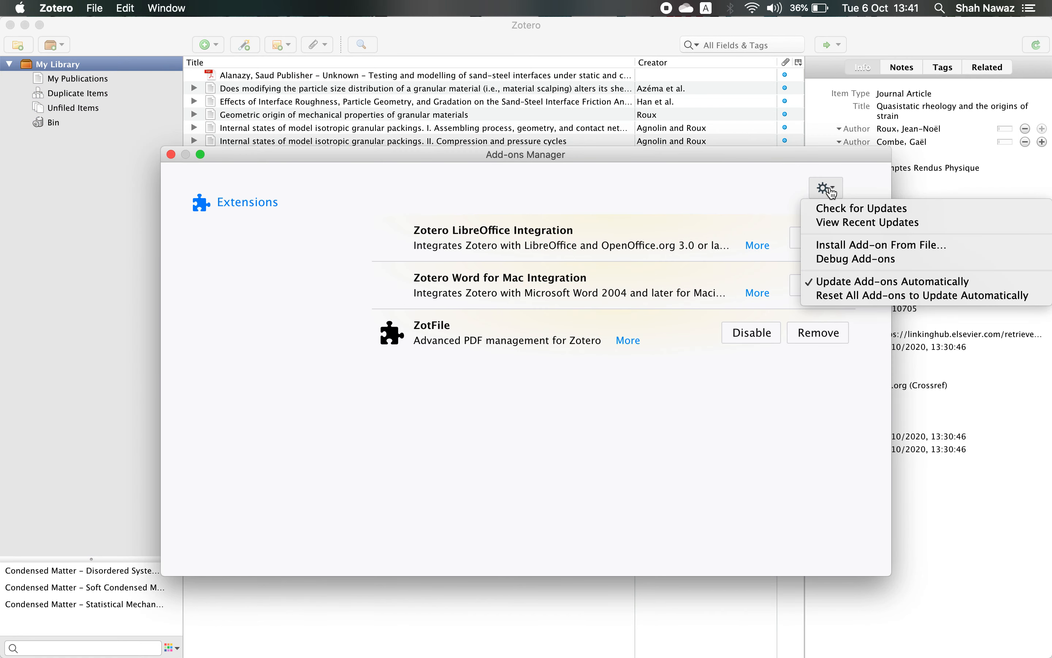
click(829, 247)
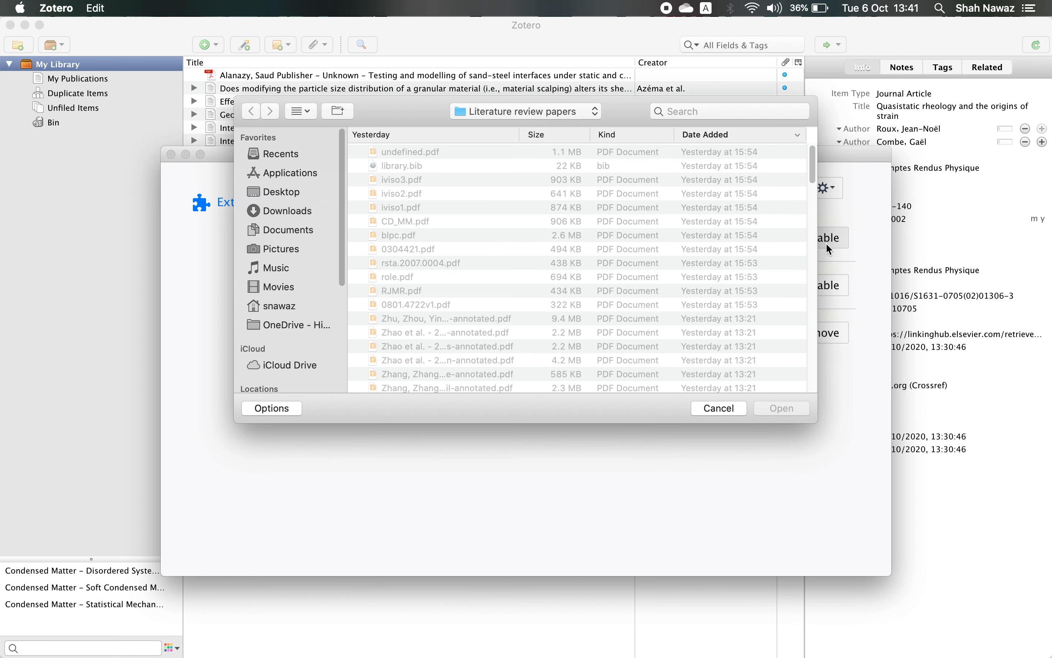
click(282, 211)
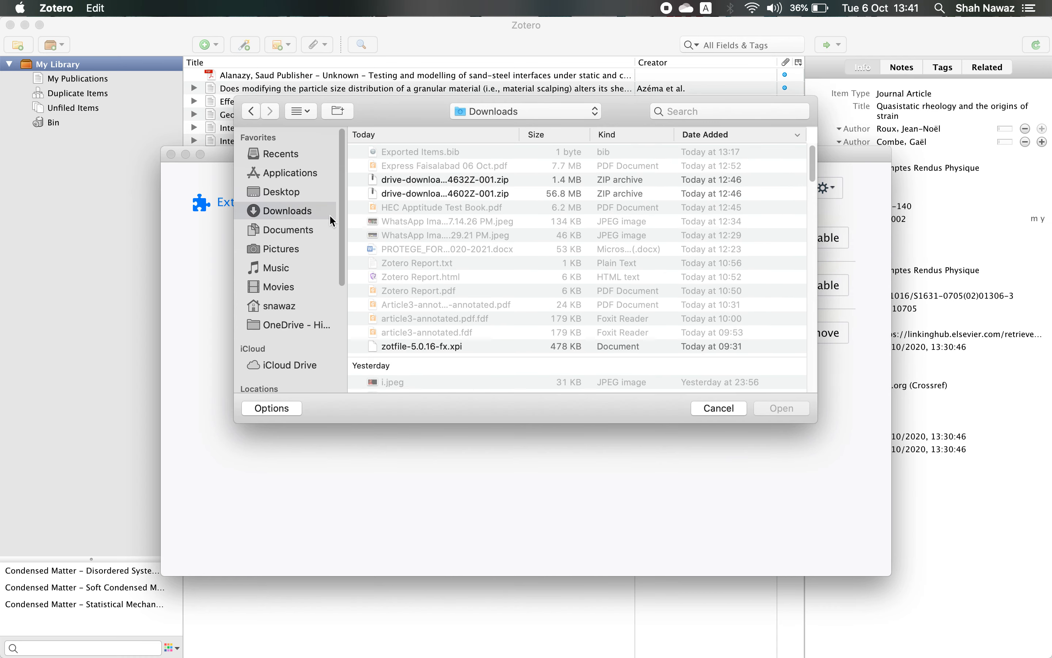
click(425, 152)
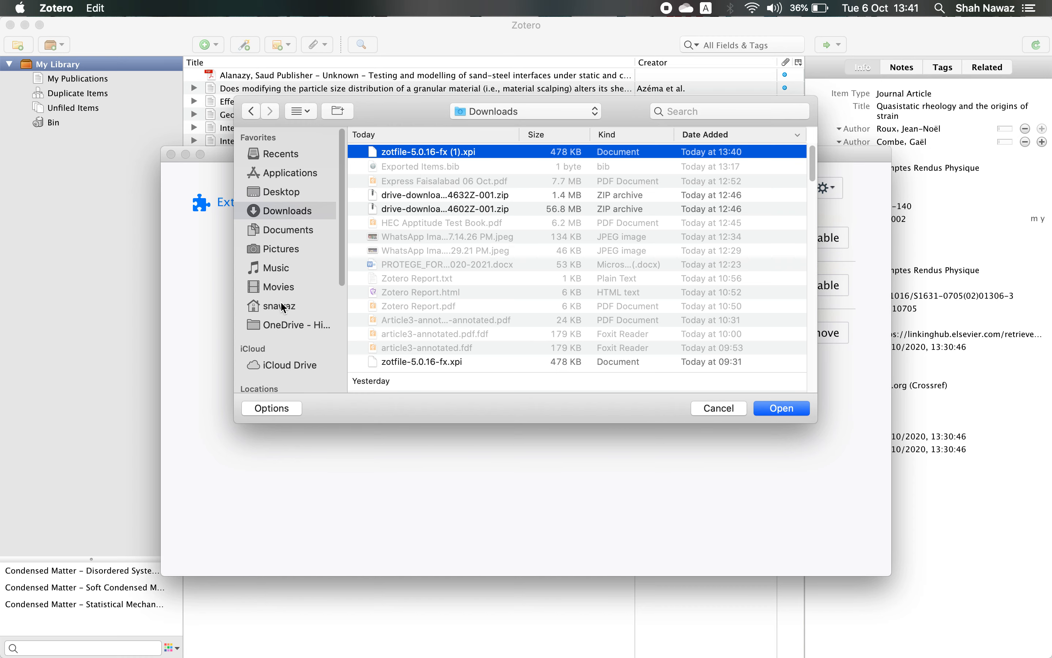
click(707, 407)
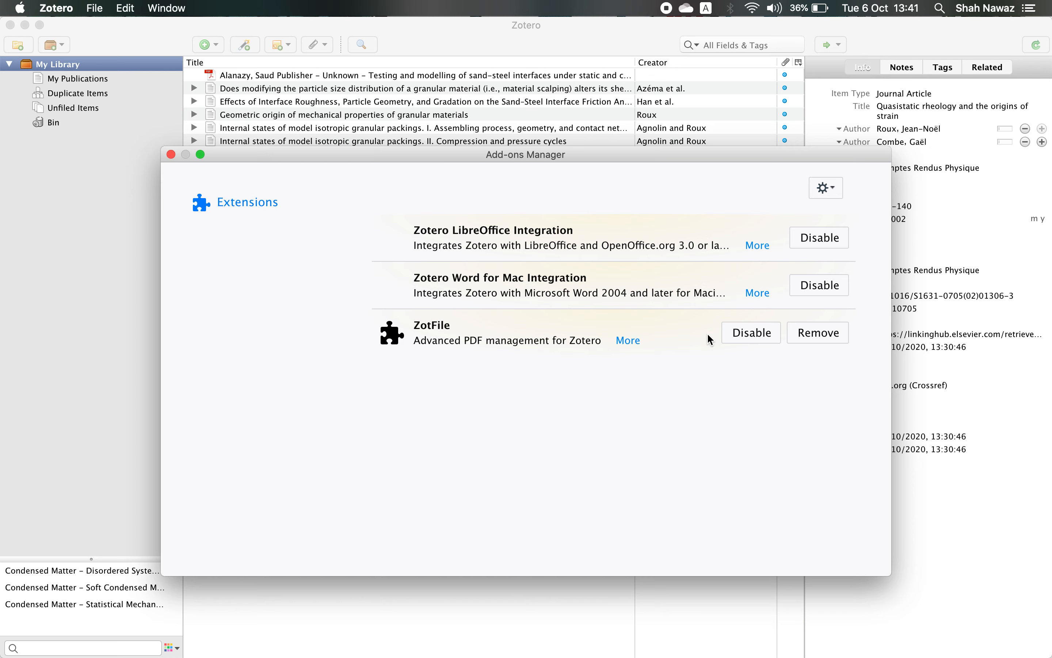
click(171, 154)
right_click(325, 235)
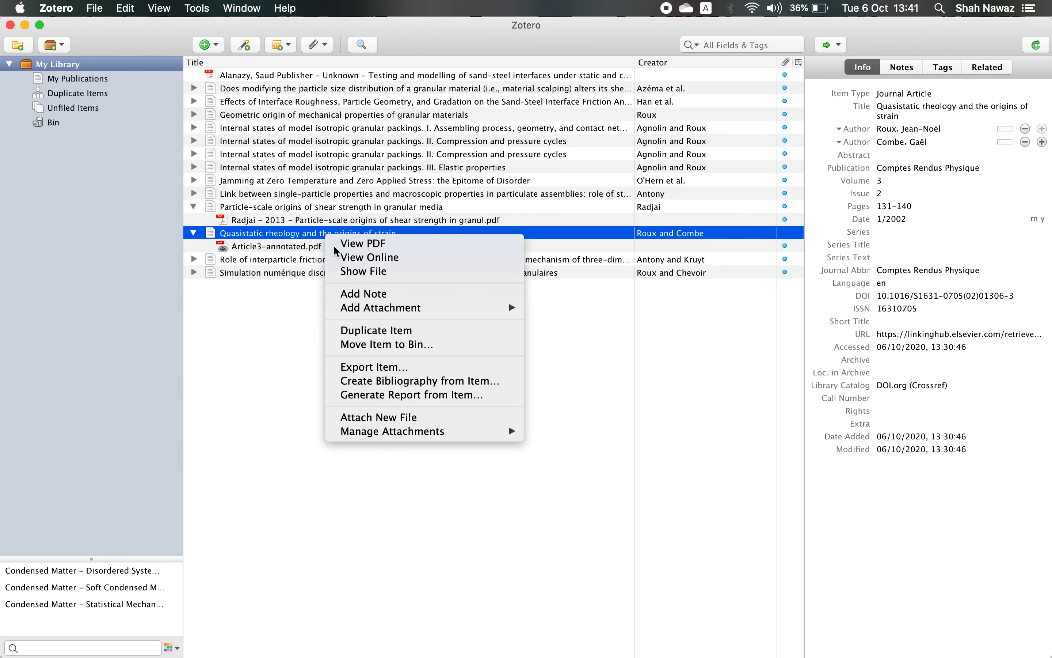
mouse_move(465, 432)
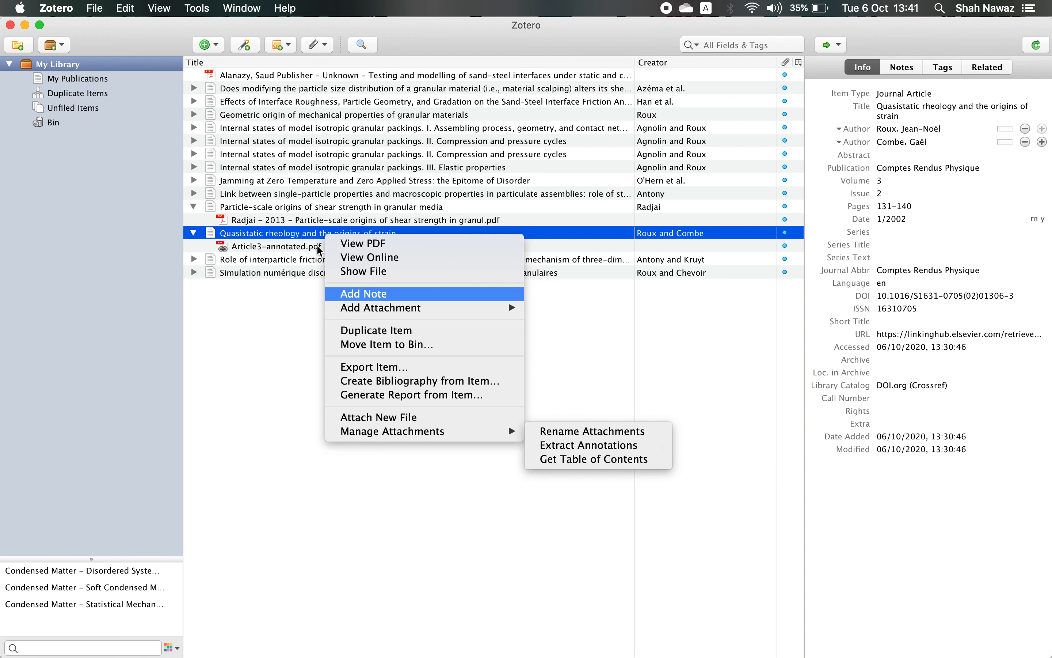
click(282, 336)
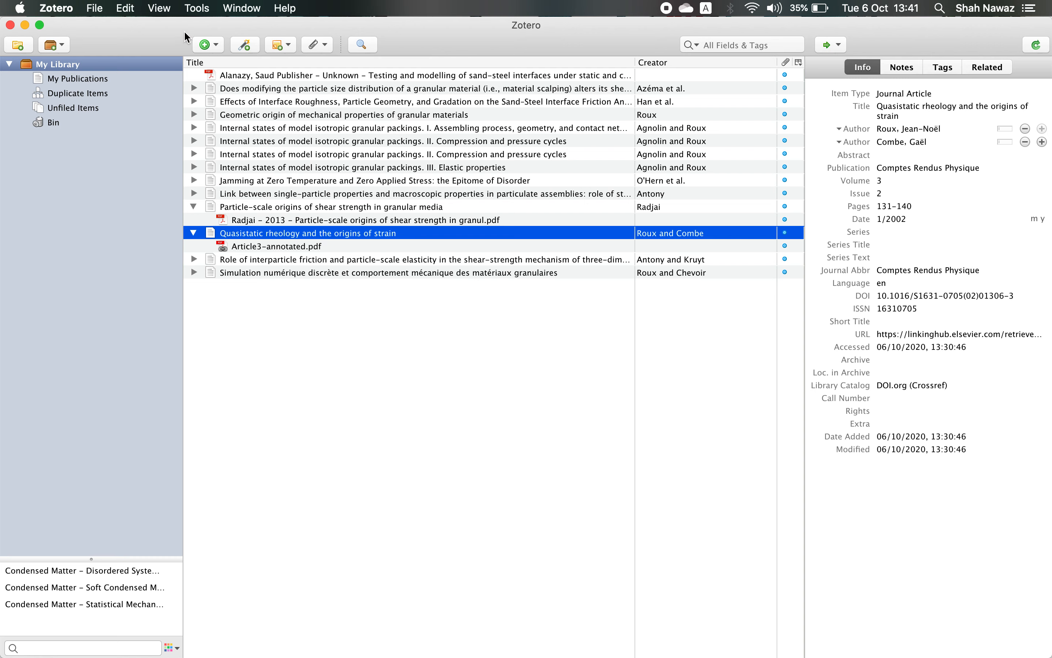
click(202, 13)
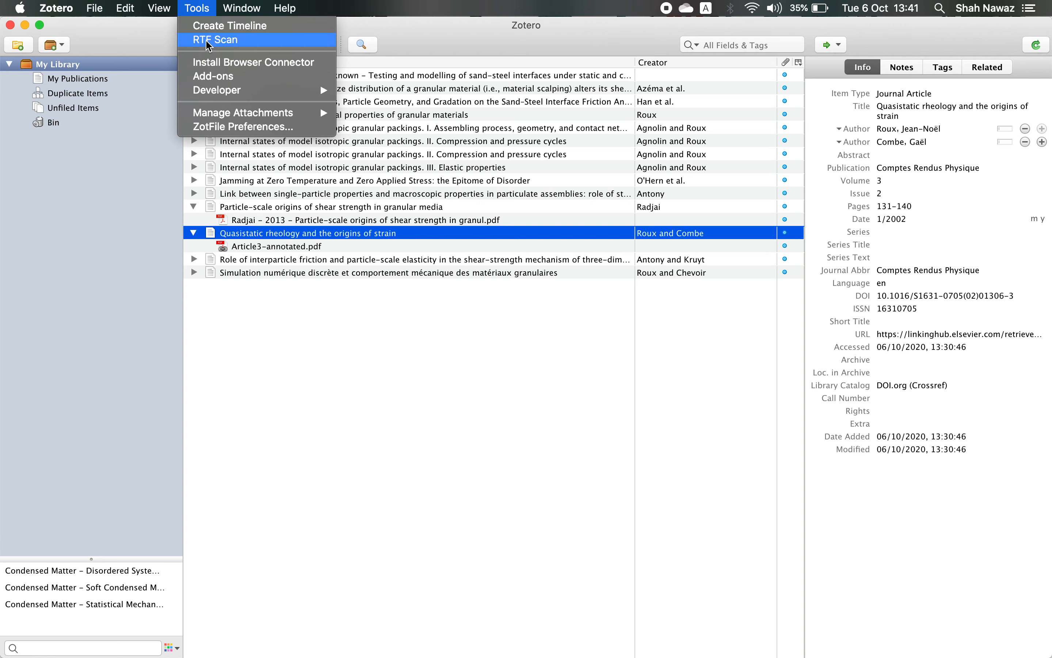
Step: Extract the PDF annotations of "Quasistatic rheology and the origins of strain" with ZotFile
click(368, 236)
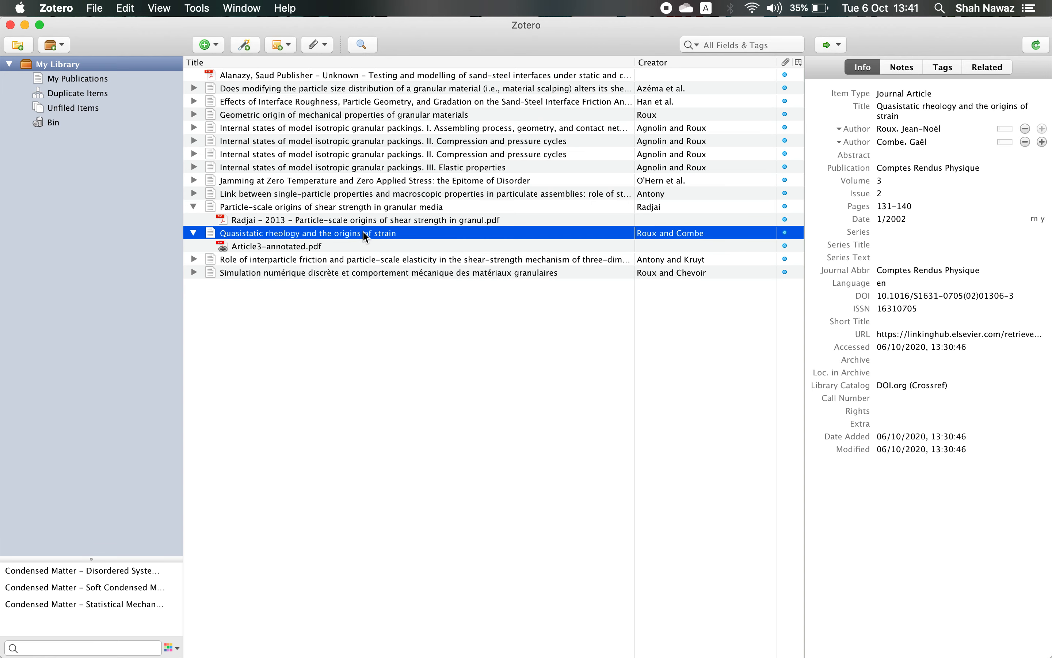
right_click(368, 236)
mouse_move(522, 444)
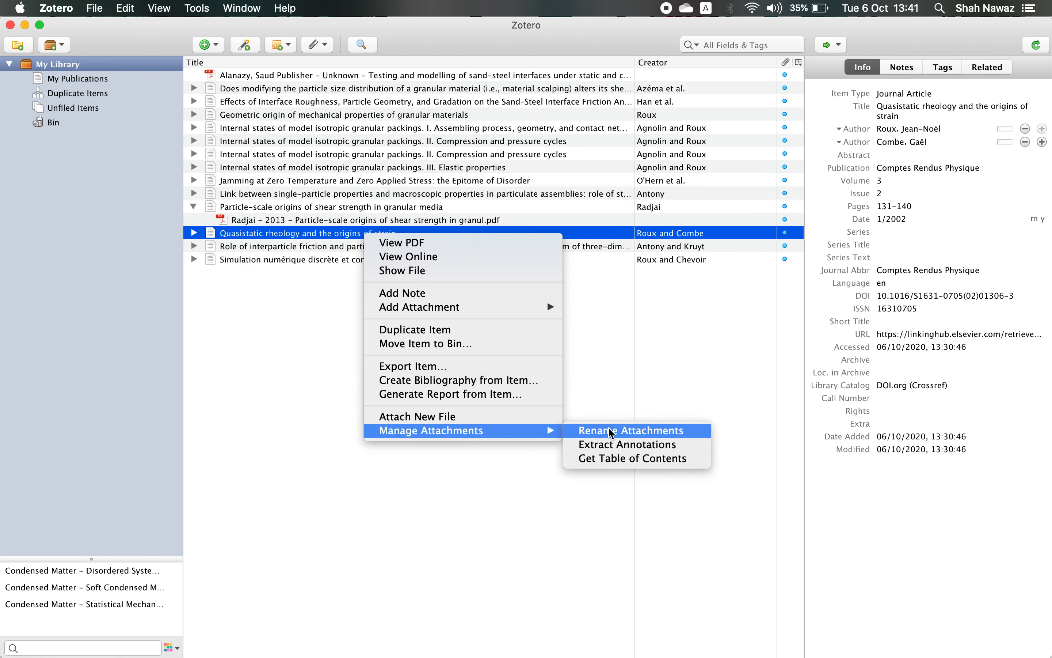
click(610, 440)
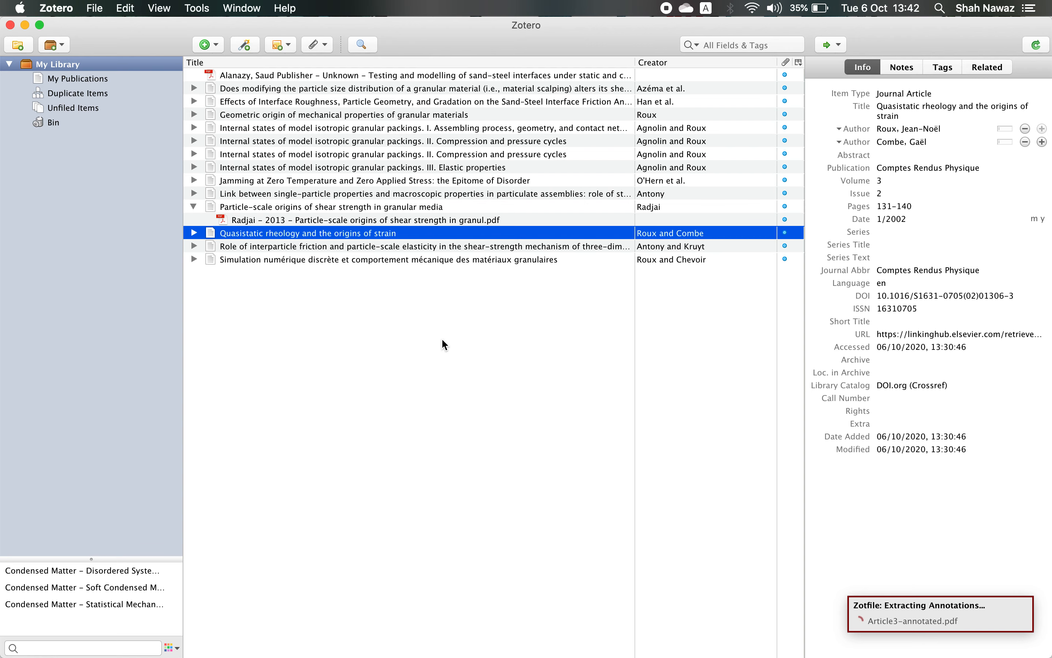
Step: Open the ZotFile preferences and examine the general, tablet, renaming and advanced settings, including the annotation extraction options
click(199, 11)
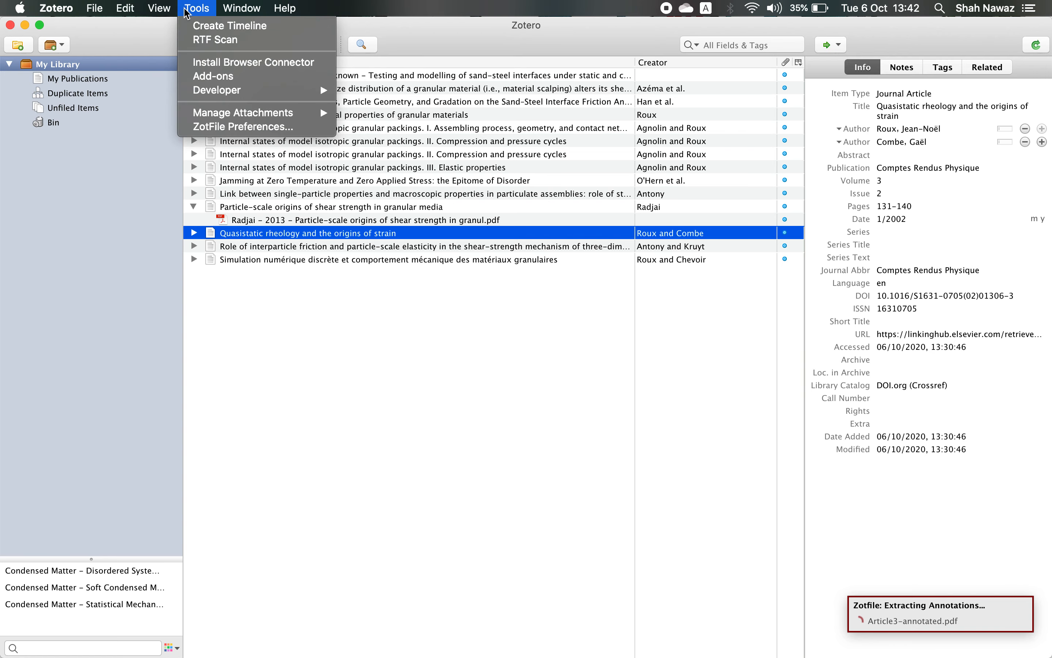
click(261, 127)
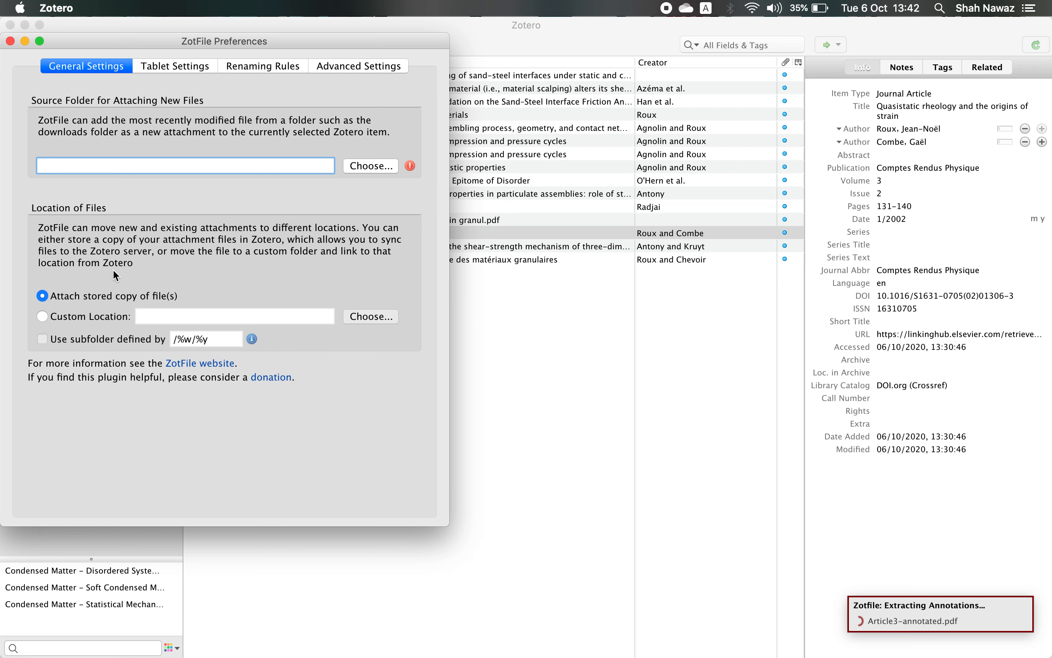
click(181, 67)
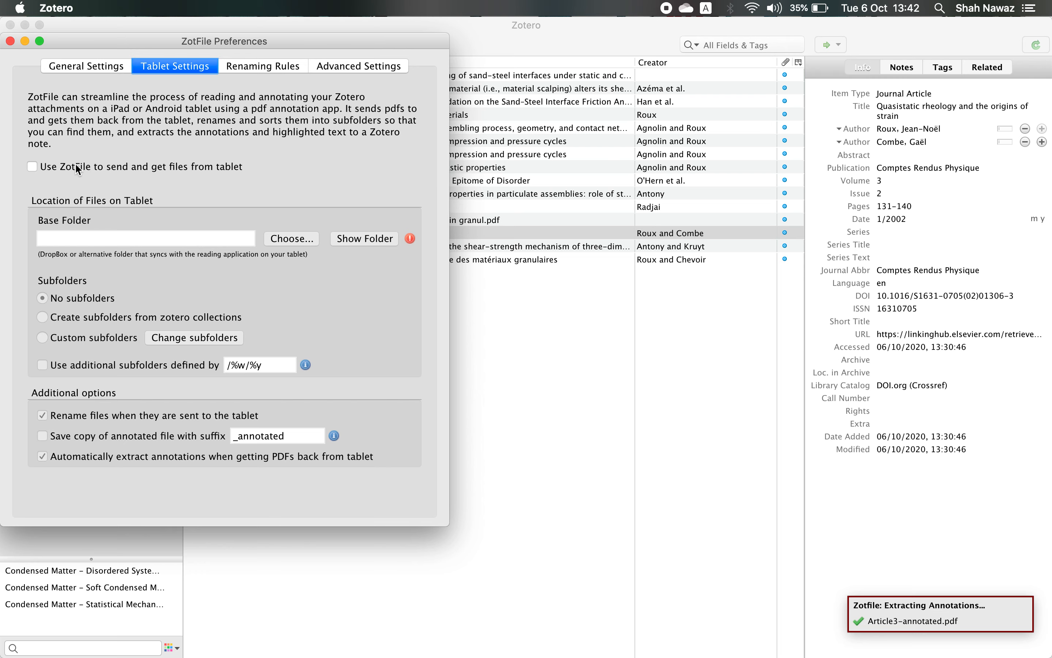
click(258, 65)
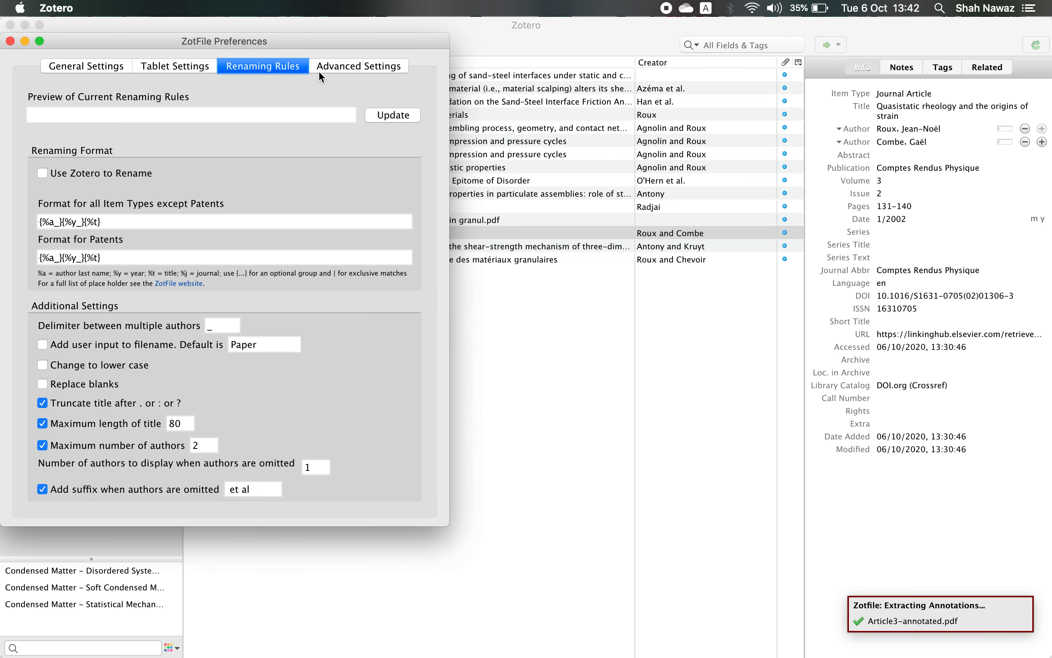
click(327, 68)
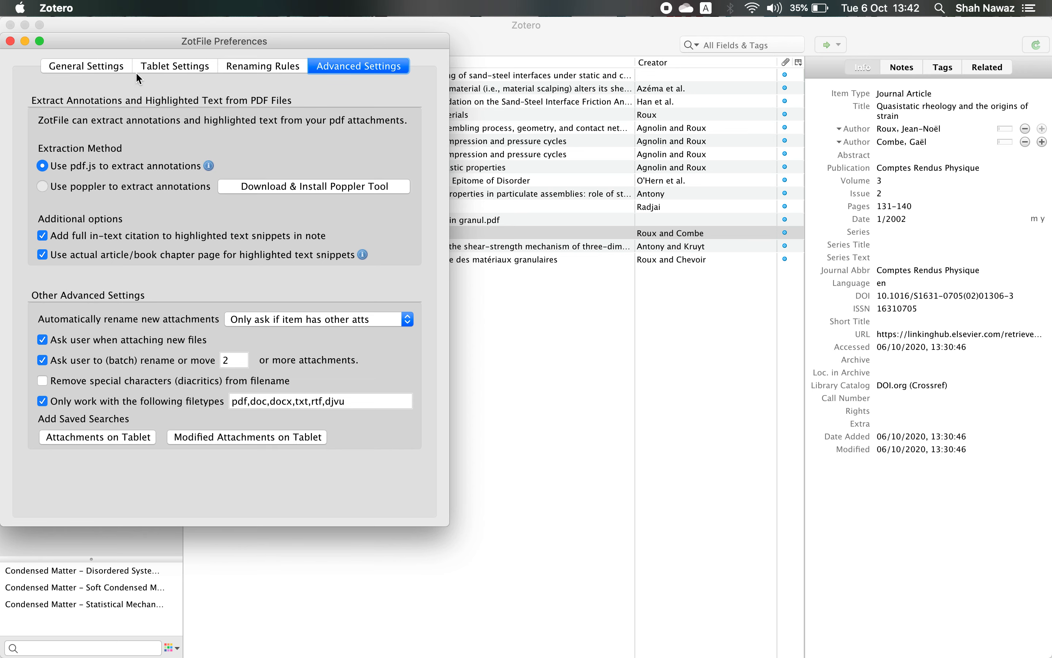
Step: Try enabling ZotFile to send and get files from tablet without saved searches, turn it back off and close the preferences
click(160, 72)
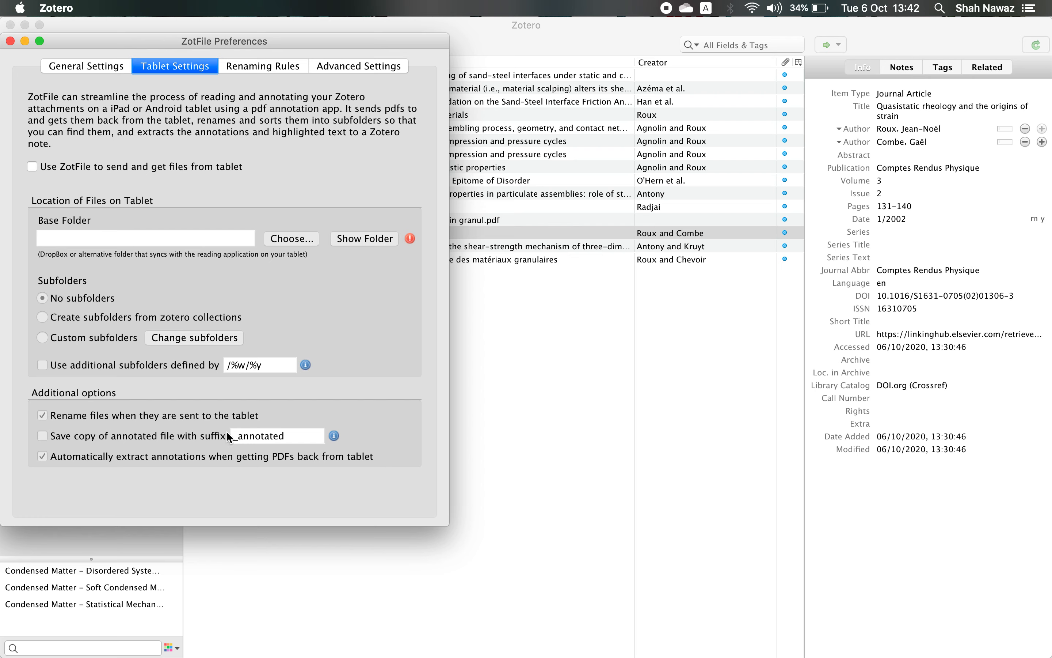
click(32, 166)
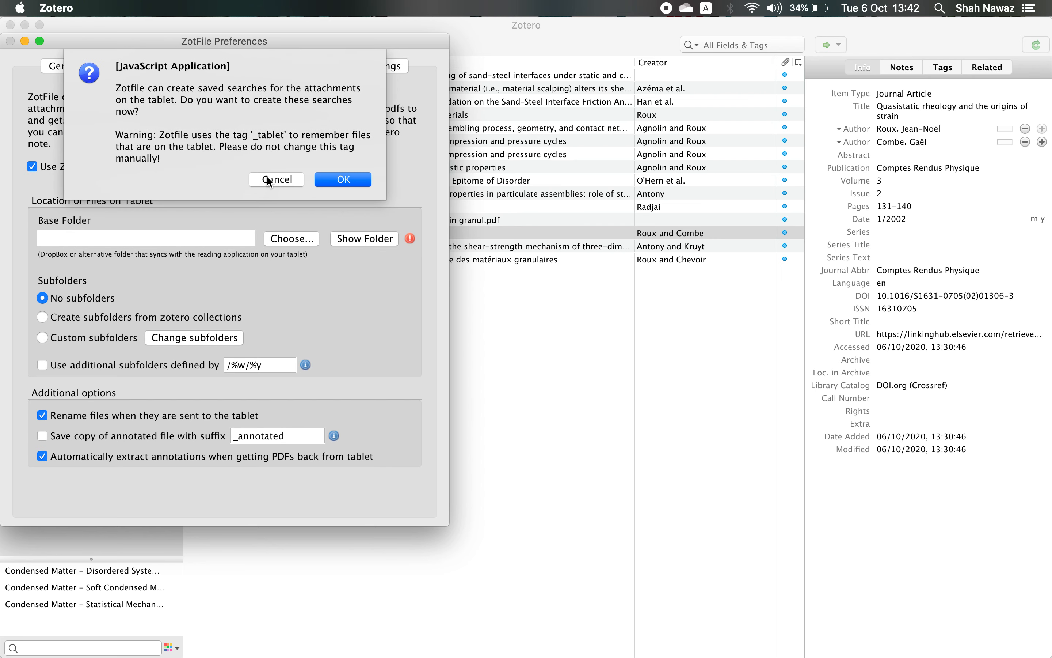
click(270, 179)
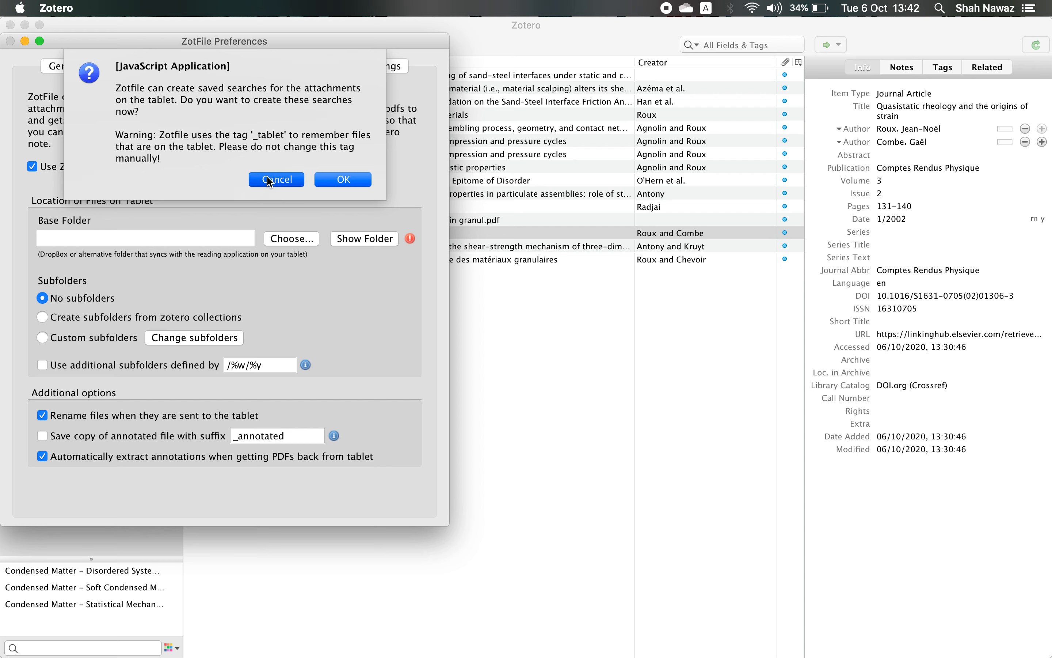
click(58, 167)
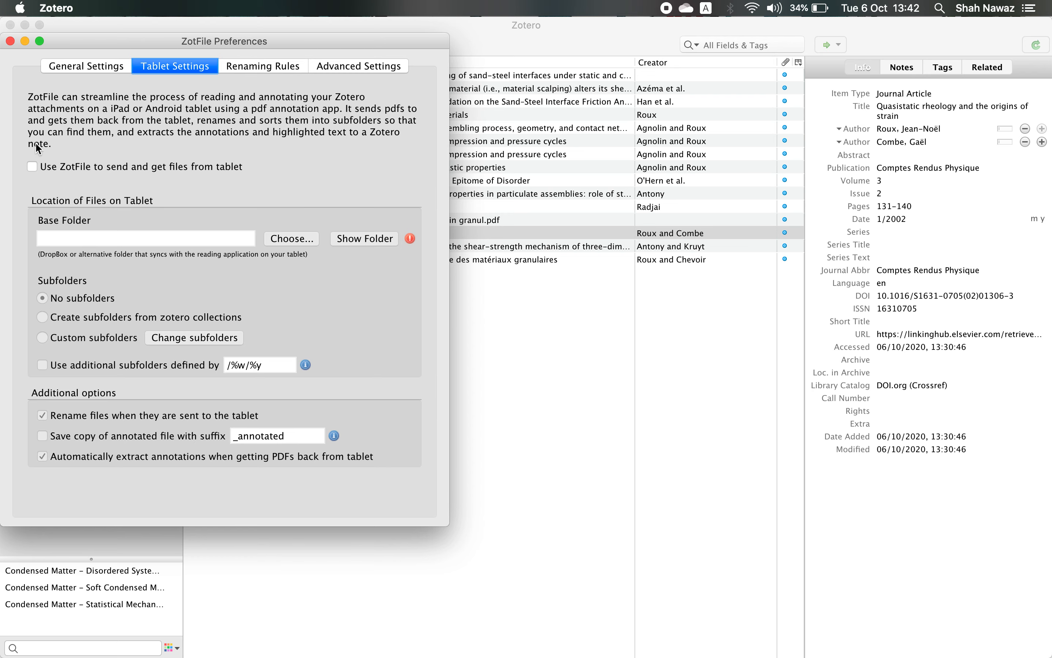
click(10, 40)
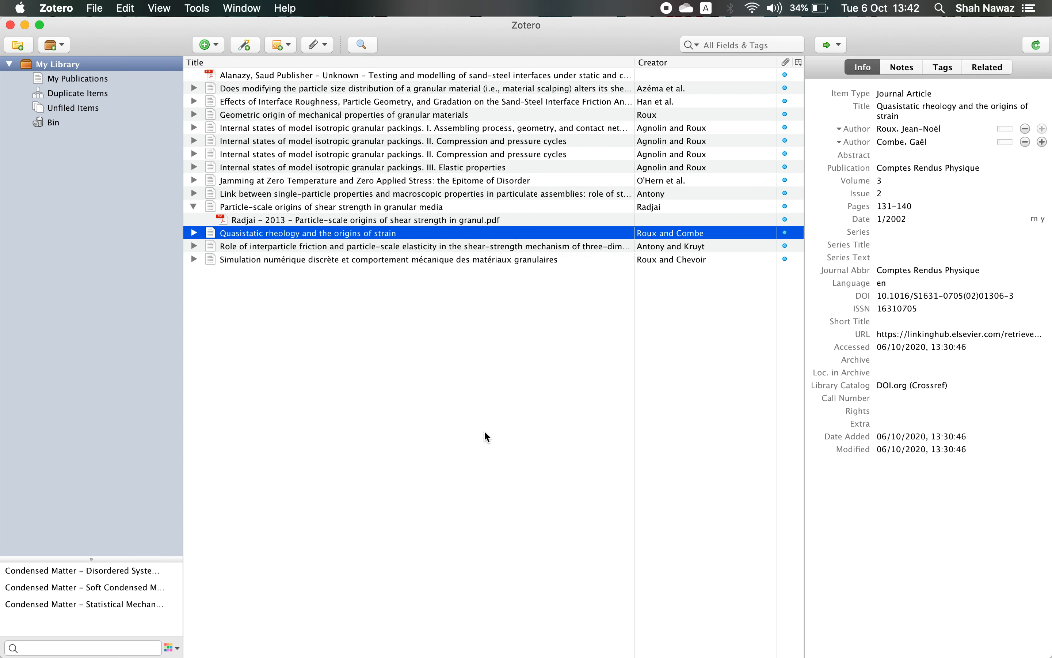
Step: Open the Extracted Annotations note under "Quasistatic rheology and the origins of strain" and review its highlighted quotations and notes
click(194, 233)
click(251, 246)
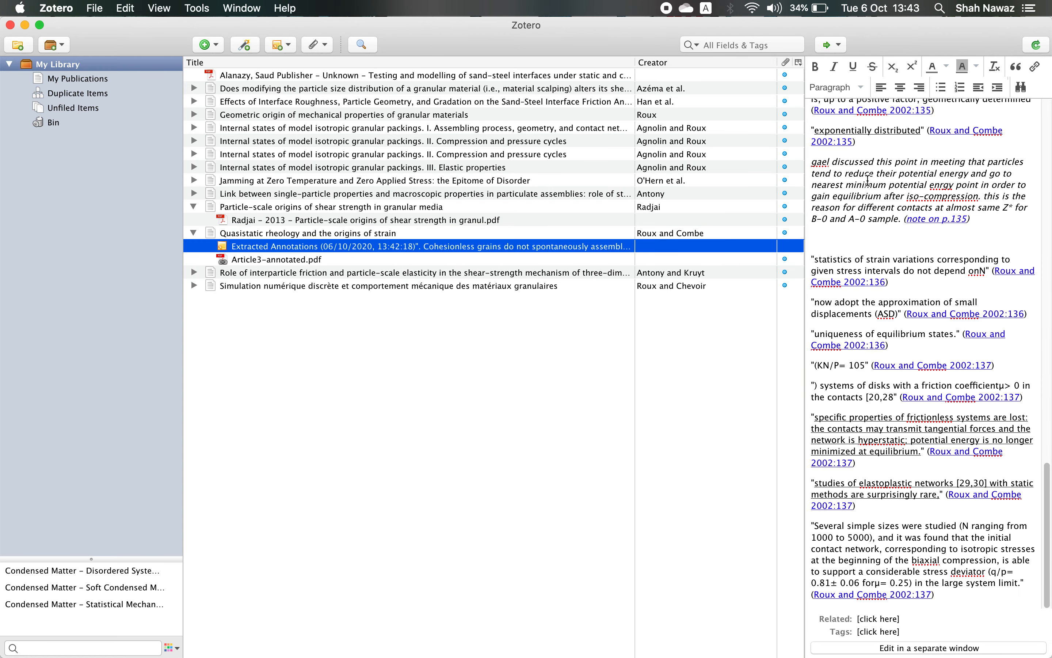
scroll(847, 178, up, 10)
scroll(846, 178, up, 10)
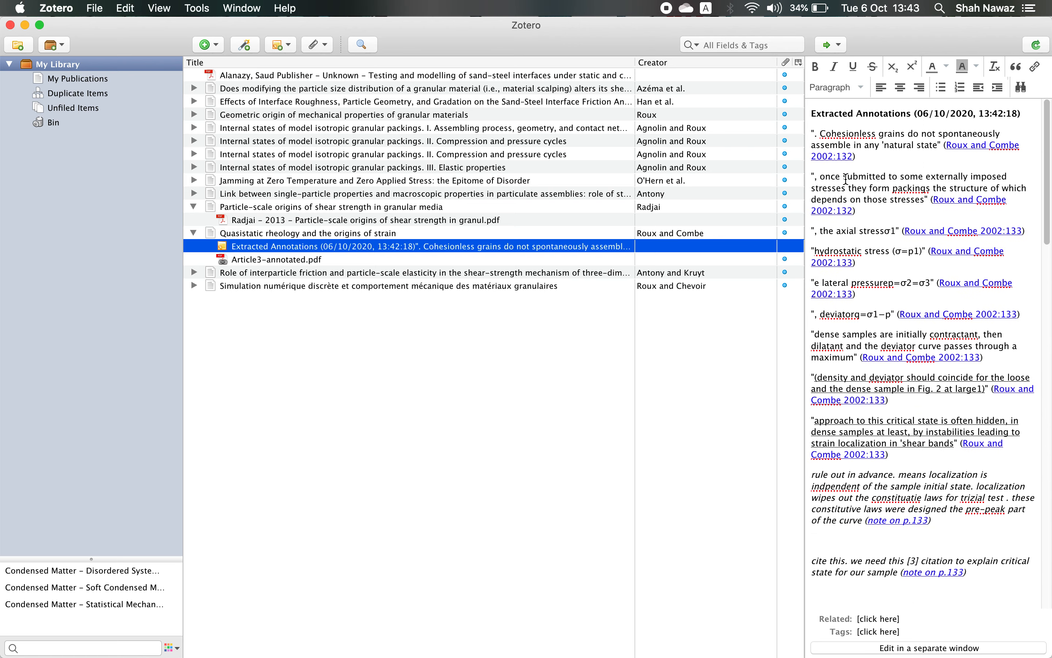
click(300, 260)
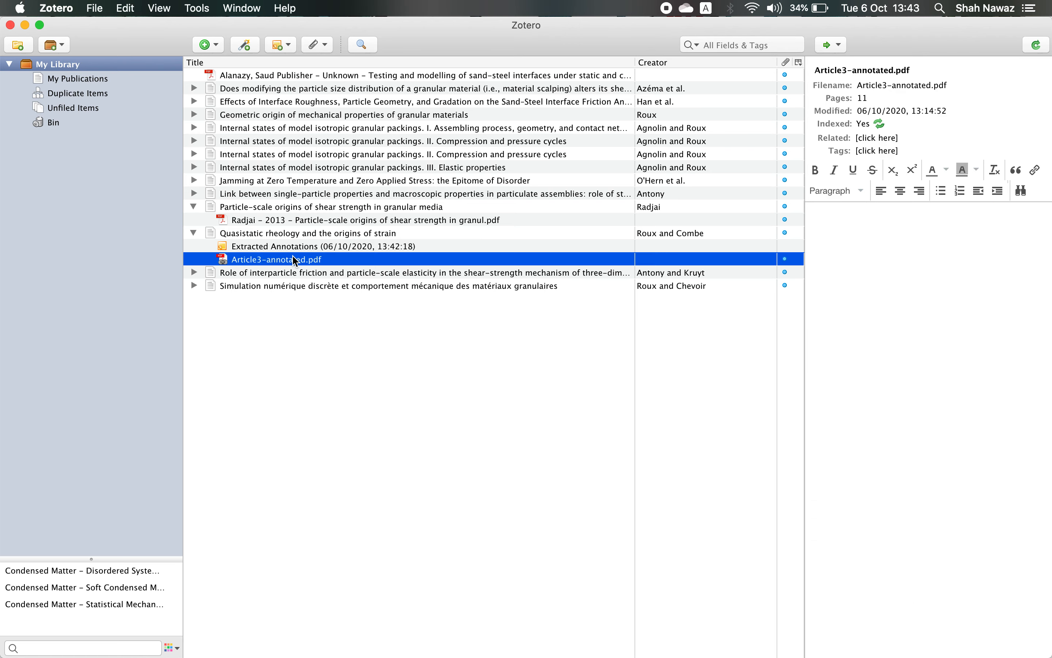
click(283, 247)
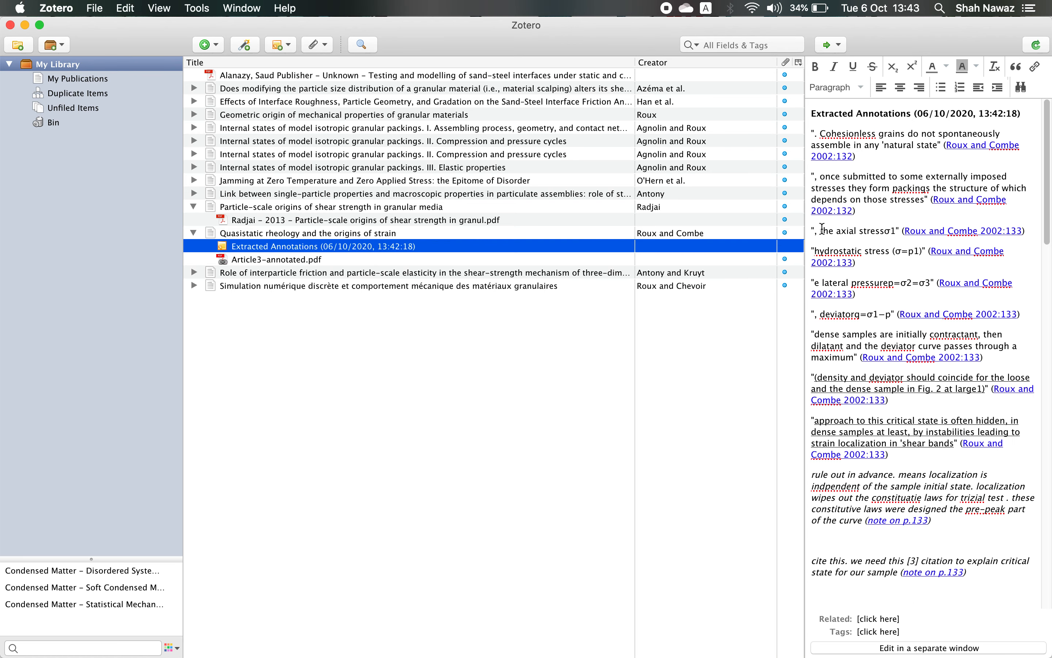
scroll(876, 194, down, 1)
scroll(877, 194, down, 10)
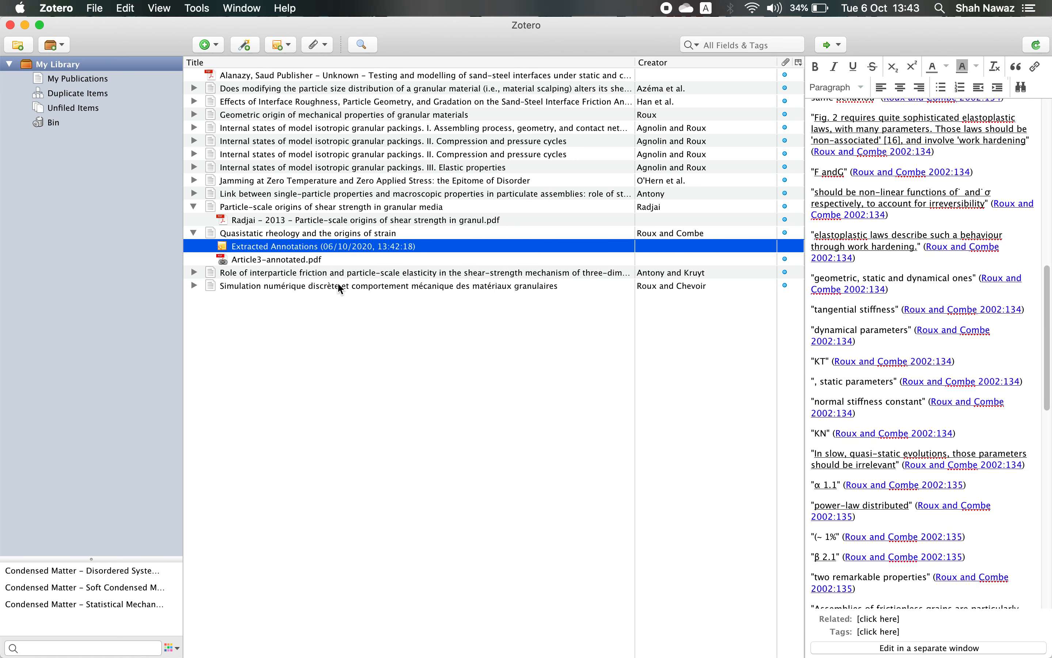
mouse_move(684, 639)
scroll(879, 333, up, 10)
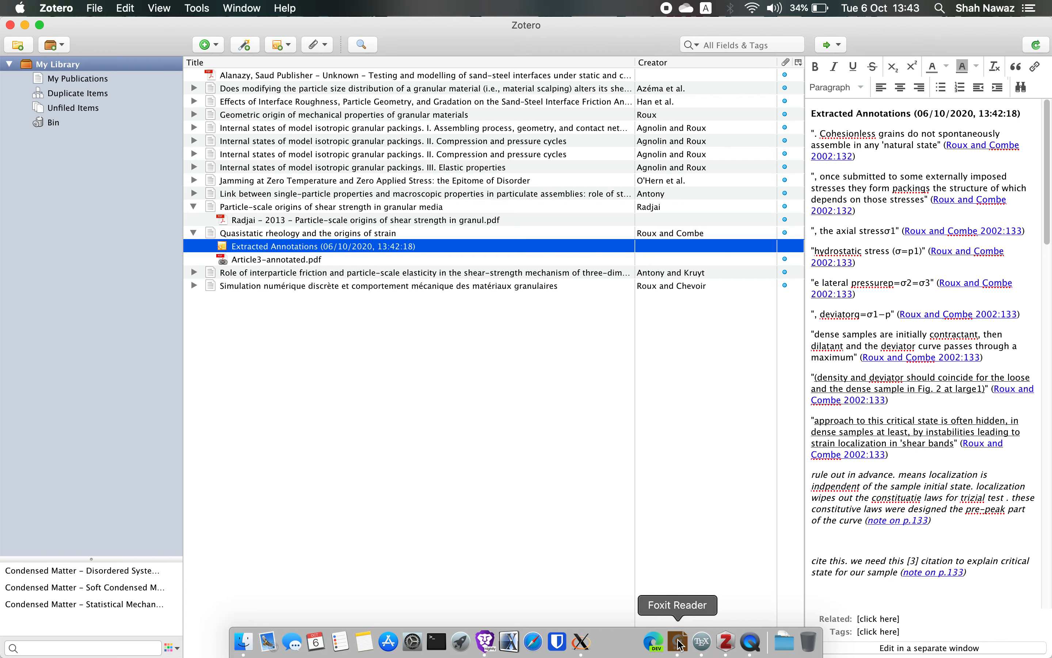
Step: Switch to Foxit Reader and check the highlighted passages and the printed page number 132 in Article3-annotated.pdf
click(679, 642)
scroll(637, 398, up, 10)
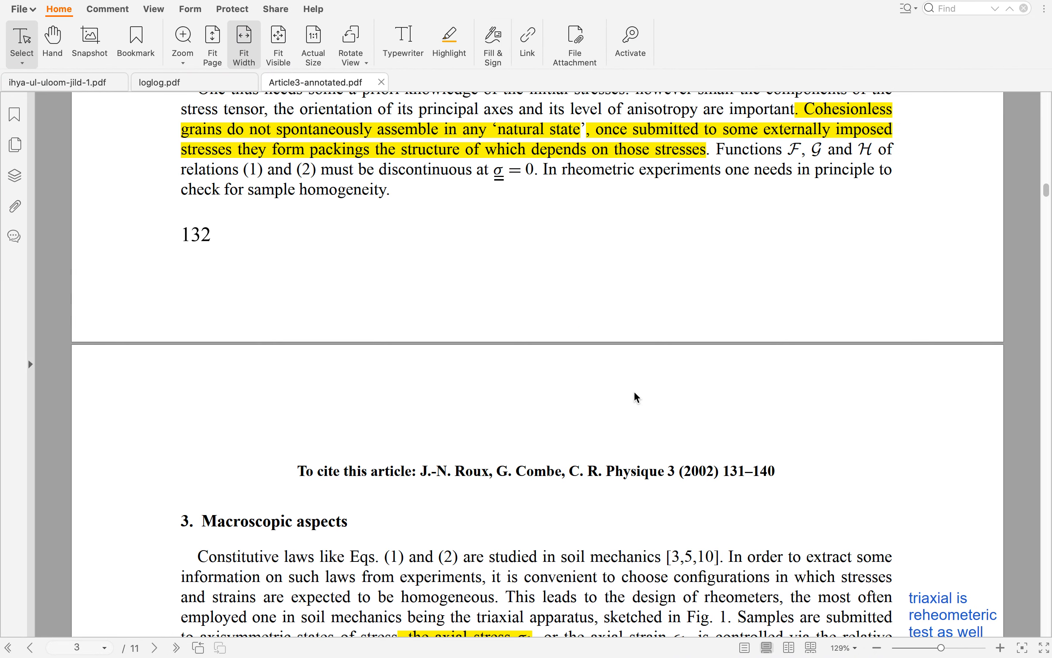
scroll(635, 396, up, 3)
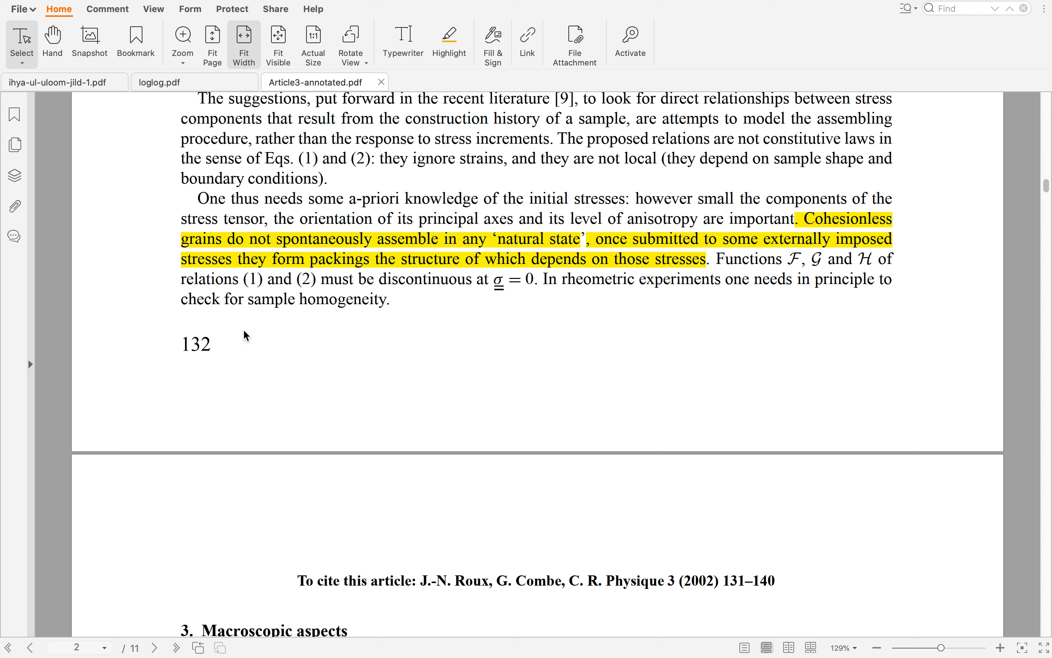
drag(178, 346, 216, 348)
click(300, 349)
scroll(641, 383, down, 10)
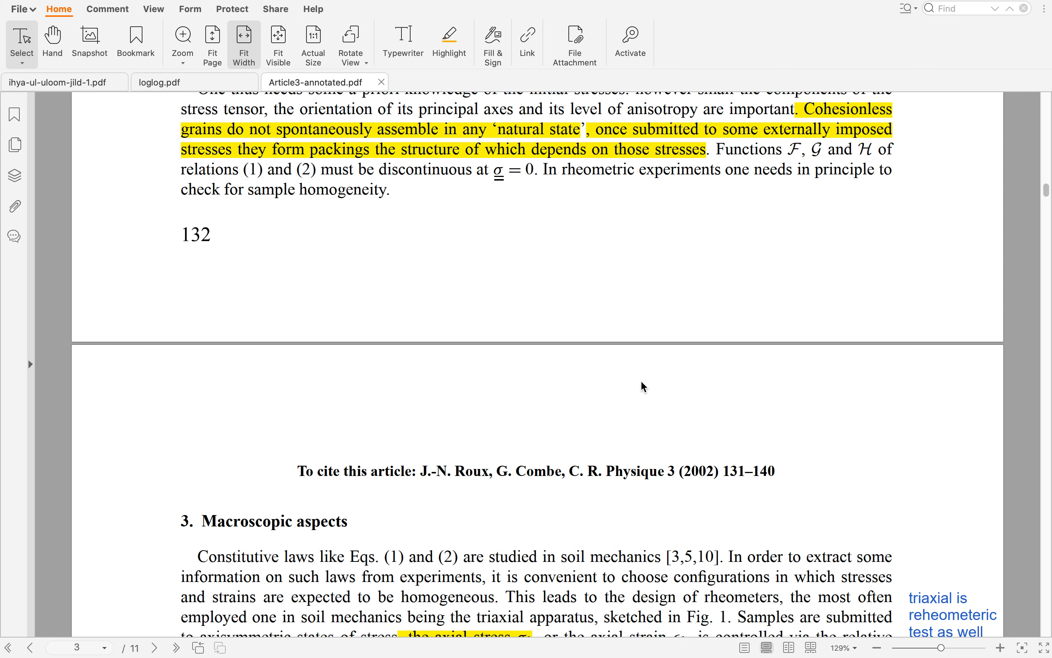
scroll(608, 397, down, 3)
Step: Examine the highlights and underlines under "Macroscopic aspects" and inspect the sticky note beside the 'critical state' paragraph with the Hand tool
mouse_move(696, 650)
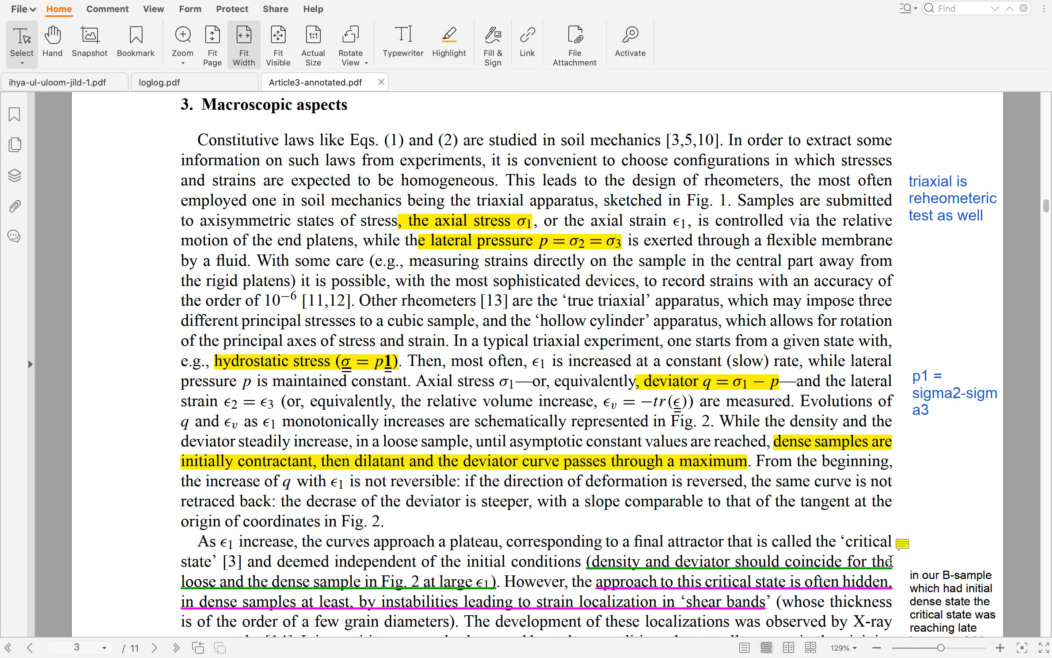
scroll(904, 546, down, 3)
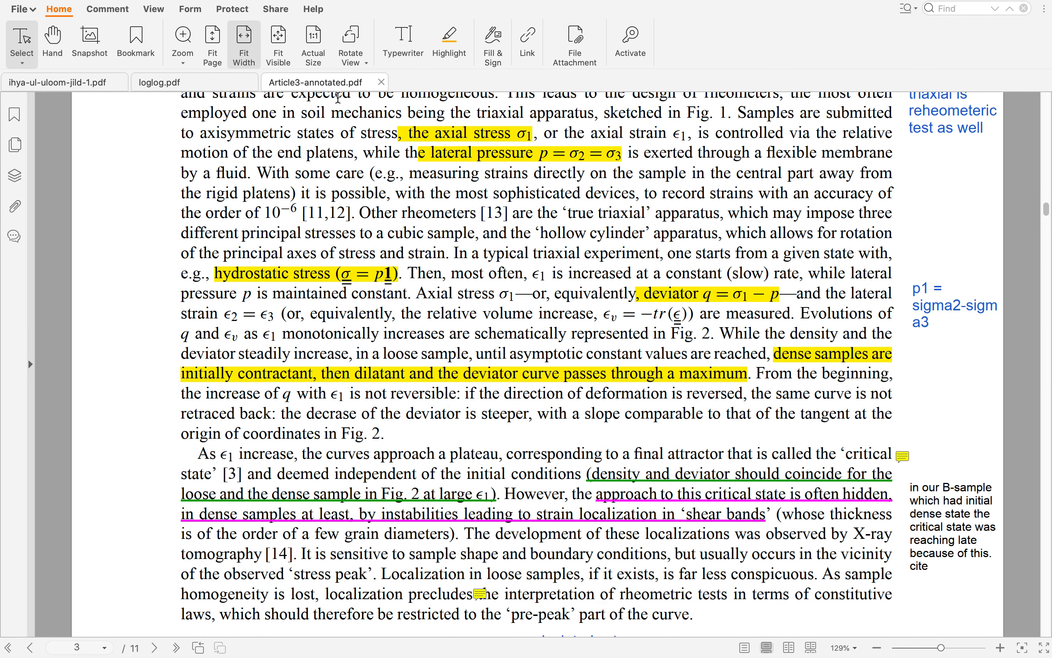
click(55, 39)
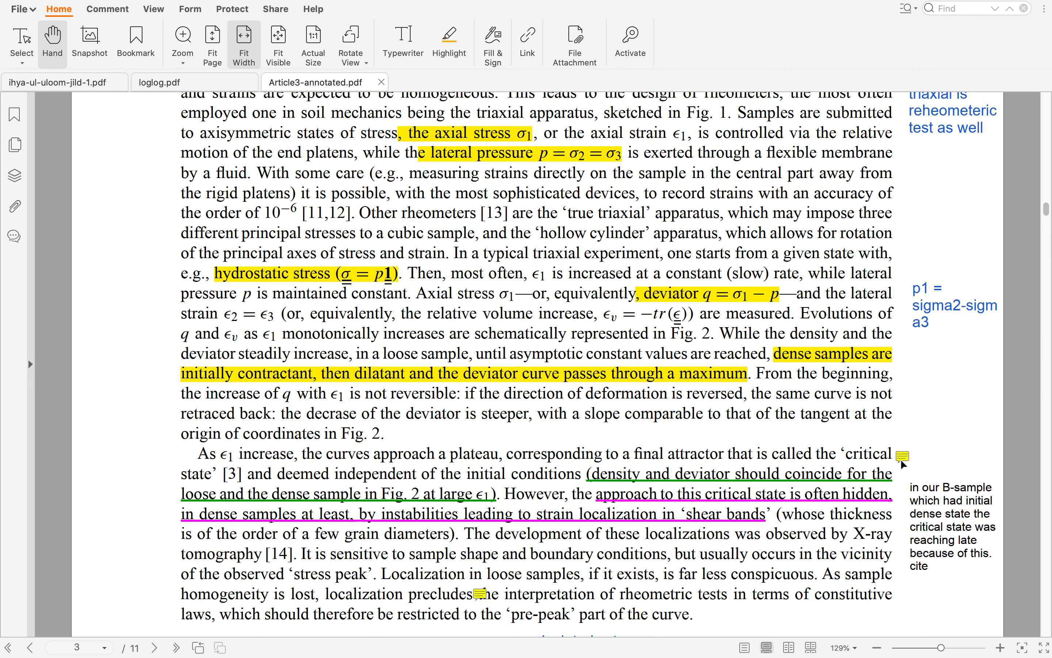
mouse_move(904, 461)
drag(902, 459, 902, 458)
click(817, 454)
mouse_move(904, 463)
Step: Switch back to Zotero and review the extracted quotations and notes down to the note on p.135
click(751, 642)
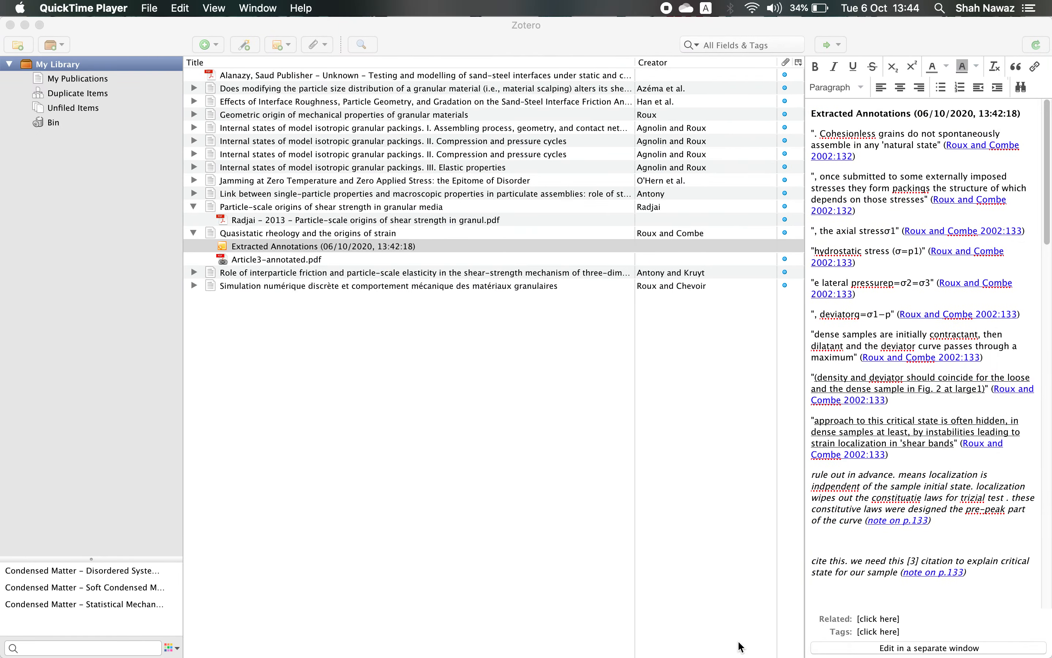
click(719, 643)
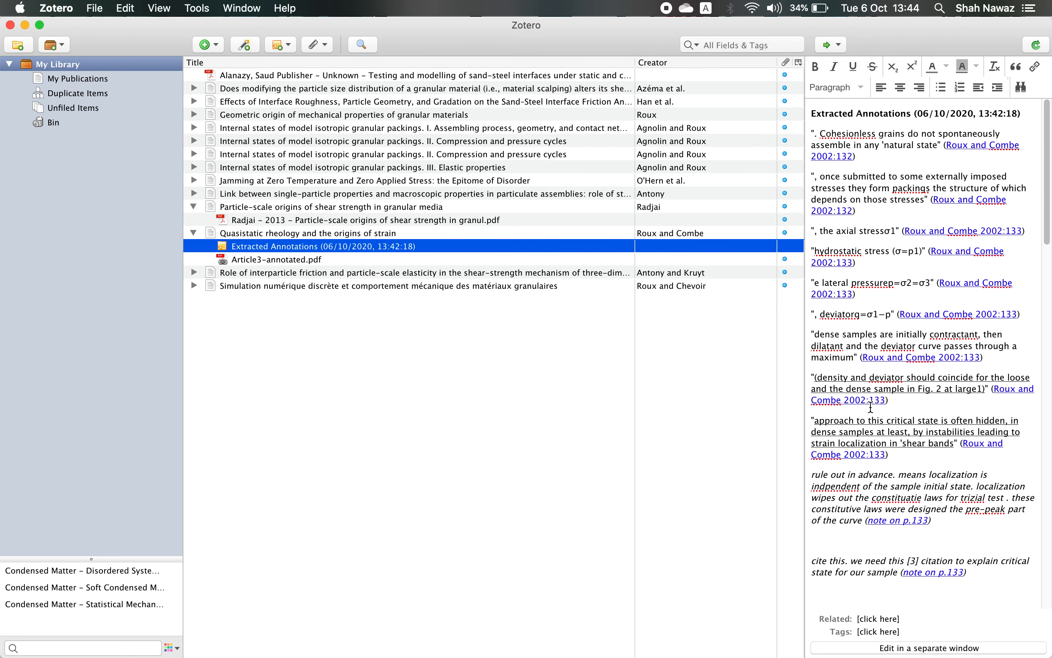
scroll(869, 415, down, 5)
scroll(870, 415, down, 2)
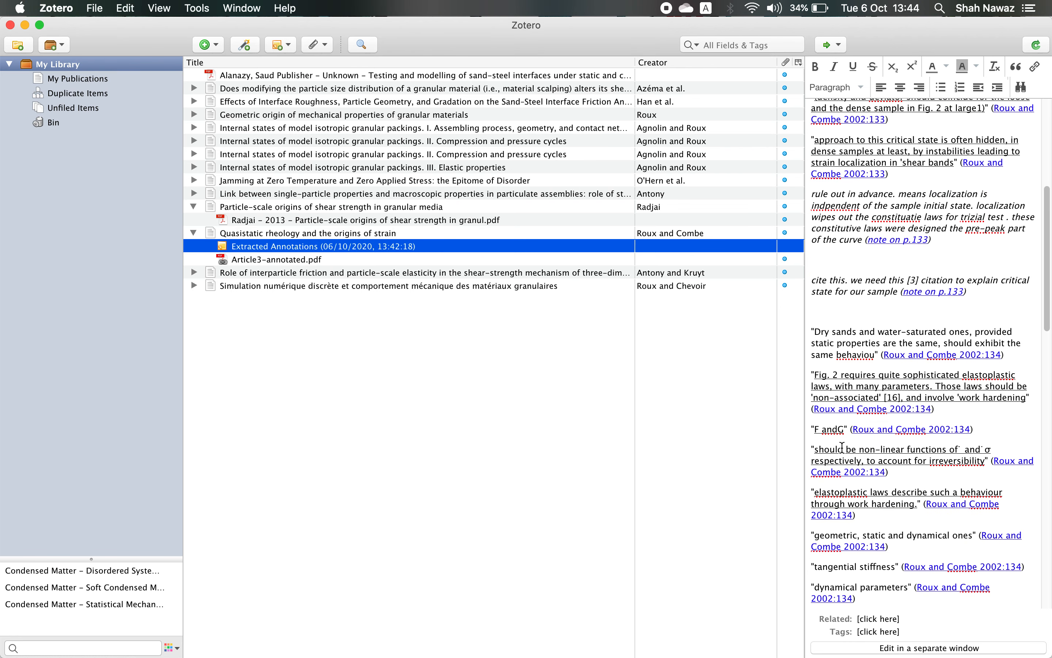
scroll(842, 447, up, 10)
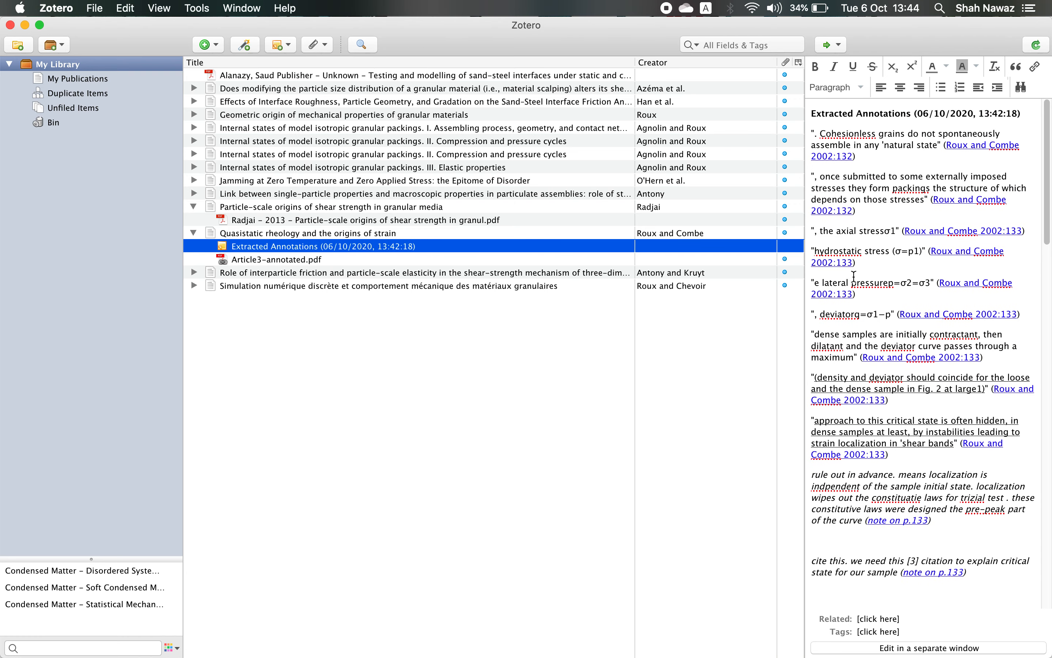
scroll(874, 413, down, 5)
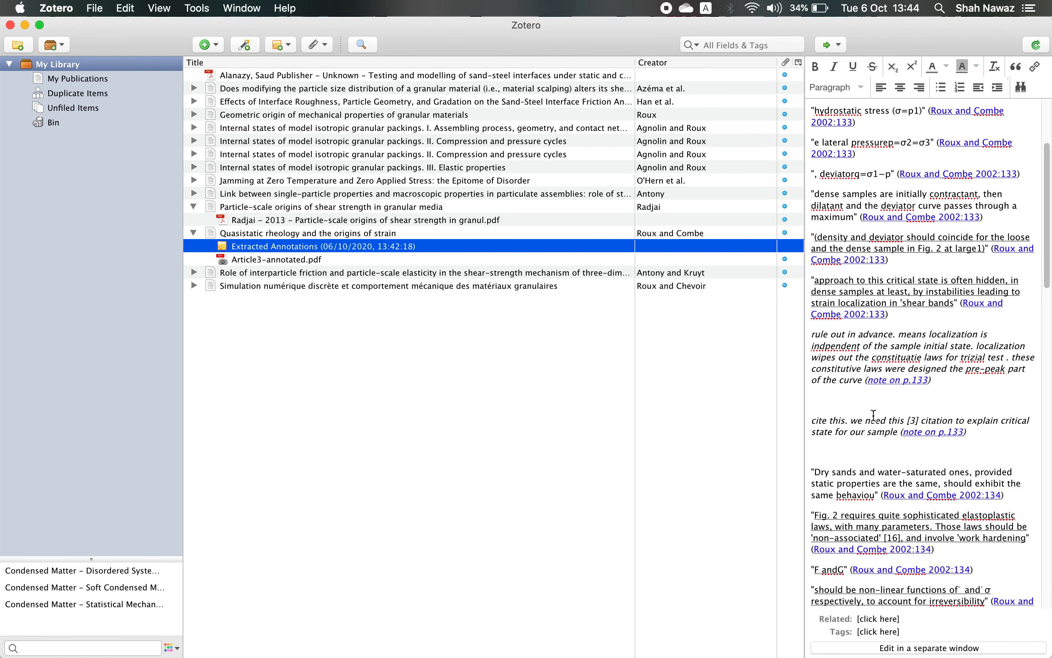
scroll(875, 416, down, 15)
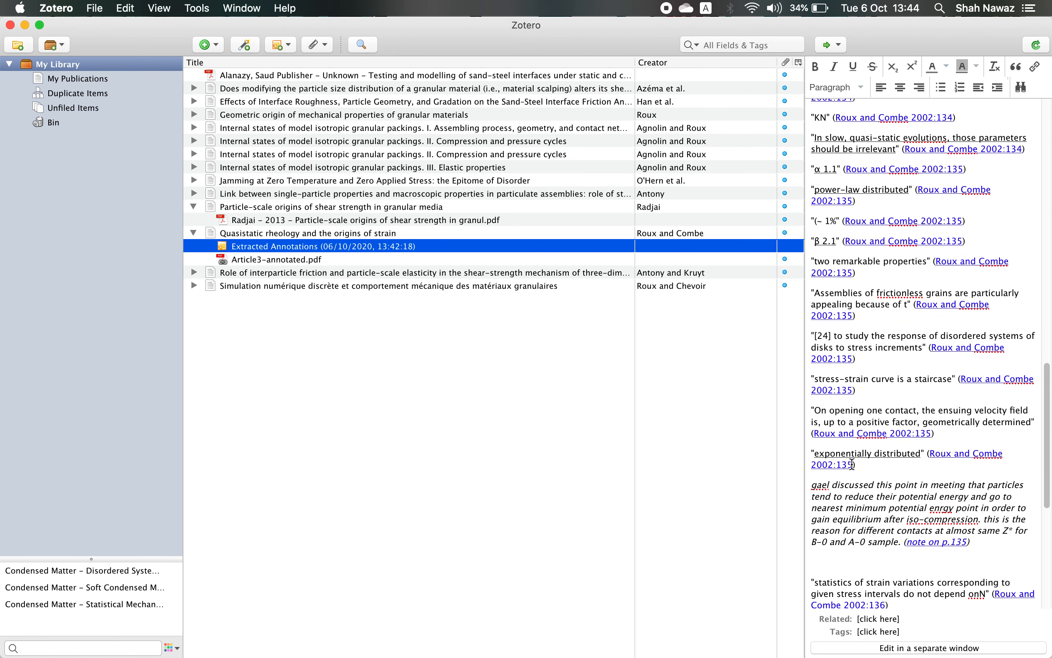
mouse_move(701, 651)
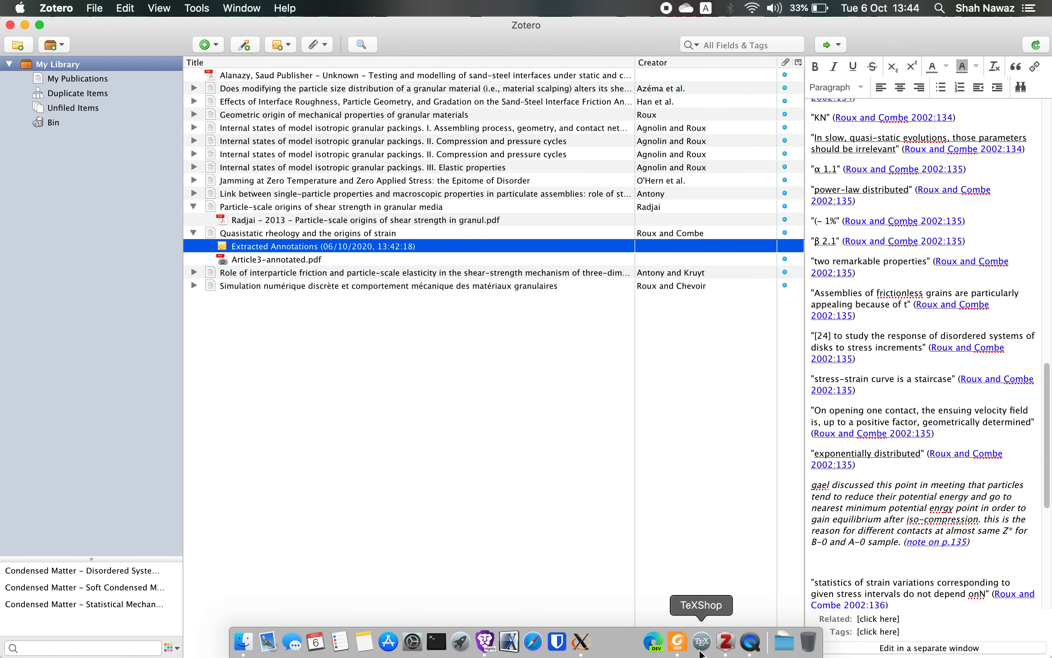
Step: Return to Foxit Reader and view the yellow highlights on page 132 of the annotated article again
click(678, 642)
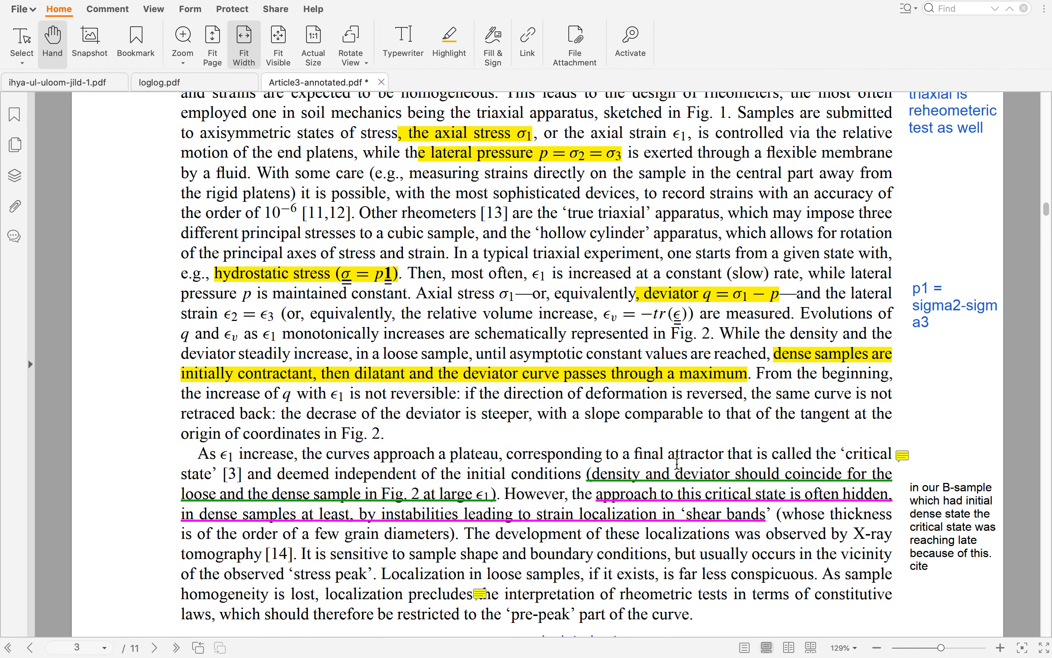
scroll(677, 465, up, 10)
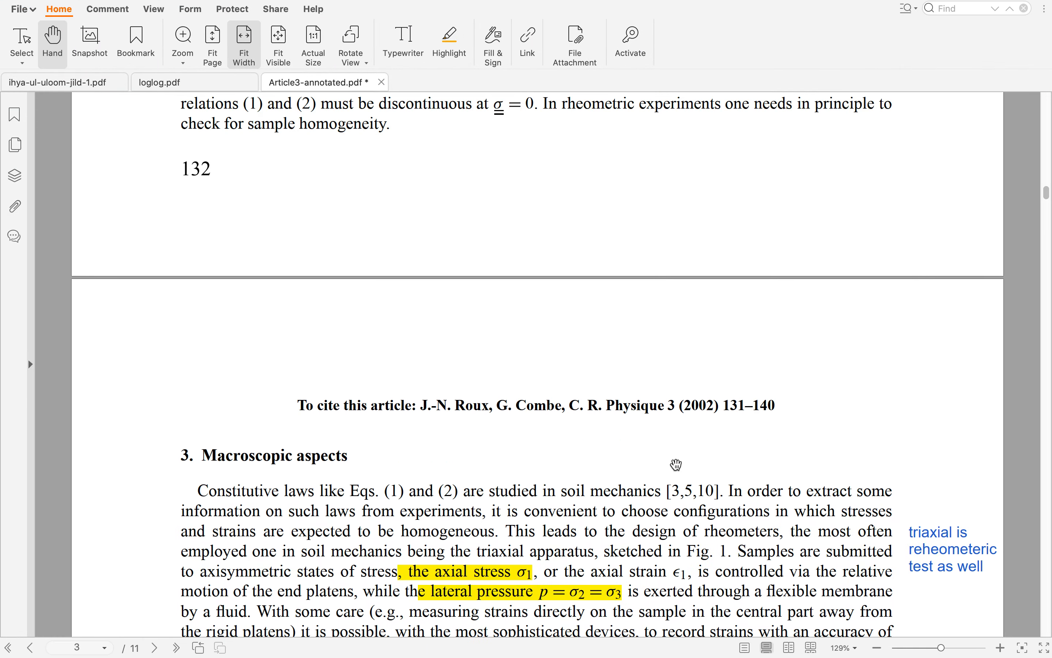
scroll(677, 465, up, 2)
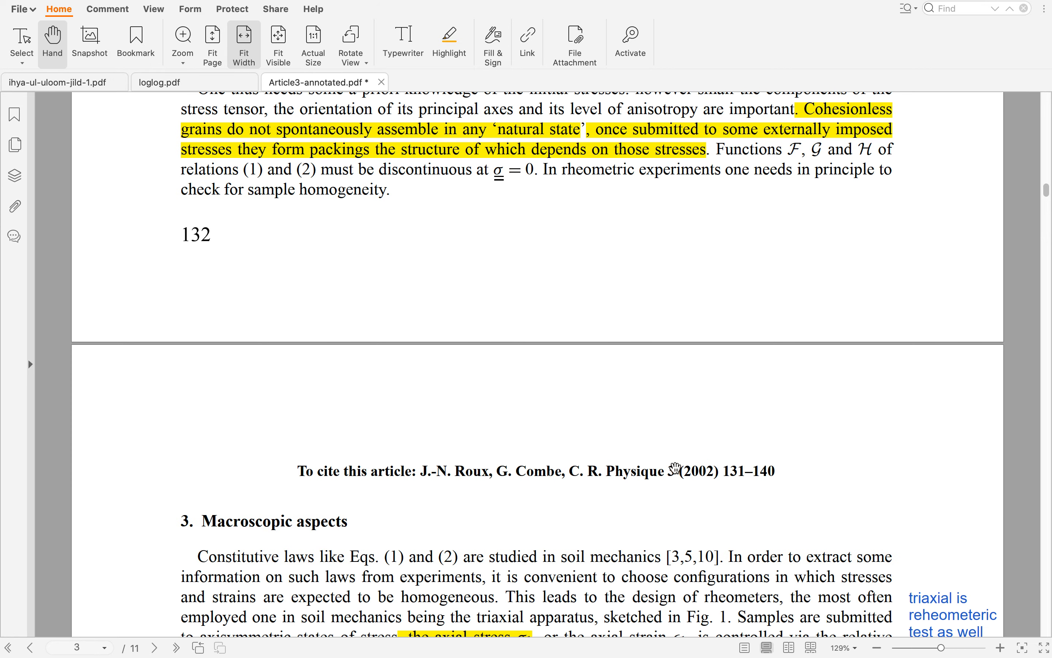
mouse_move(651, 645)
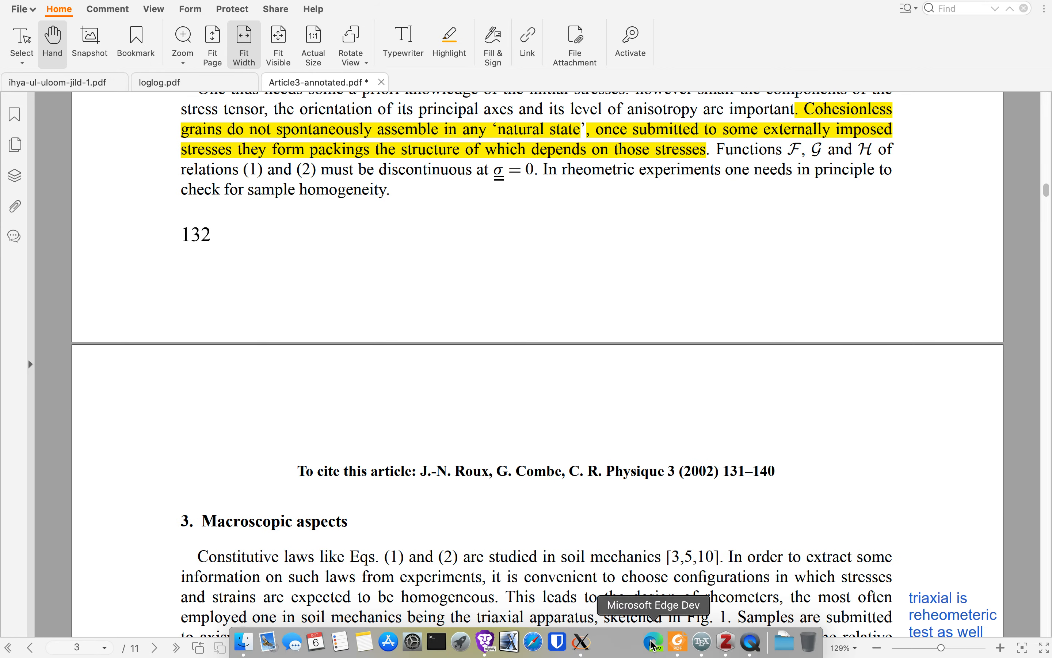
Step: Switch to Zotero and find the extracted sticky note starting with "cite this" in the Extracted Annotations, marking its text for reading
click(726, 642)
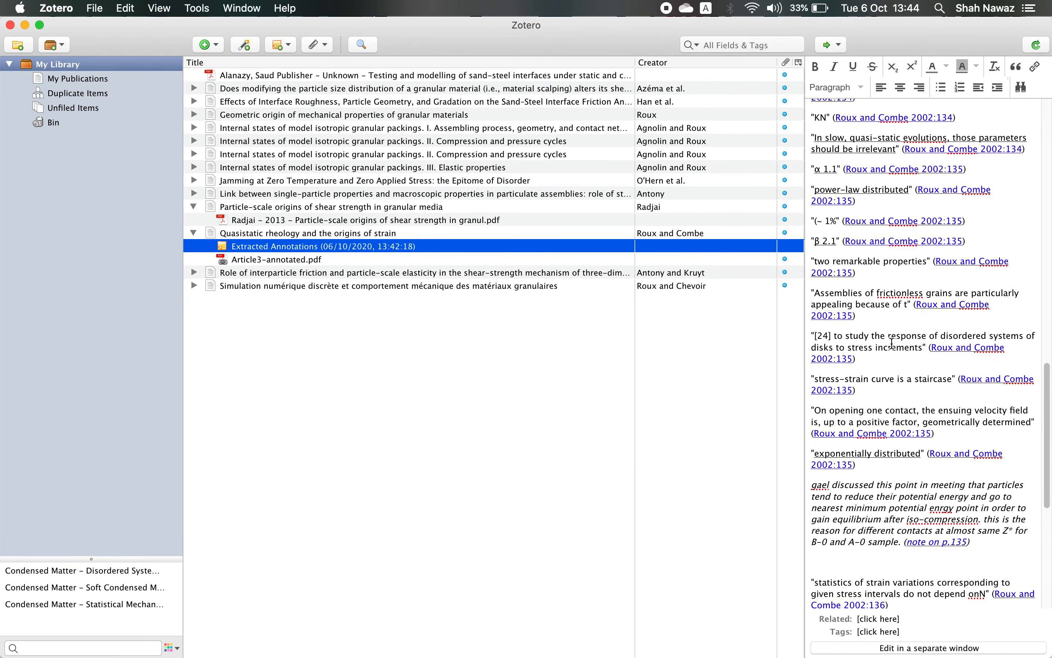
scroll(847, 264, up, 5)
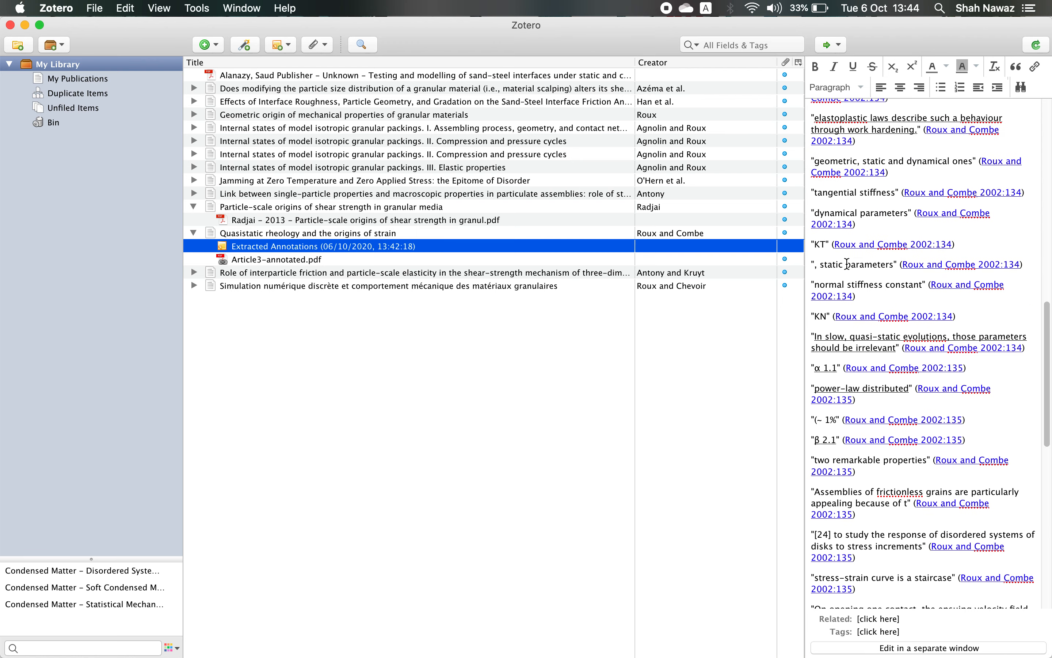
scroll(847, 263, up, 5)
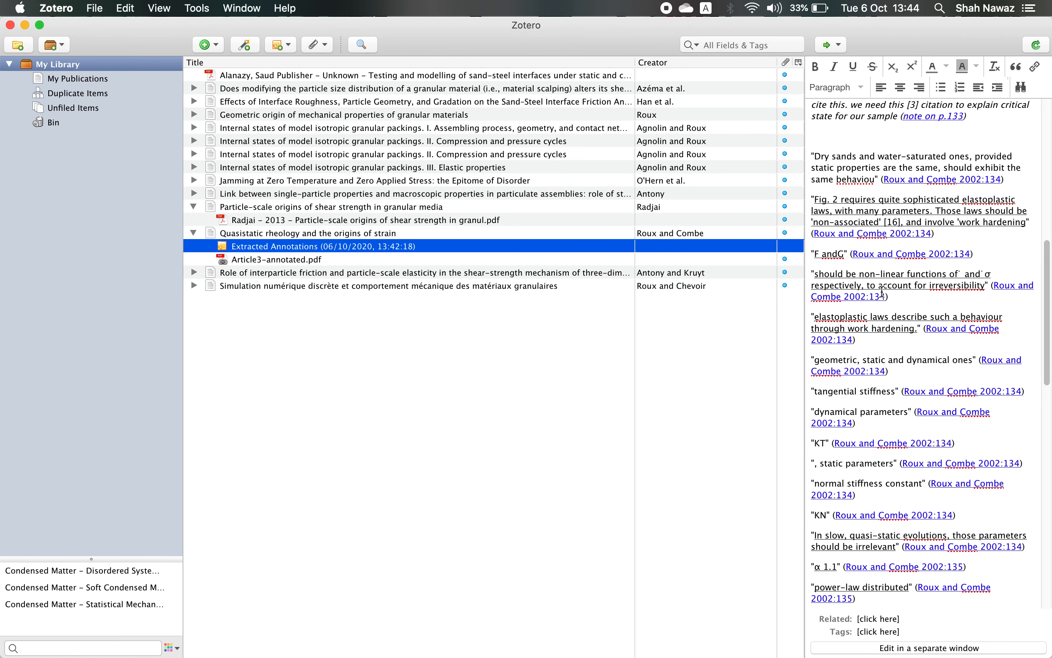
scroll(884, 290, up, 5)
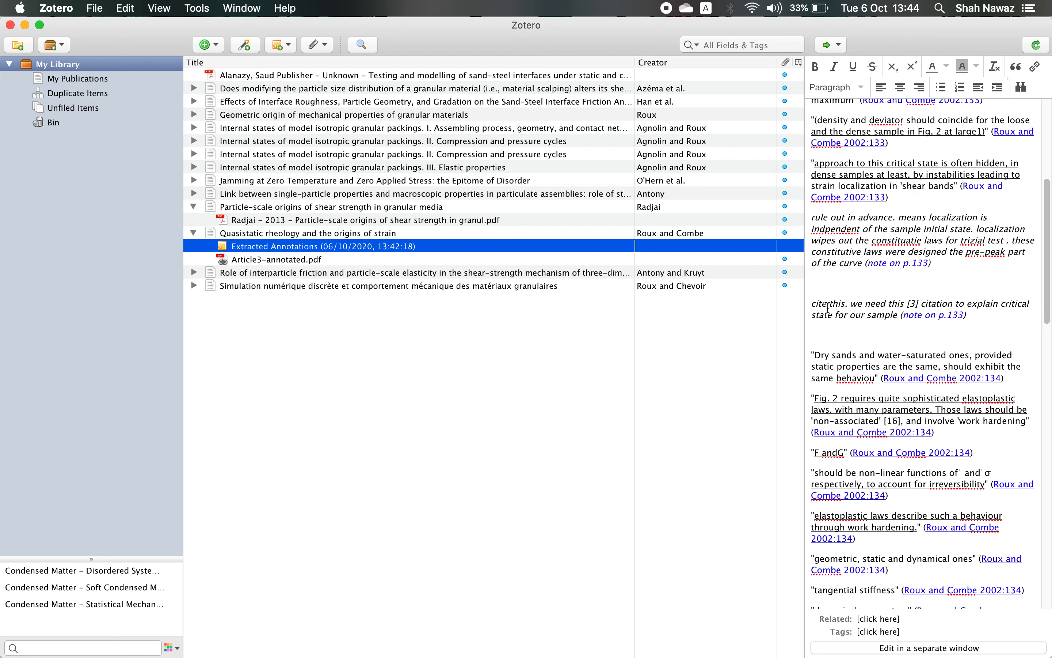
drag(813, 304, 964, 324)
click(918, 339)
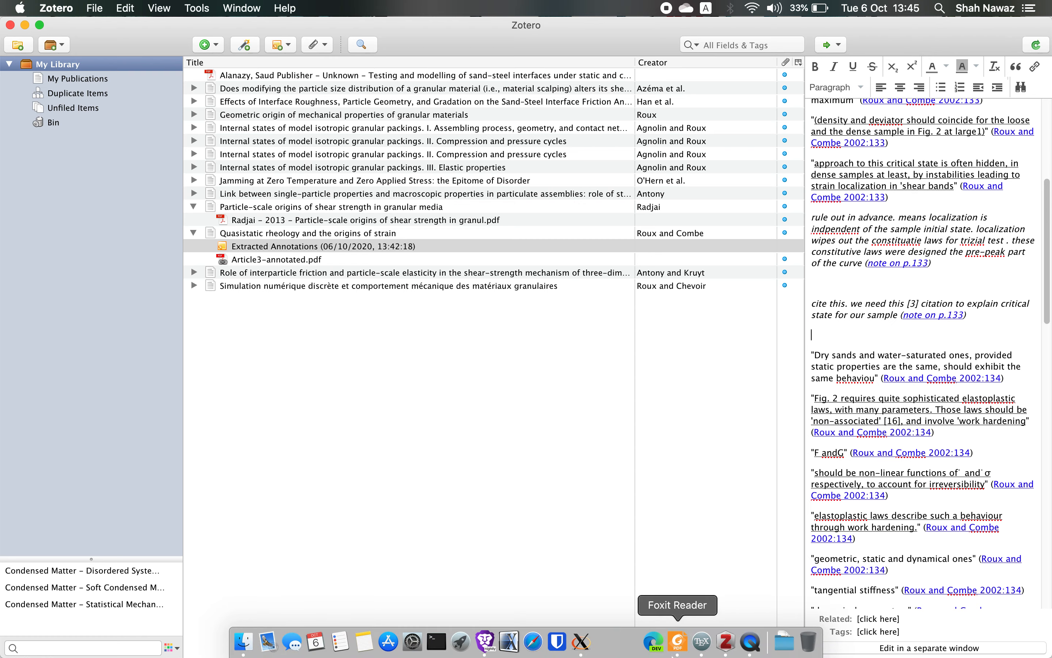
Step: Switch to Foxit Reader, show the comment tools and inspect the margin text "triaxial is reheometeric test as well" beside "Macroscopic aspects"
click(680, 653)
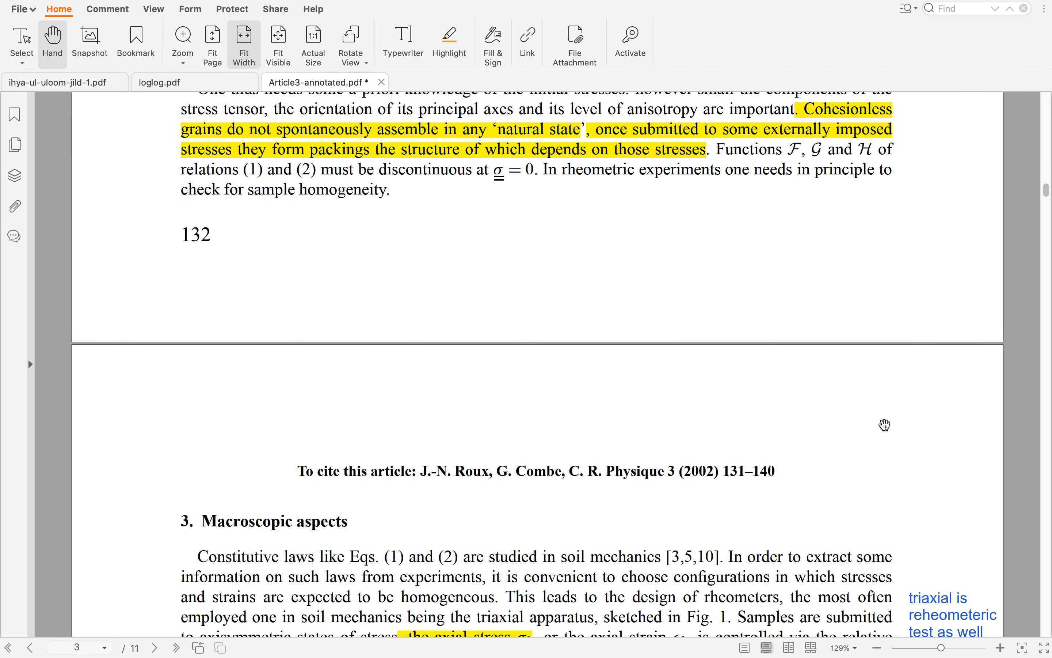
scroll(890, 429, down, 3)
scroll(891, 428, down, 2)
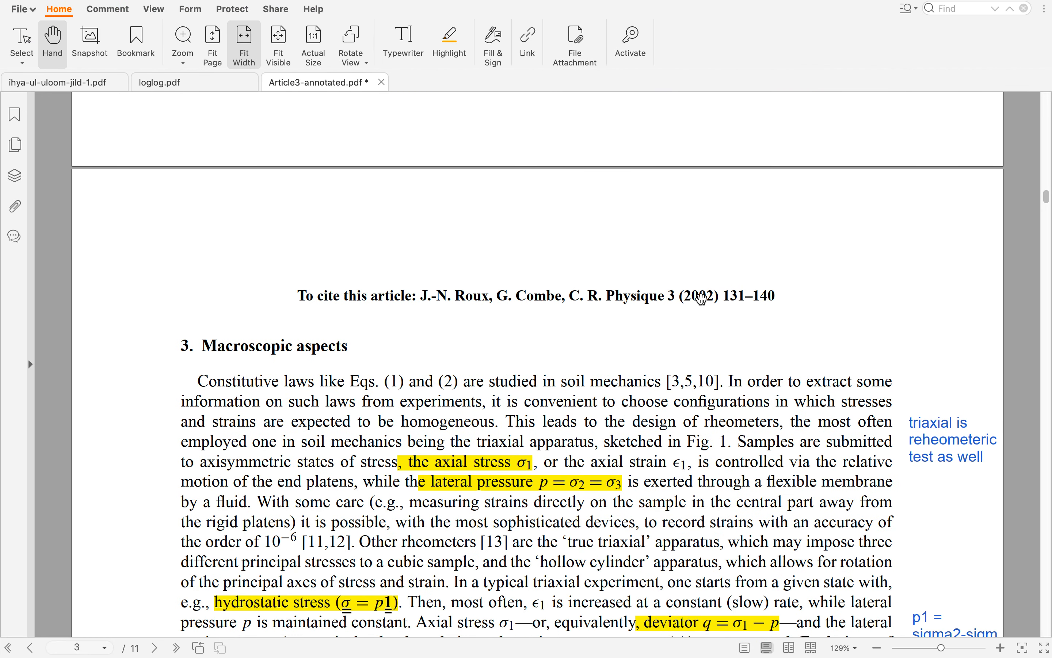
click(123, 16)
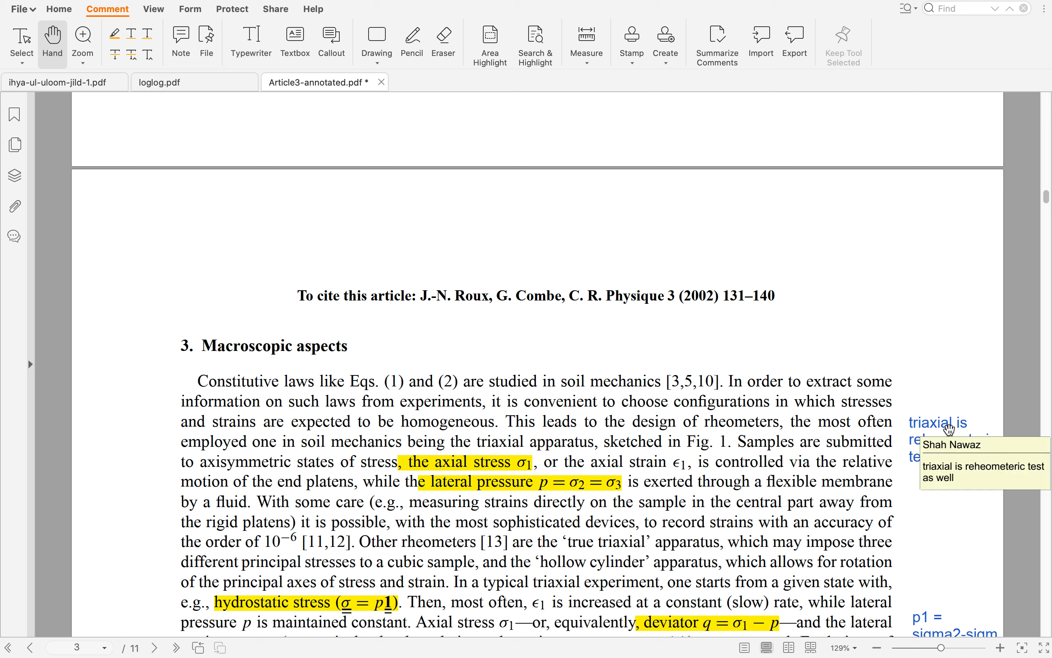
mouse_move(944, 430)
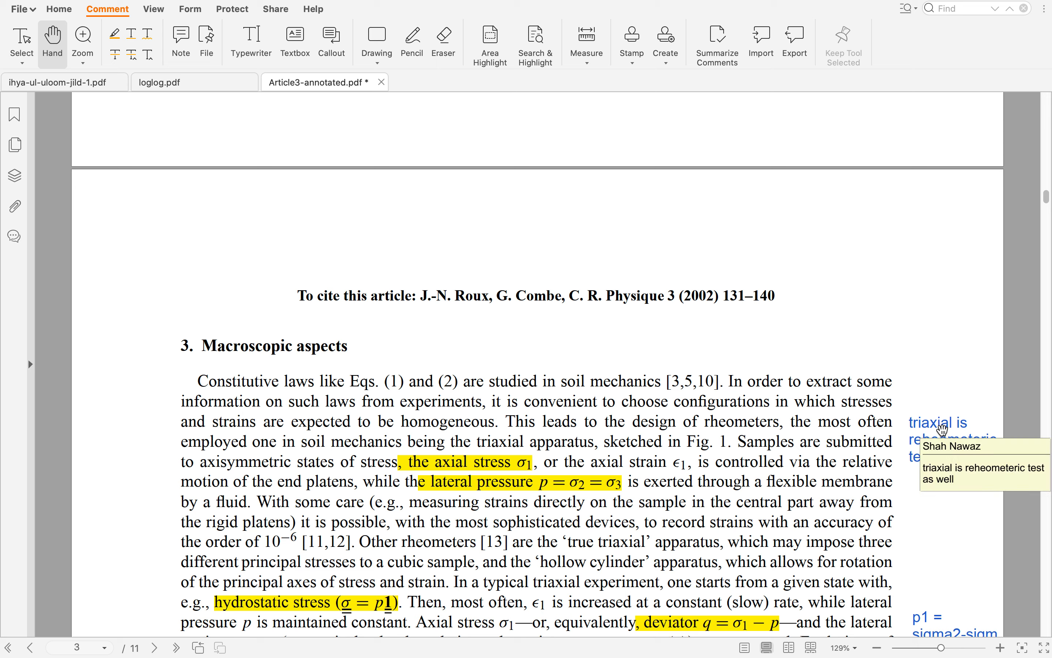
mouse_move(698, 655)
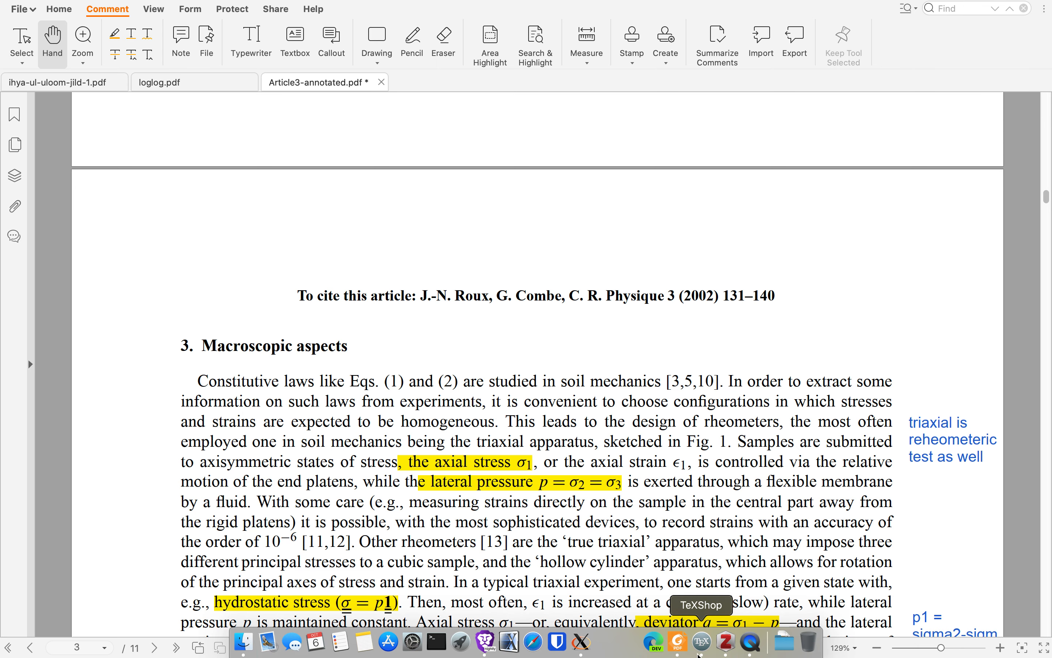
Step: Compare the start of the Extracted Annotations note in Zotero with the blue margin comment in Foxit Reader
click(726, 642)
scroll(857, 325, up, 10)
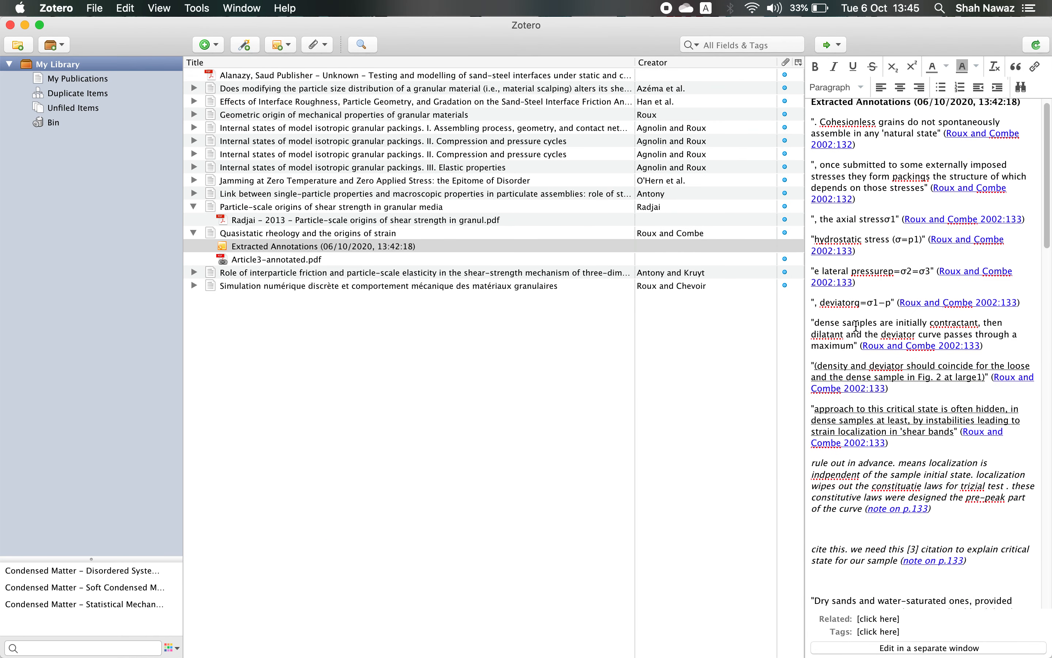
mouse_move(737, 653)
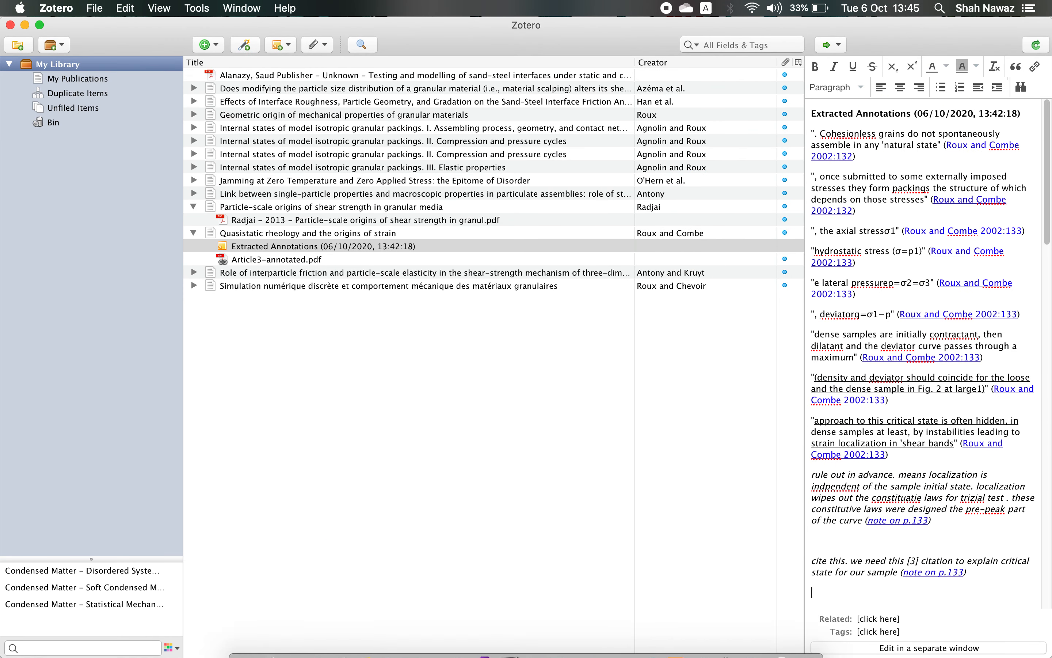
click(678, 642)
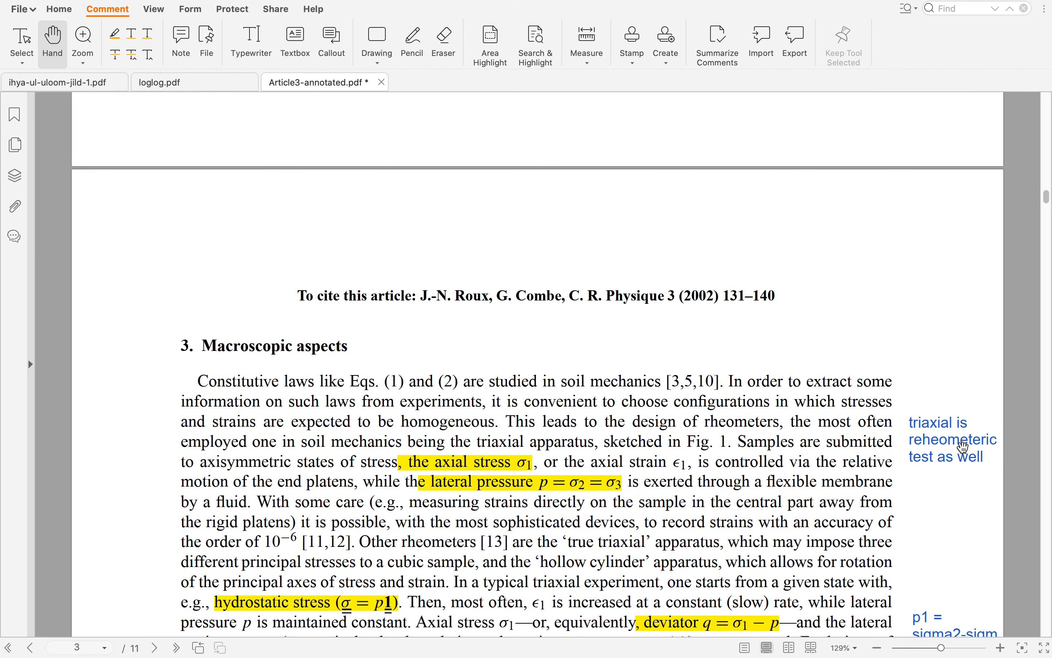
mouse_move(699, 653)
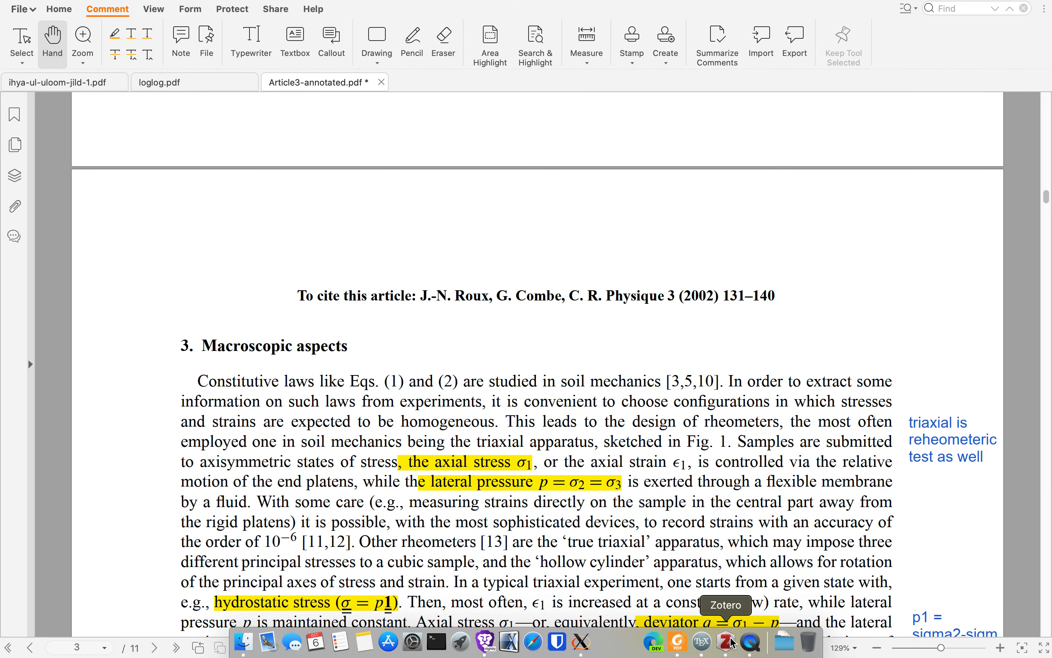
Step: Return to Zotero, review the extracted annotations through the page 134 quotations, and select the Article3-annotated.pdf attachment
click(733, 646)
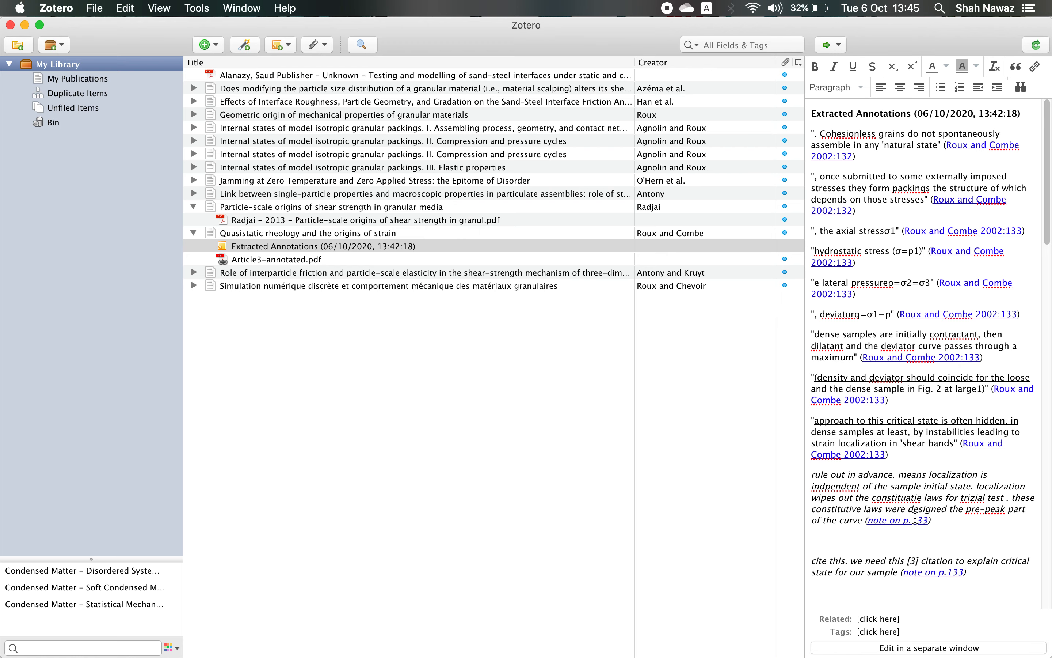
scroll(915, 518, down, 2)
scroll(915, 518, down, 8)
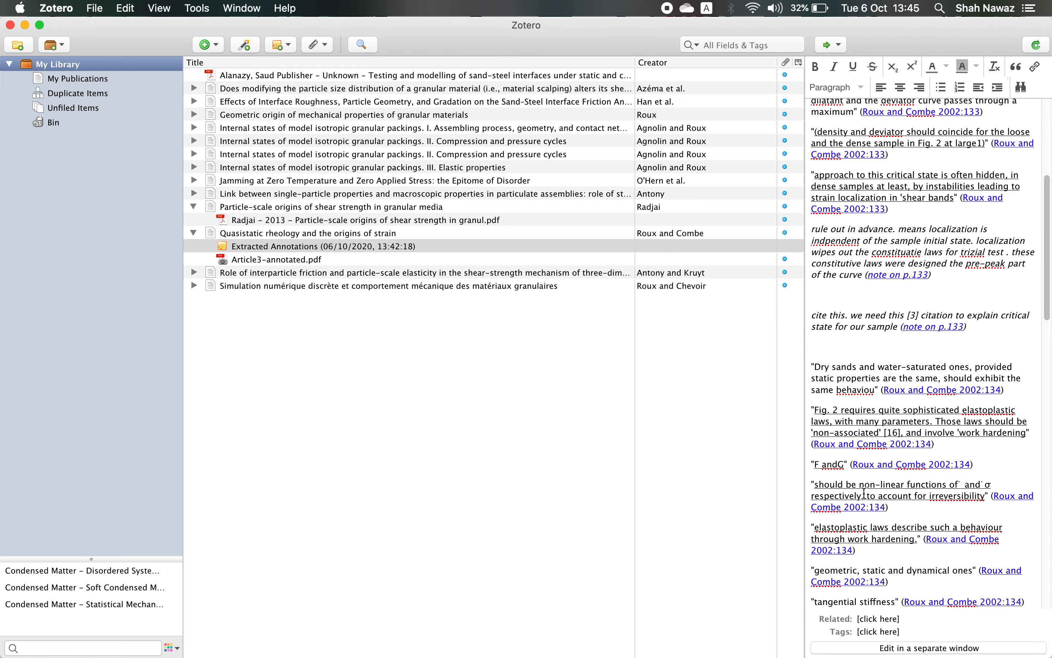
scroll(864, 494, down, 10)
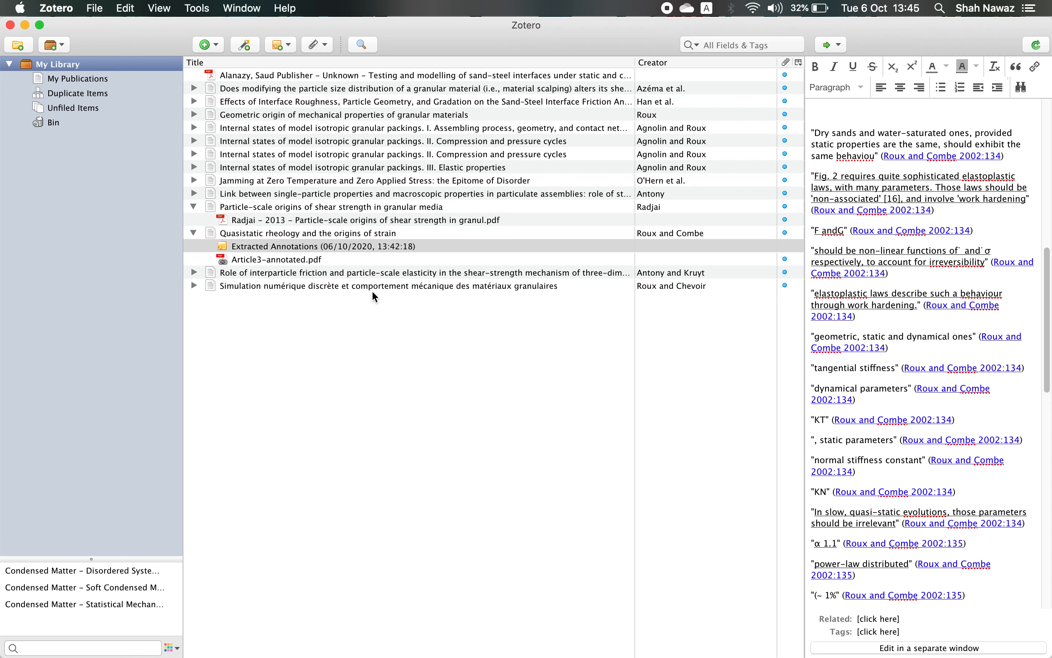
click(309, 258)
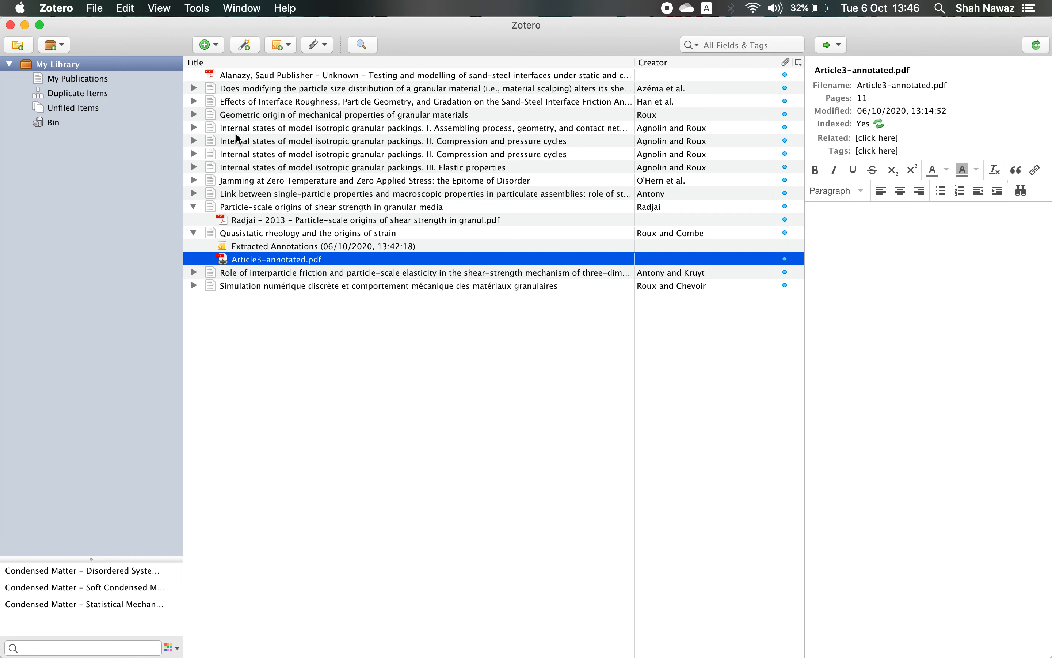
Step: Switch to Finder, look through the PDF files and folders stored in OneDrive, and return to Zotero
click(246, 639)
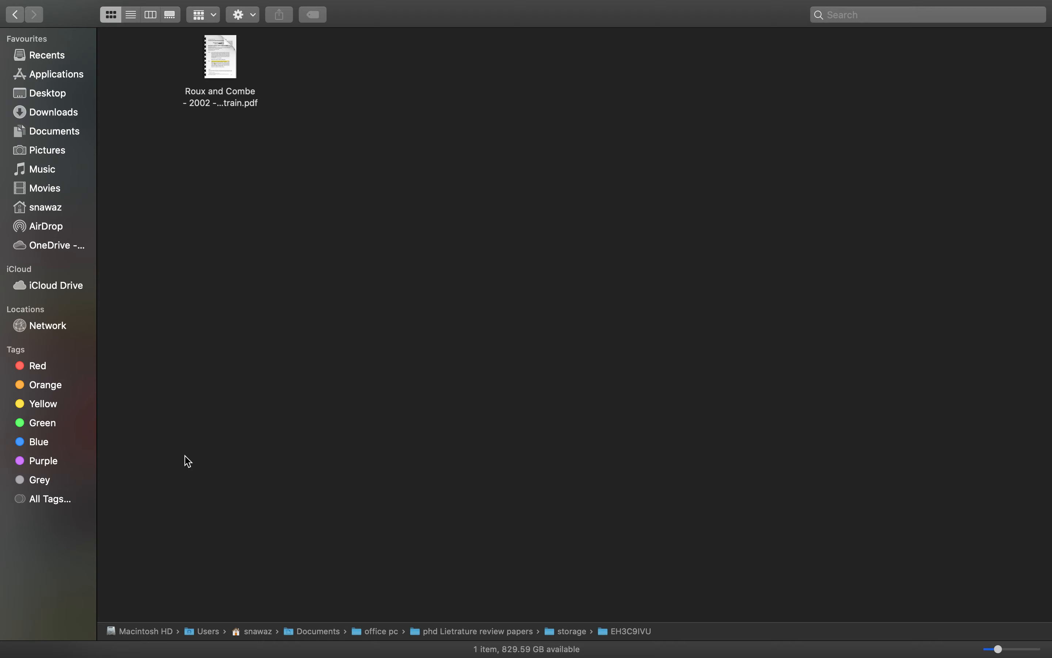
click(55, 245)
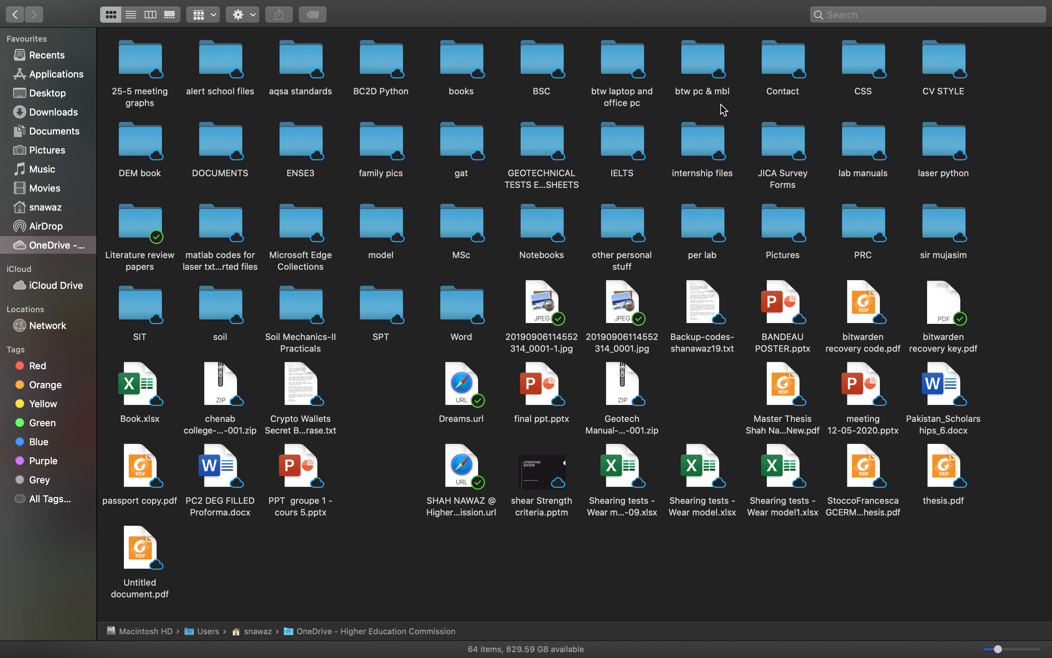
click(55, 191)
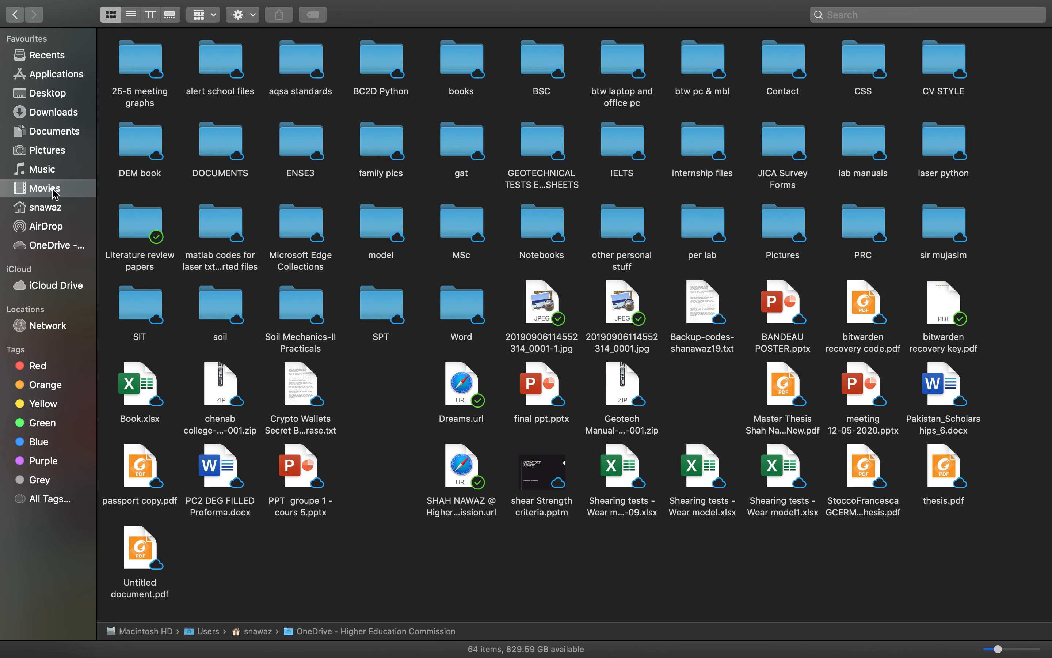
mouse_move(557, 655)
click(722, 649)
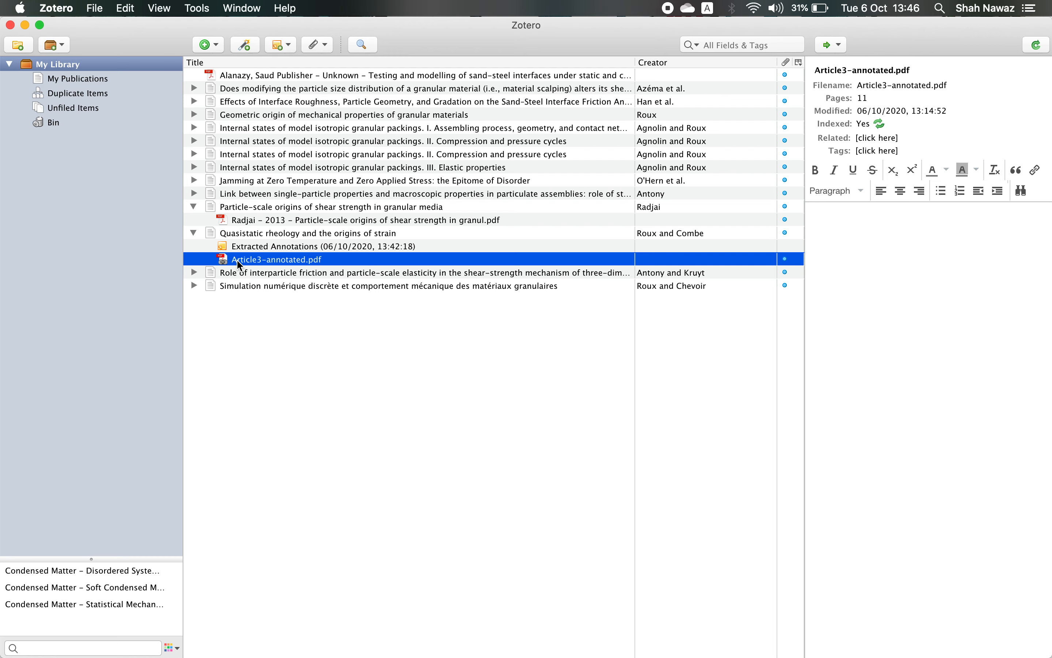
Step: Start adding a linked file from the Literature review papers folder in OneDrive, and cancel the file selection
click(216, 46)
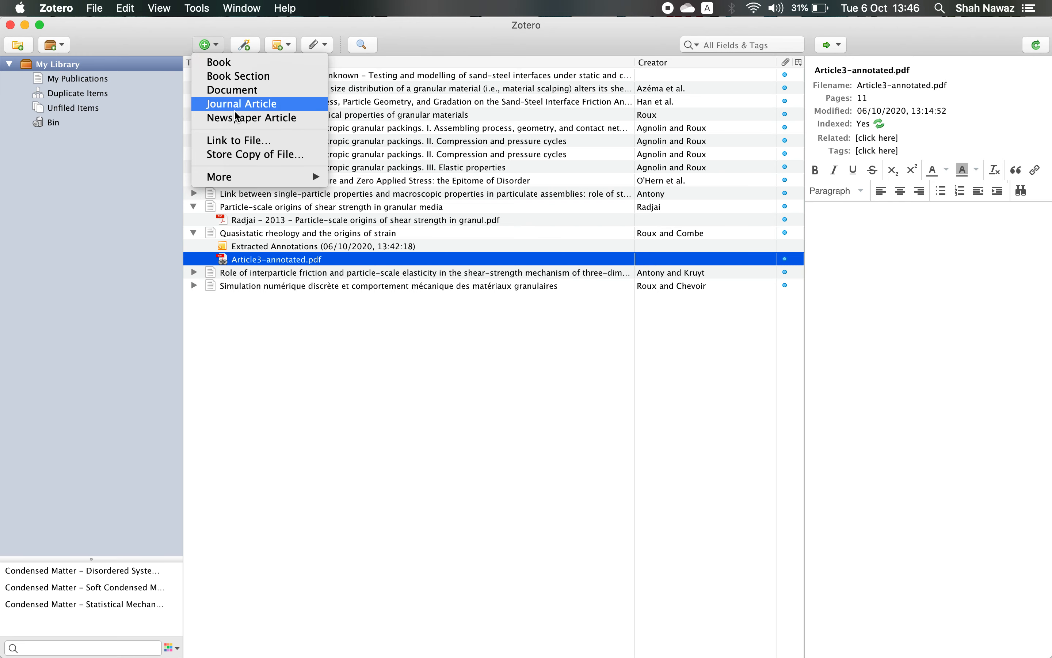
click(241, 141)
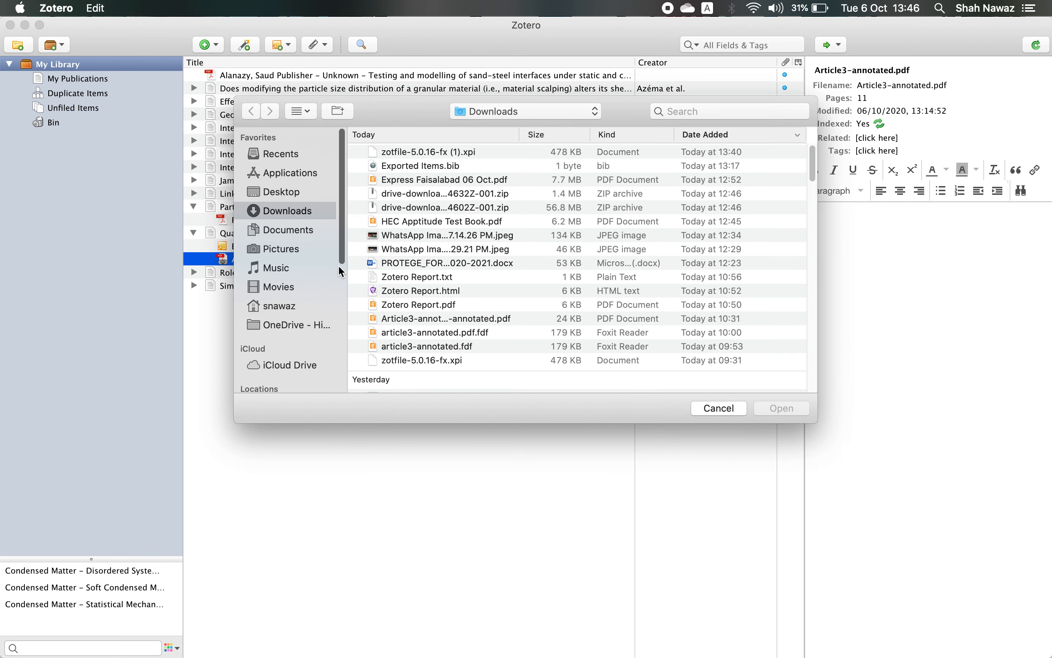
click(291, 323)
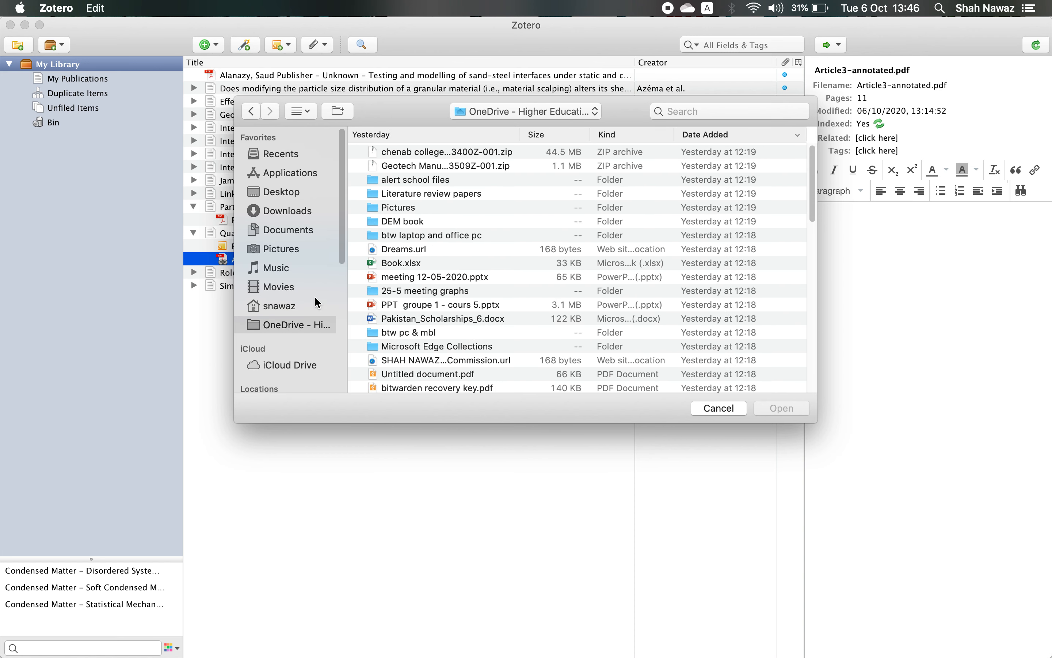
click(425, 197)
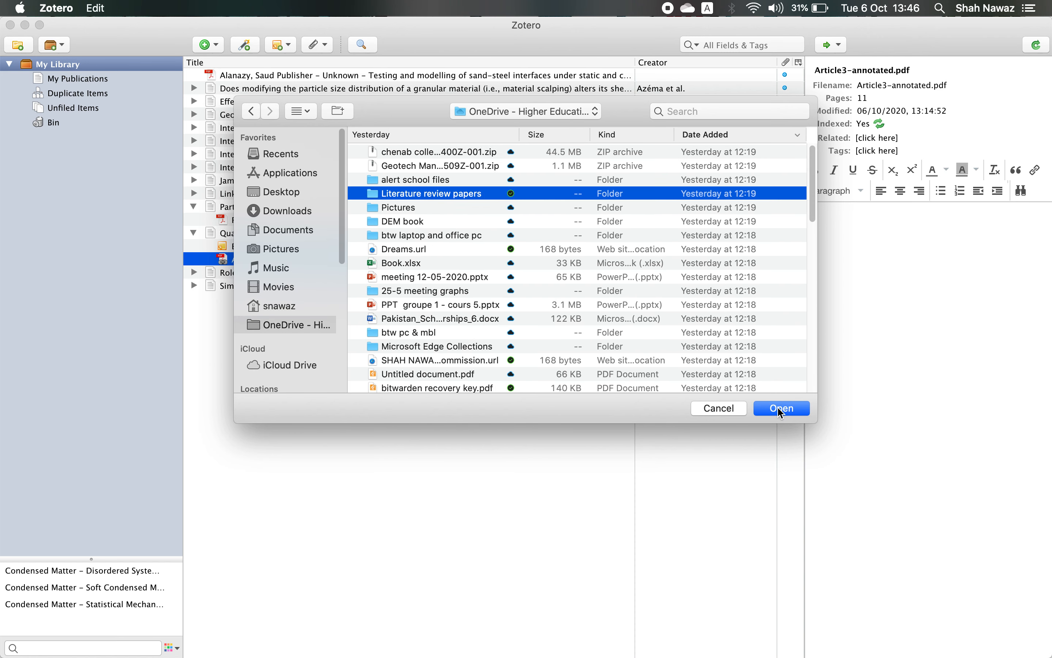
click(714, 409)
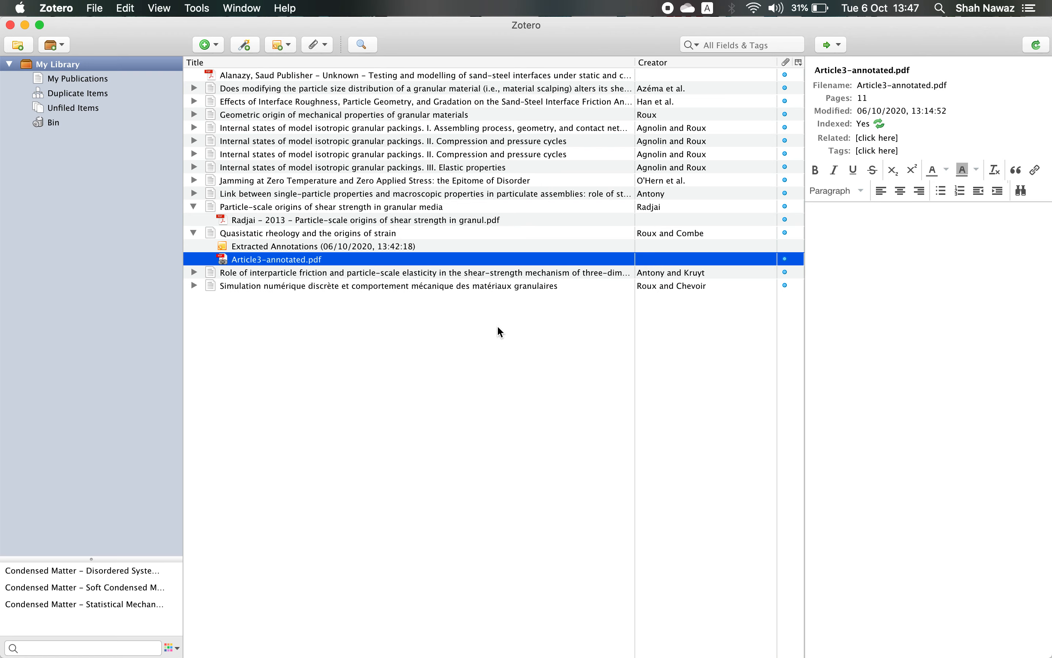
Step: Review the Extracted Annotations note through the page 137 quotations and go back to its beginning
click(299, 247)
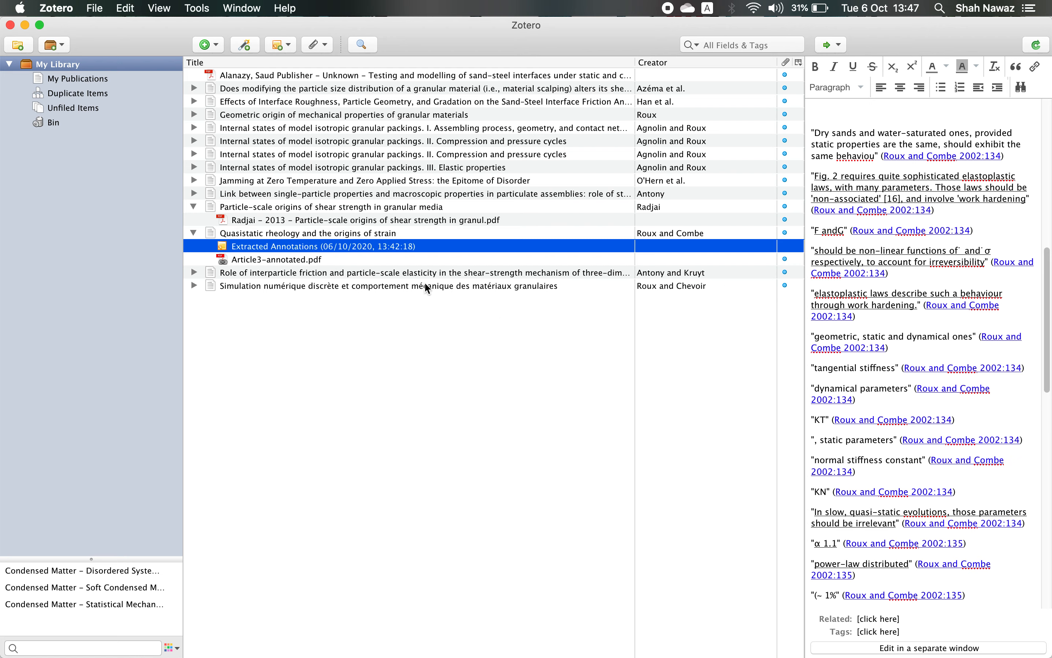
click(862, 144)
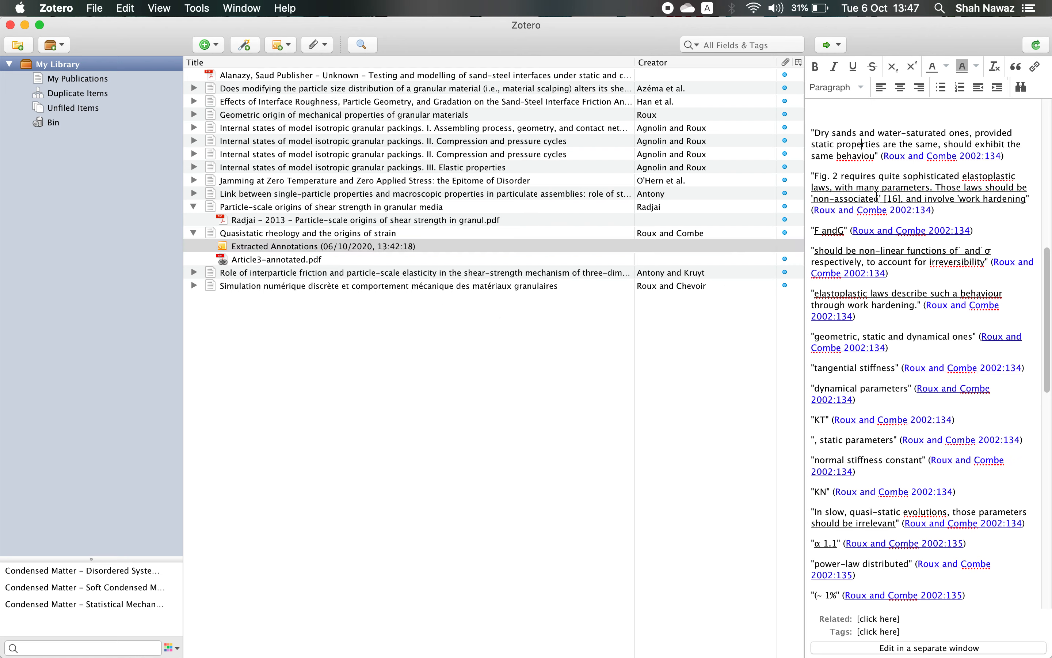
scroll(885, 377, down, 15)
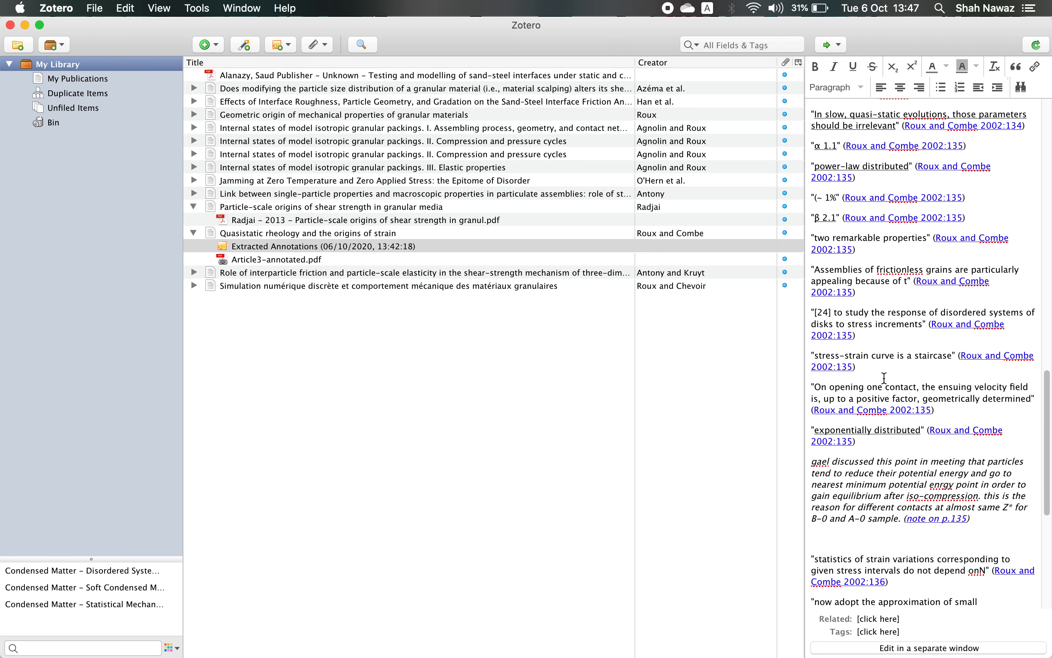
click(873, 428)
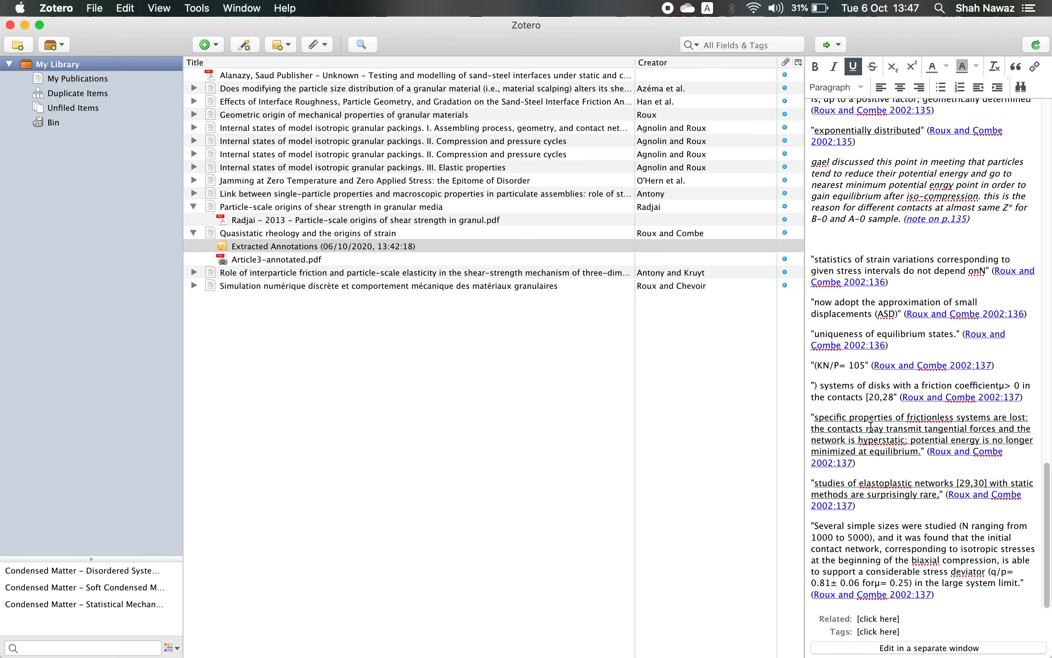
scroll(861, 378, up, 15)
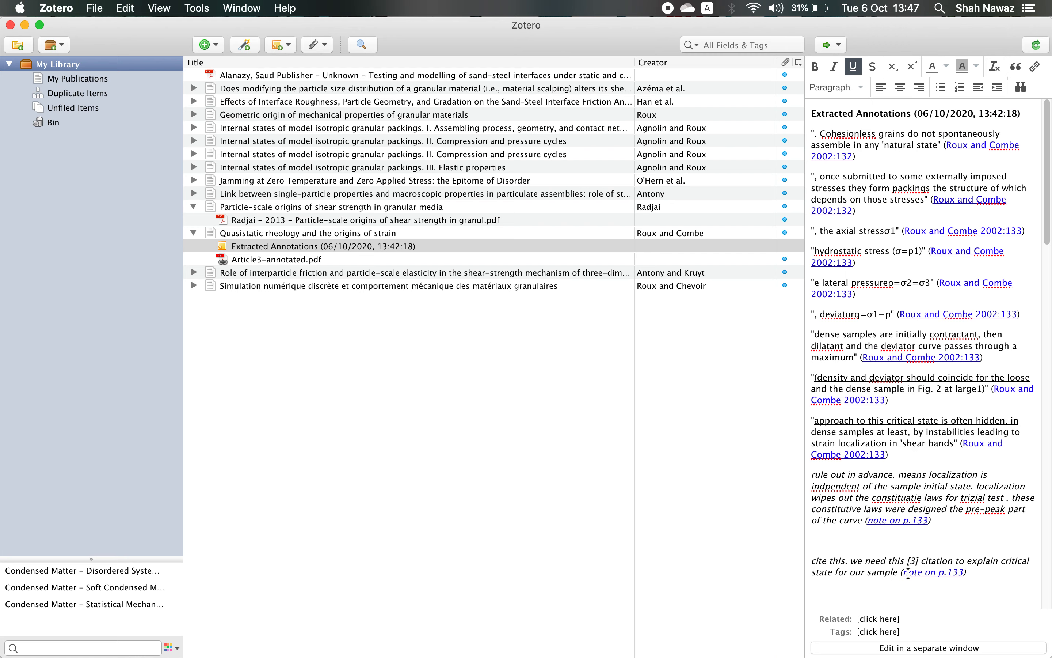
Step: Open the Extracted Annotations note in a separate window and copy its entire text
click(885, 648)
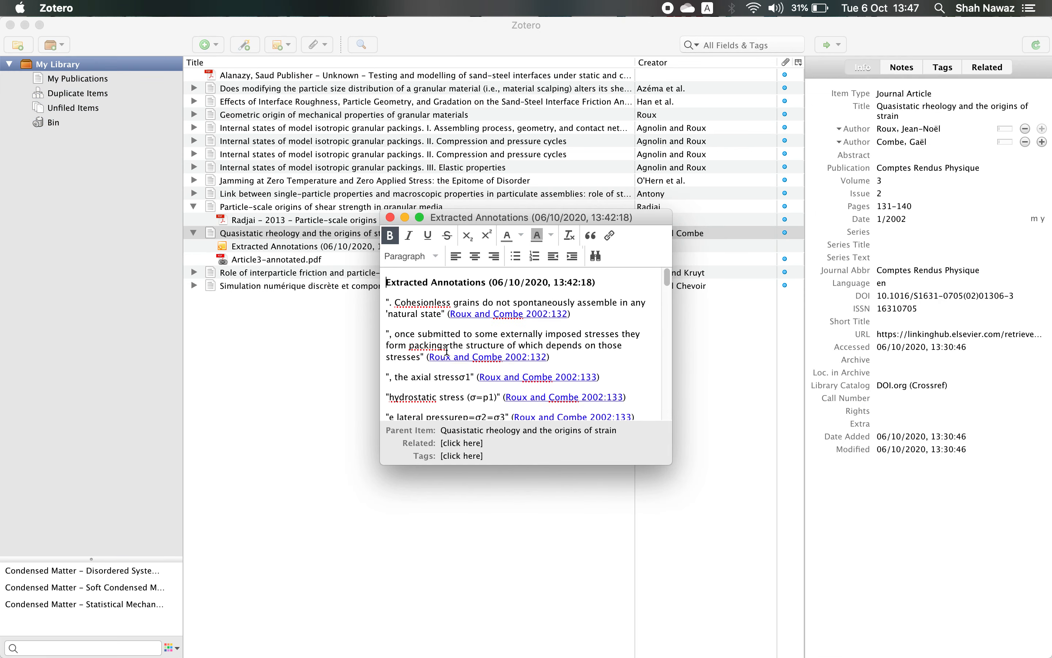
scroll(446, 349, down, 15)
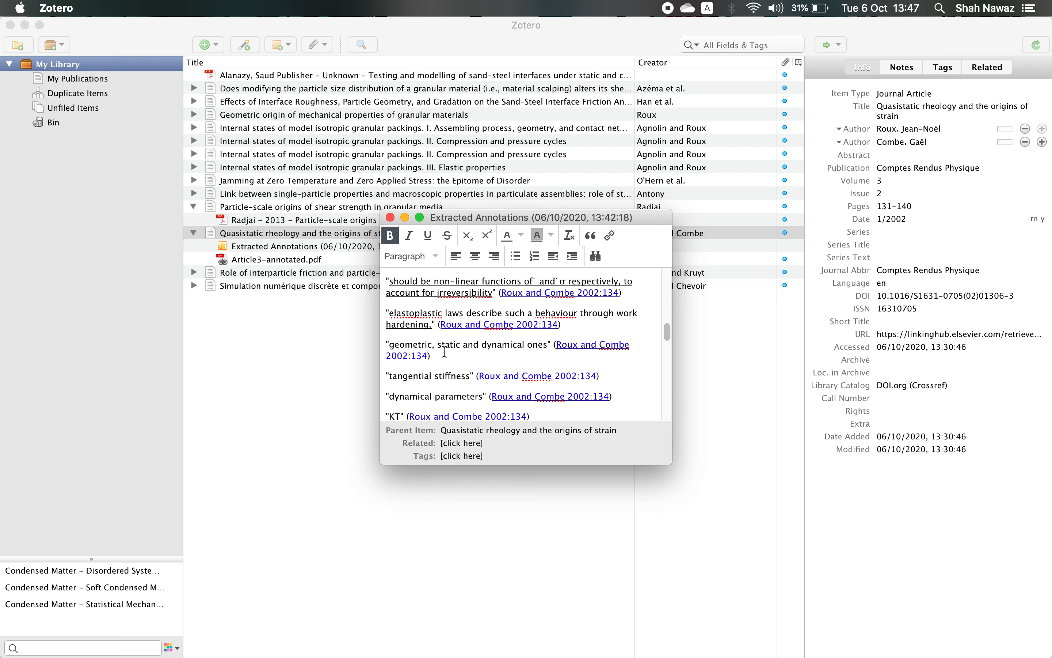
scroll(445, 352, up, 8)
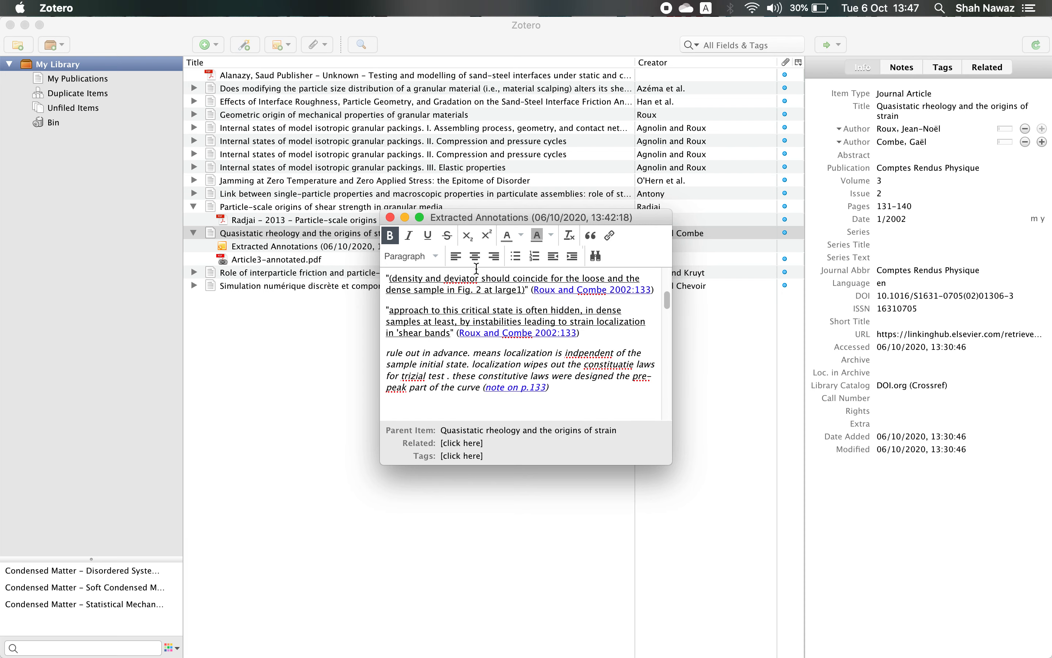
click(403, 289)
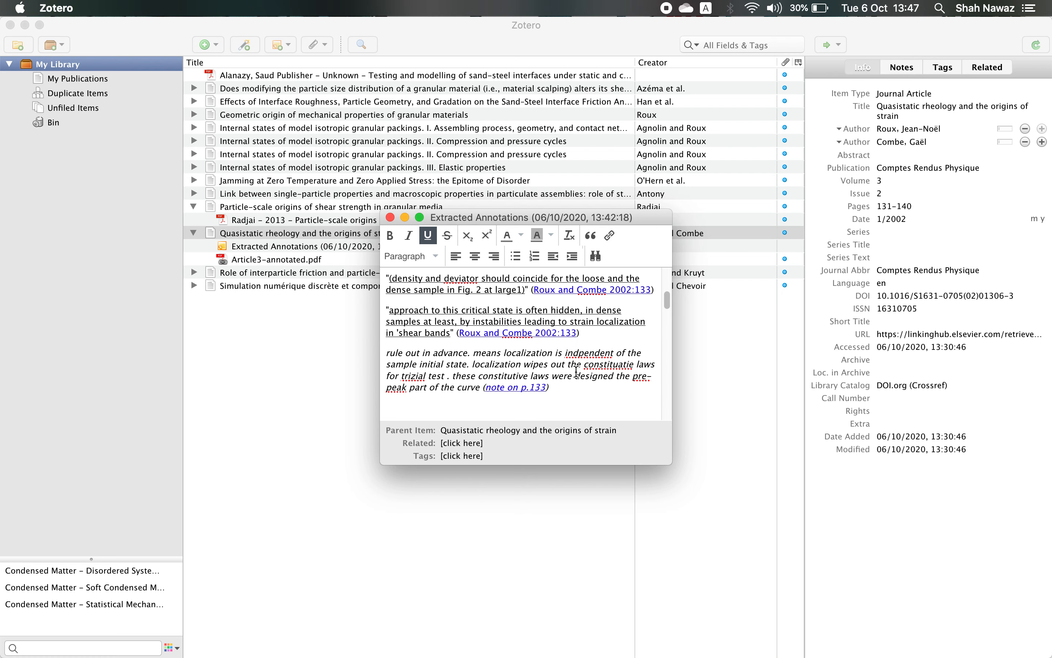
key(cmd+a)
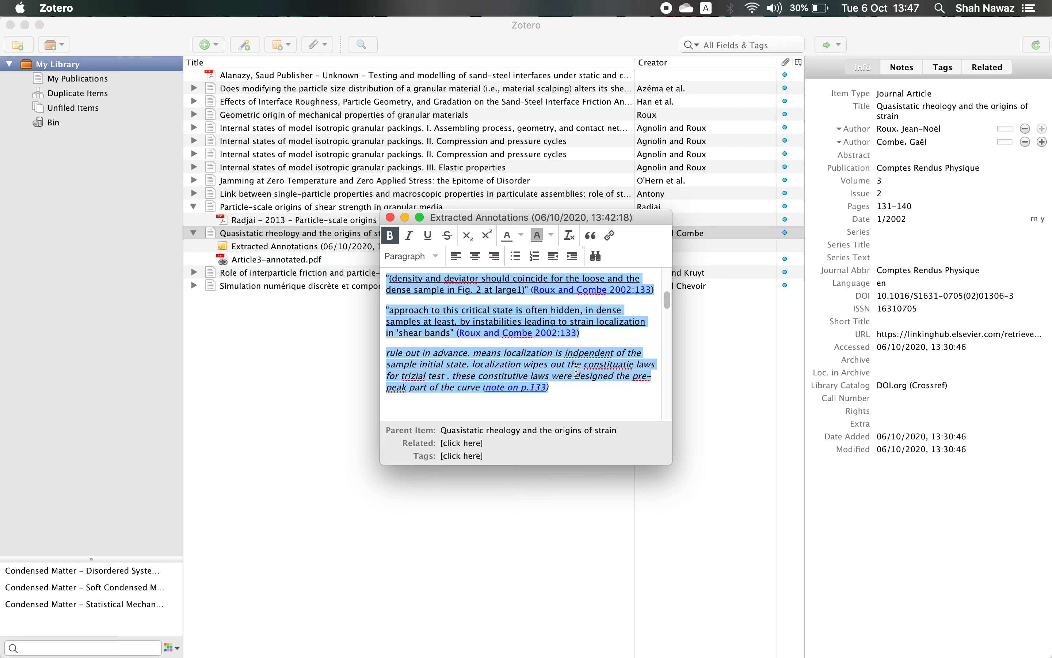
Step: Switch to the Papers notebook in OneNote in the browser and add a new page to the Zotero instructions section
mouse_move(561, 651)
click(486, 641)
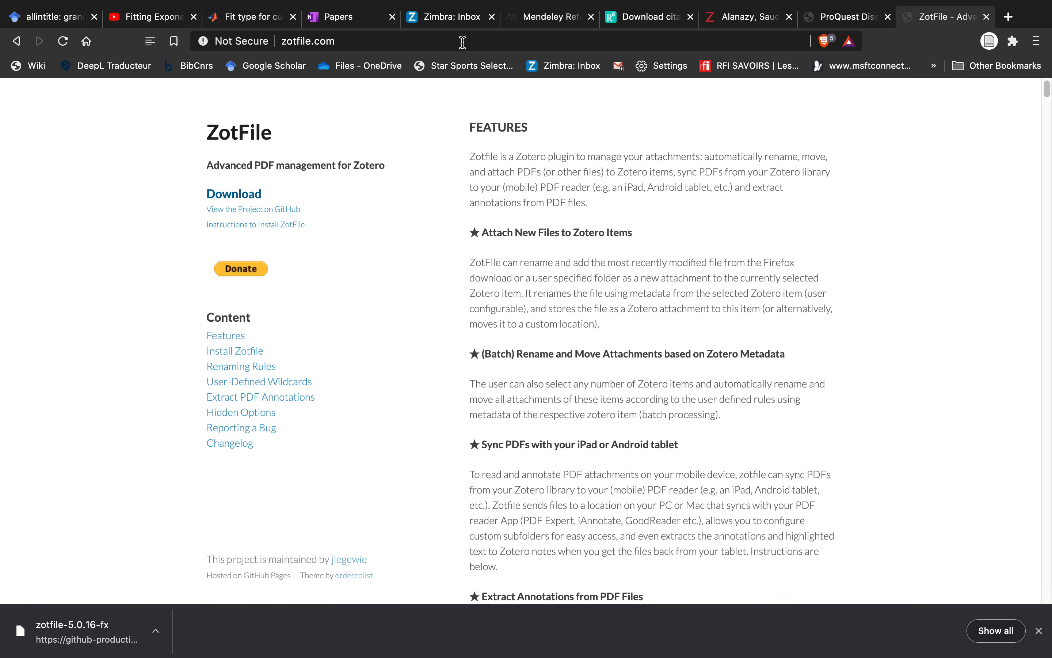
click(342, 17)
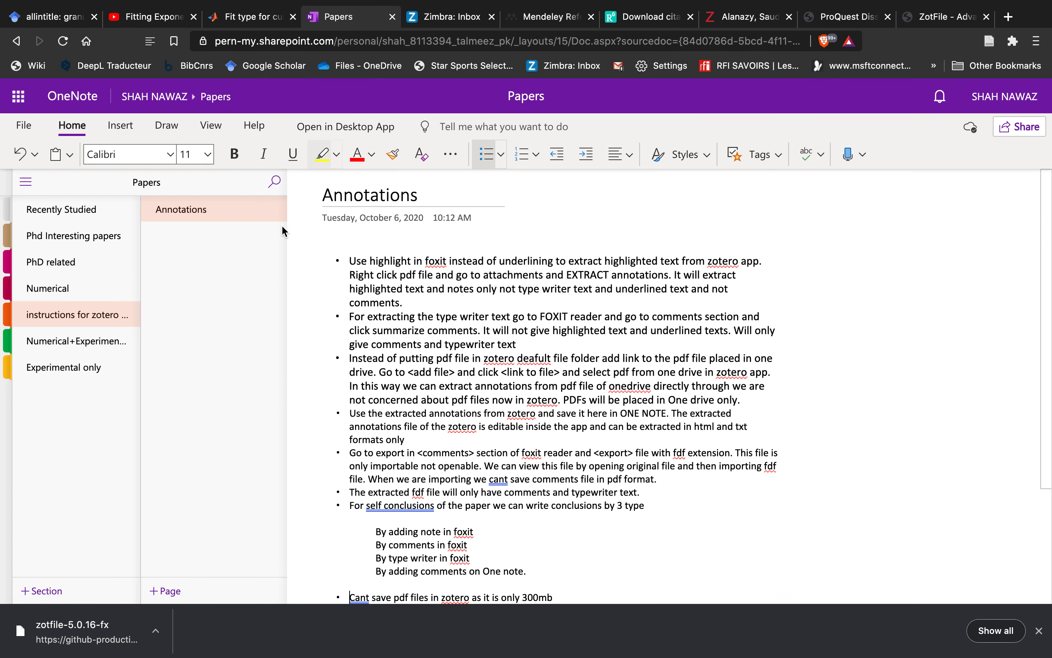
click(180, 588)
Step: Paste the copied annotations into the body of the new untitled page and dismiss the browser's download bar
click(362, 259)
right_click(355, 282)
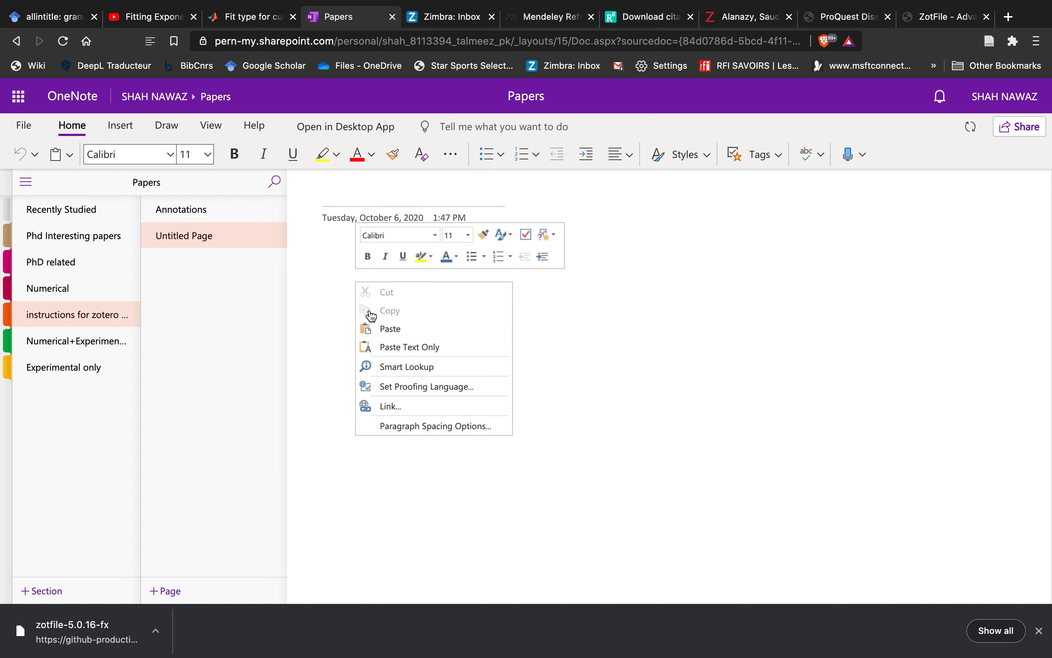
click(381, 334)
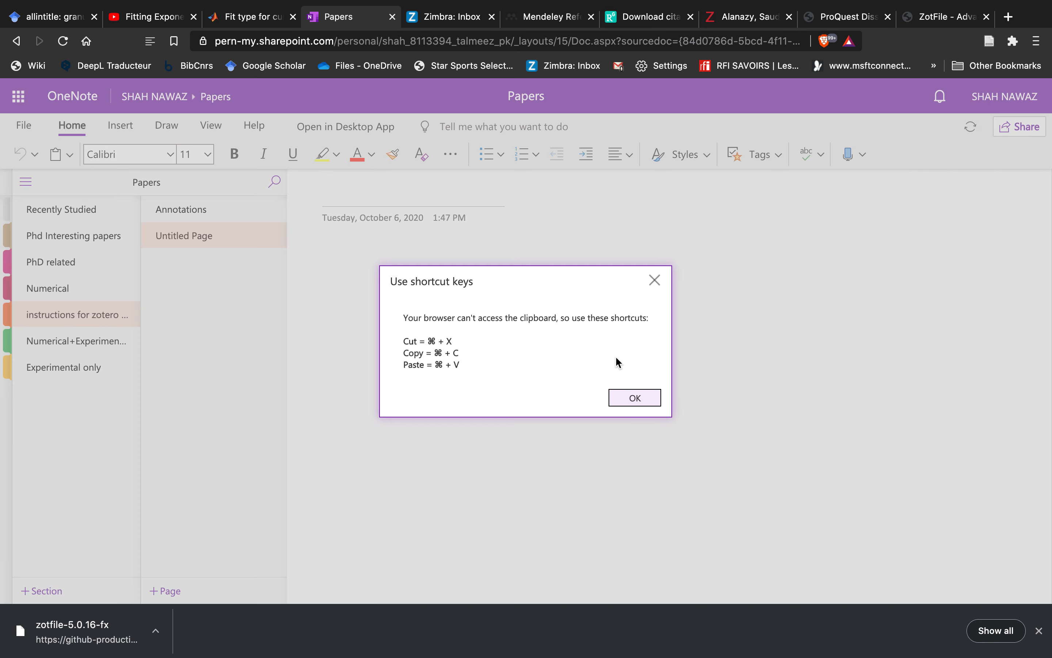
click(631, 397)
key(super+v)
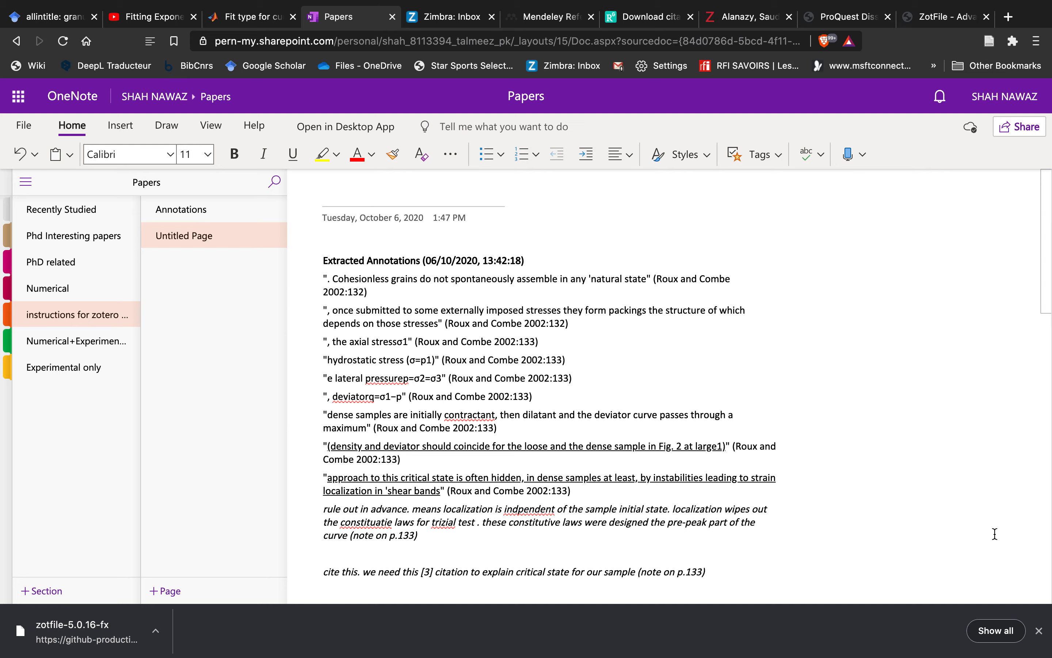
click(1039, 630)
Step: Return to Zotero and close the separate Extracted Annotations note window
mouse_move(784, 651)
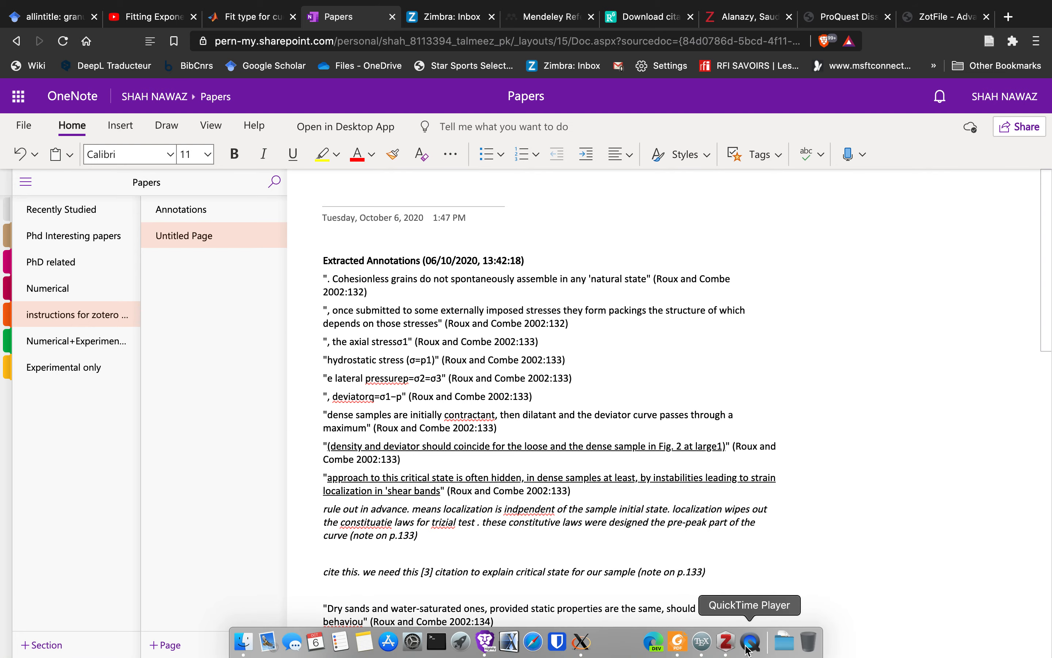
click(725, 641)
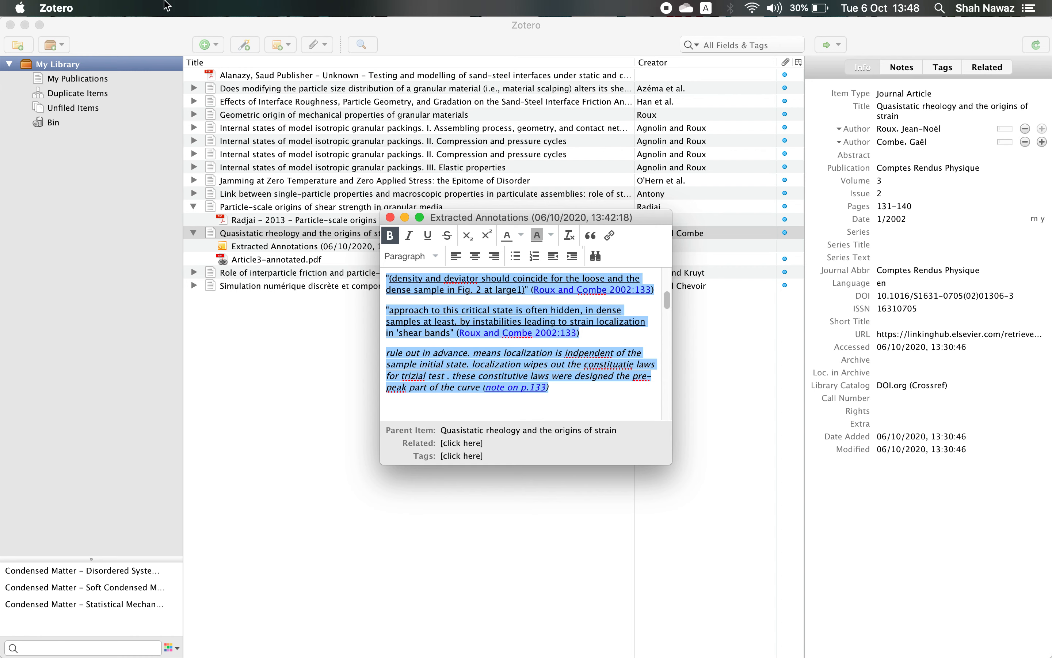
click(115, 24)
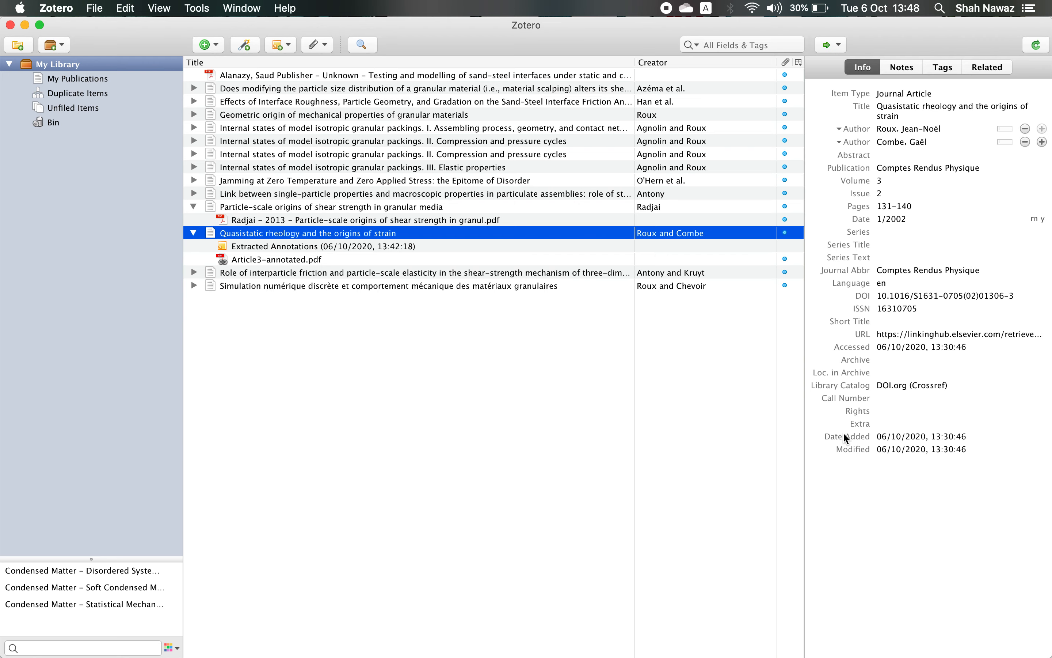
double_click(345, 246)
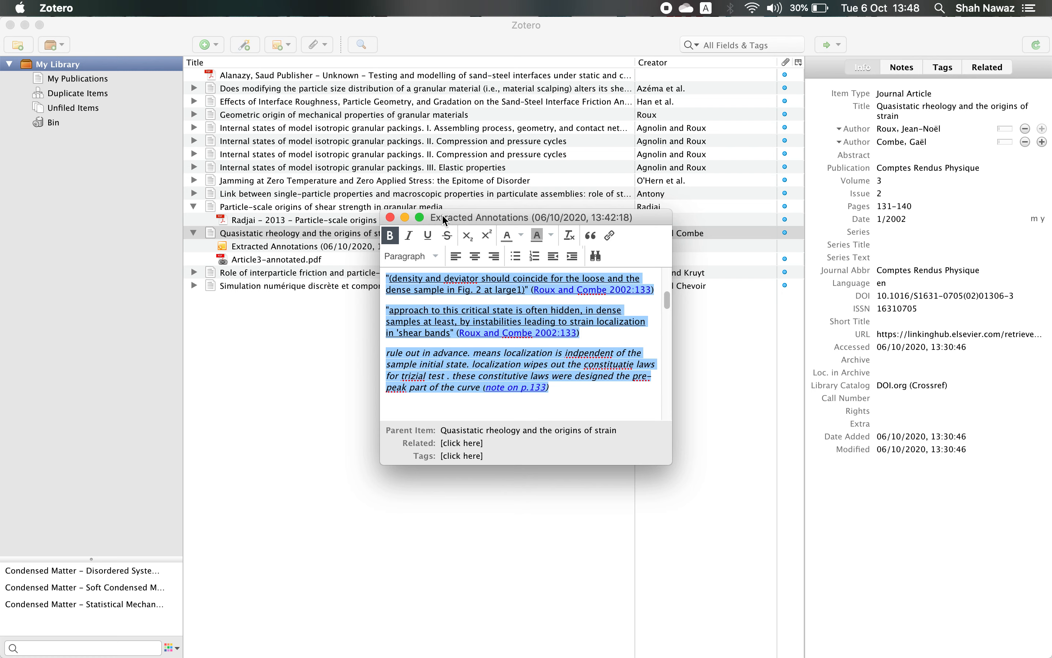
click(73, 10)
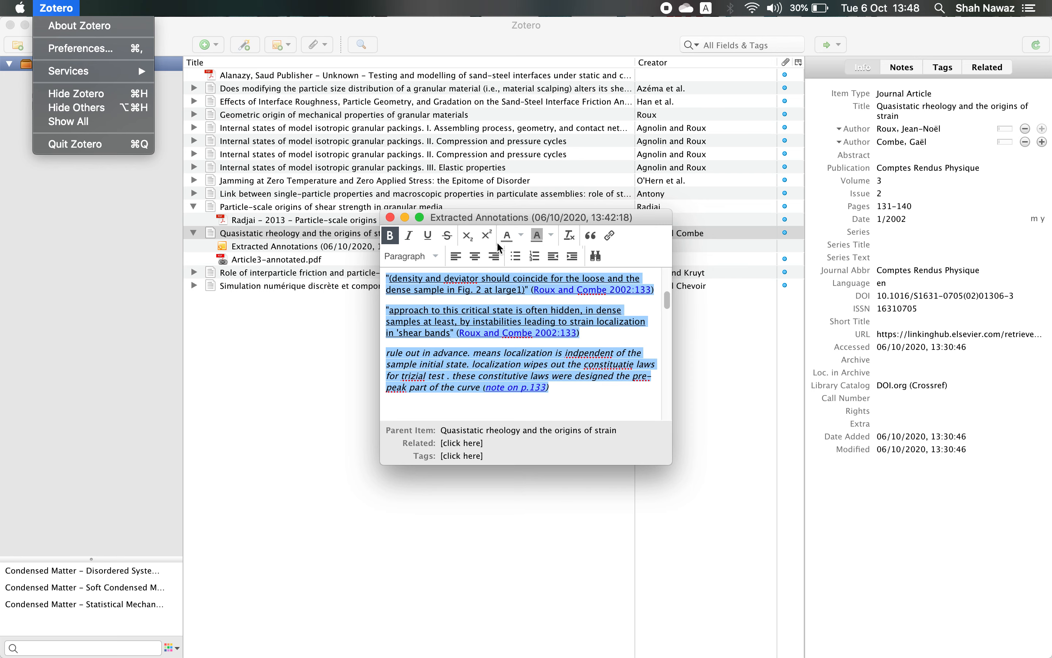
click(490, 217)
click(388, 218)
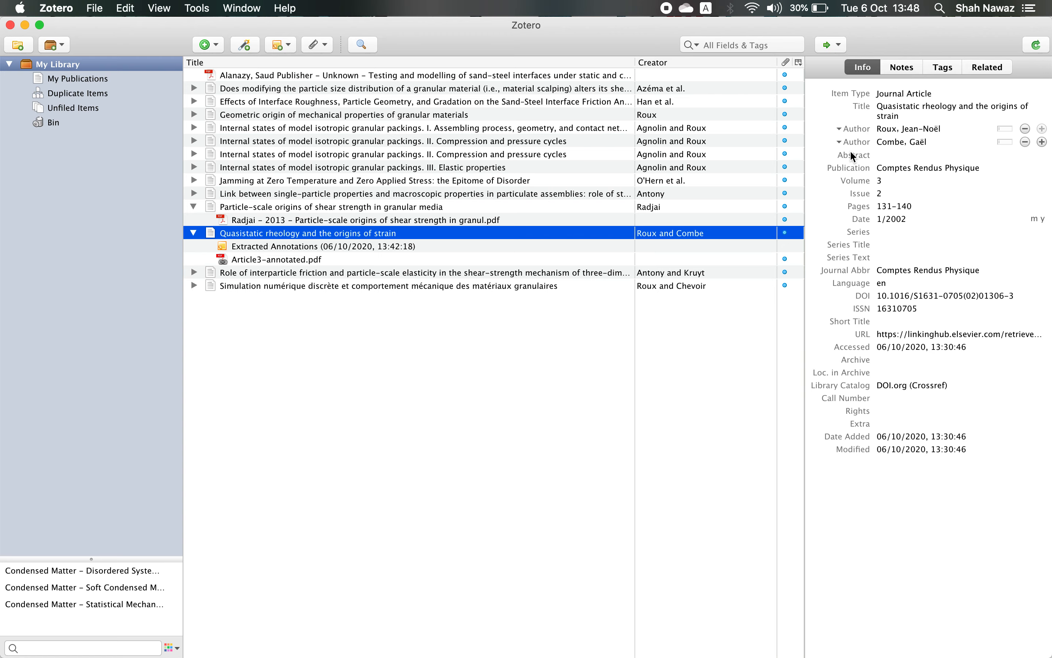
Step: Reopen the Extracted Annotations note in its own window and enlarge it to full screen
click(329, 245)
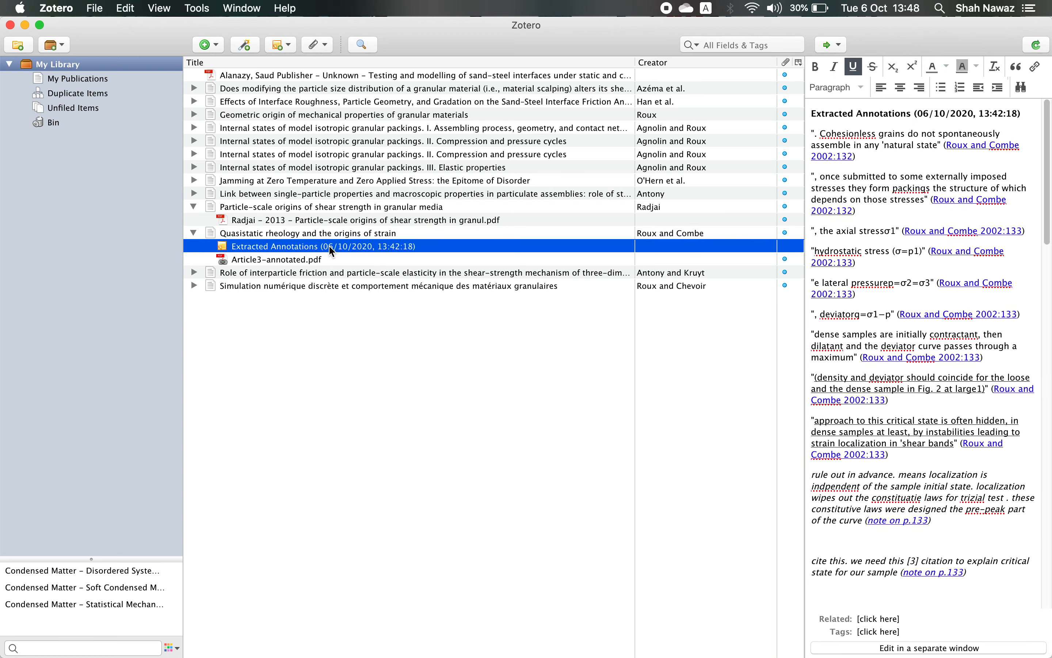
click(883, 647)
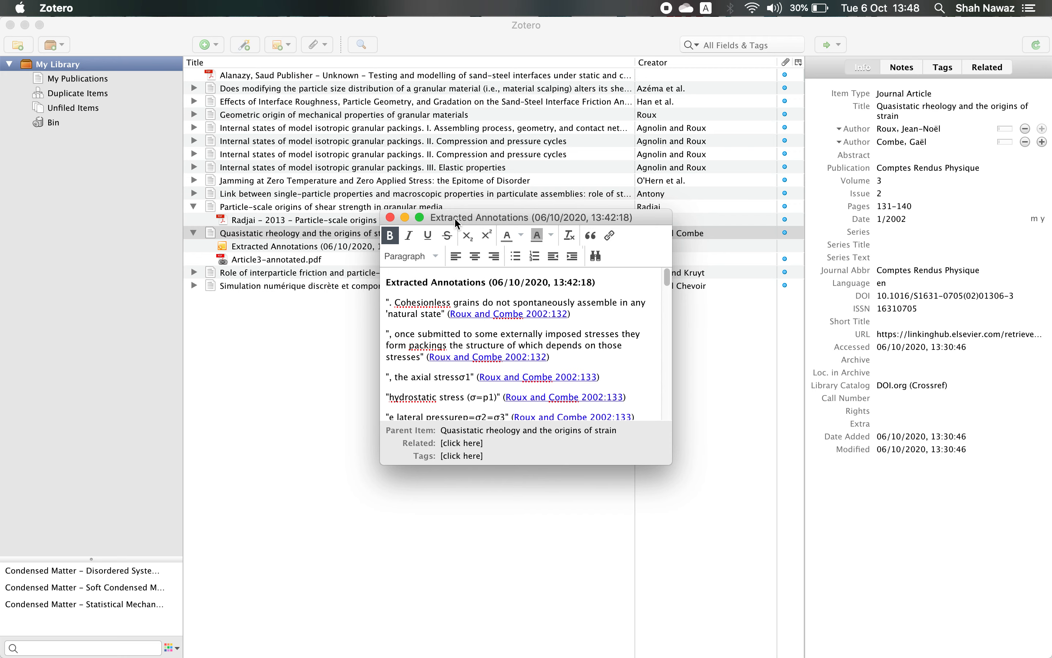
mouse_move(418, 221)
click(419, 217)
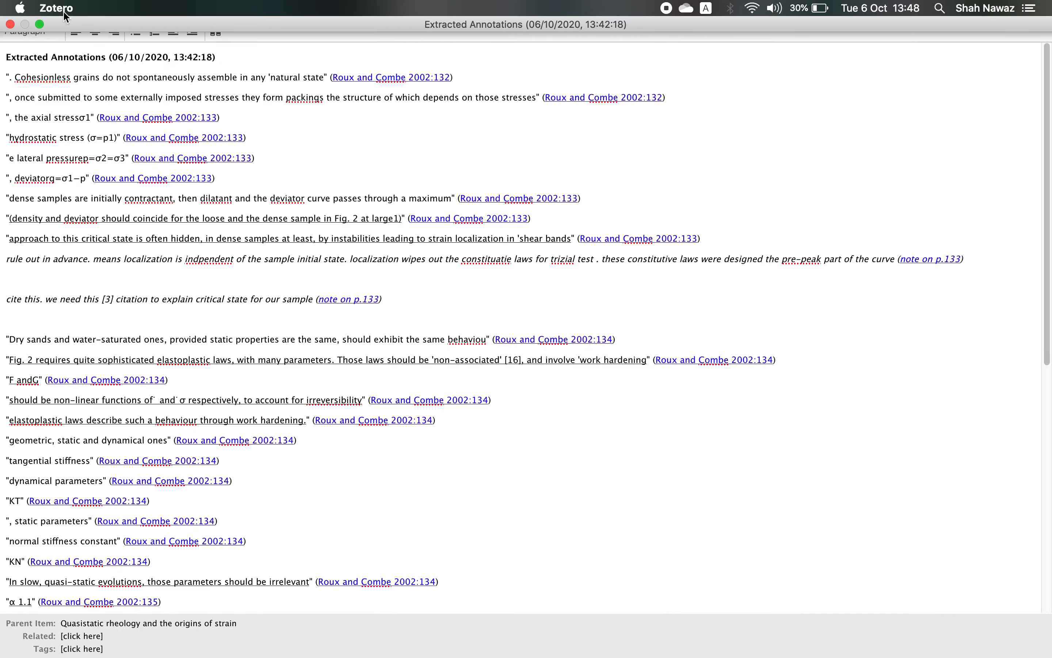
click(66, 11)
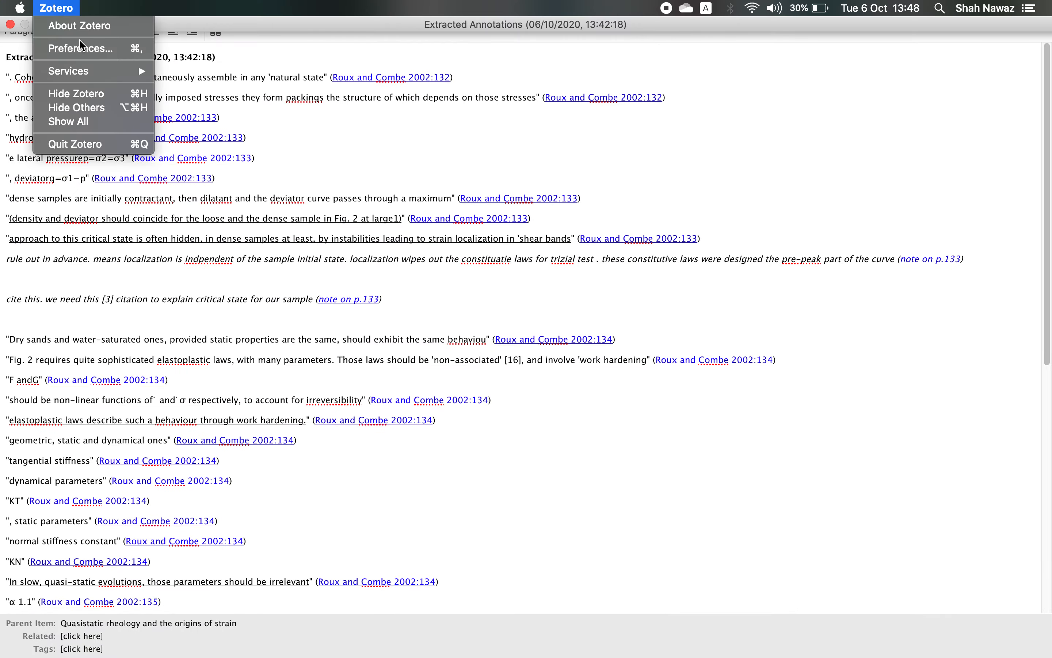
click(229, 78)
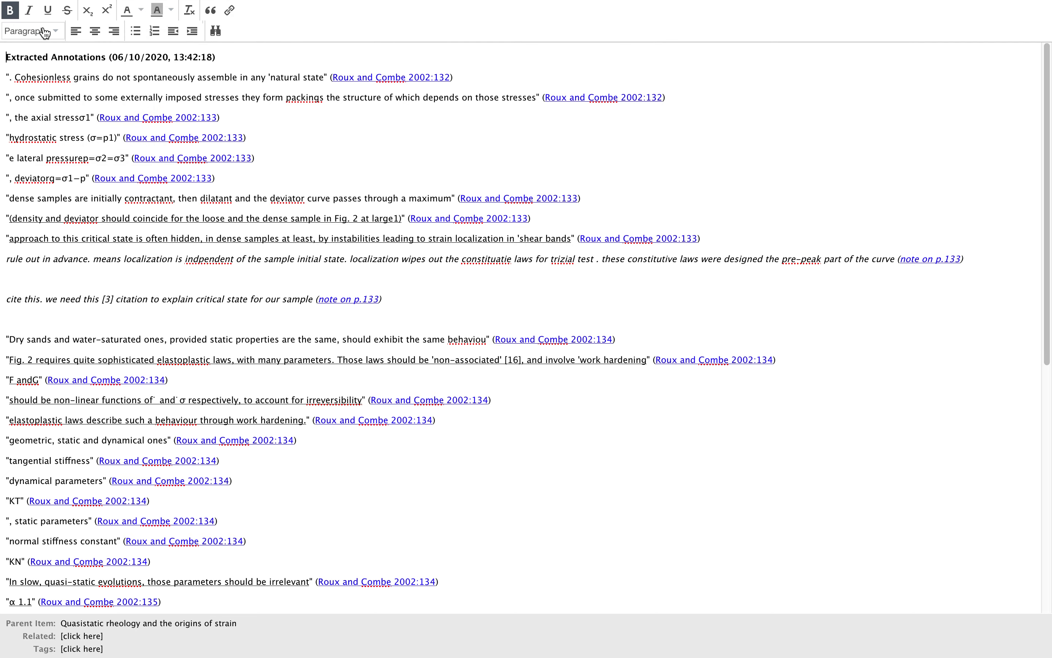
Step: Take the Extracted Annotations note out of full screen and close its separate window to return to the library list
click(40, 25)
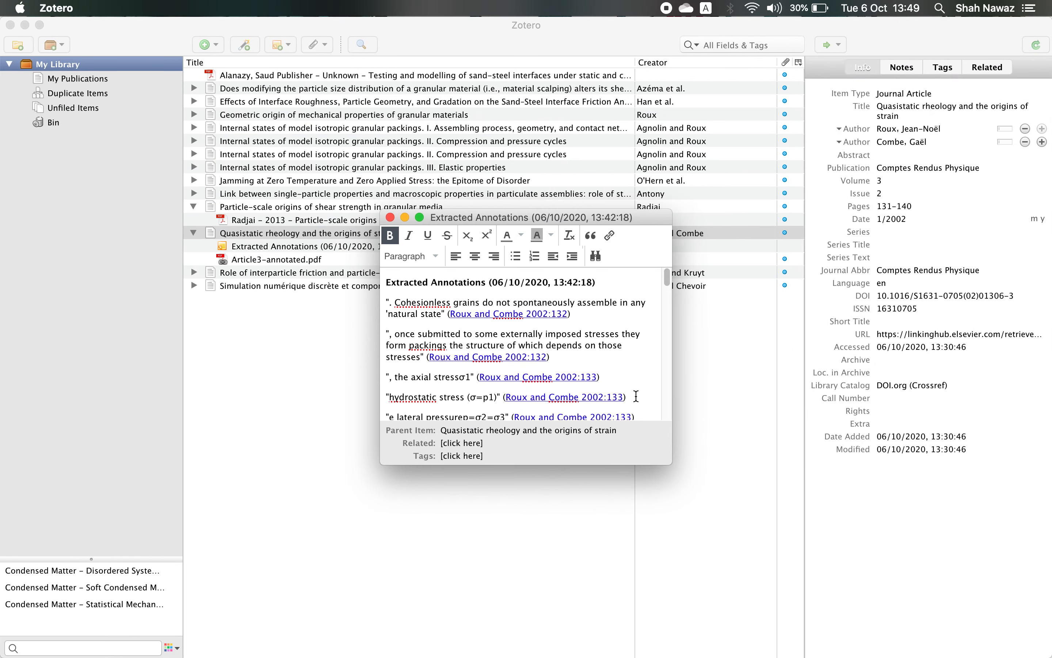
click(390, 217)
click(255, 260)
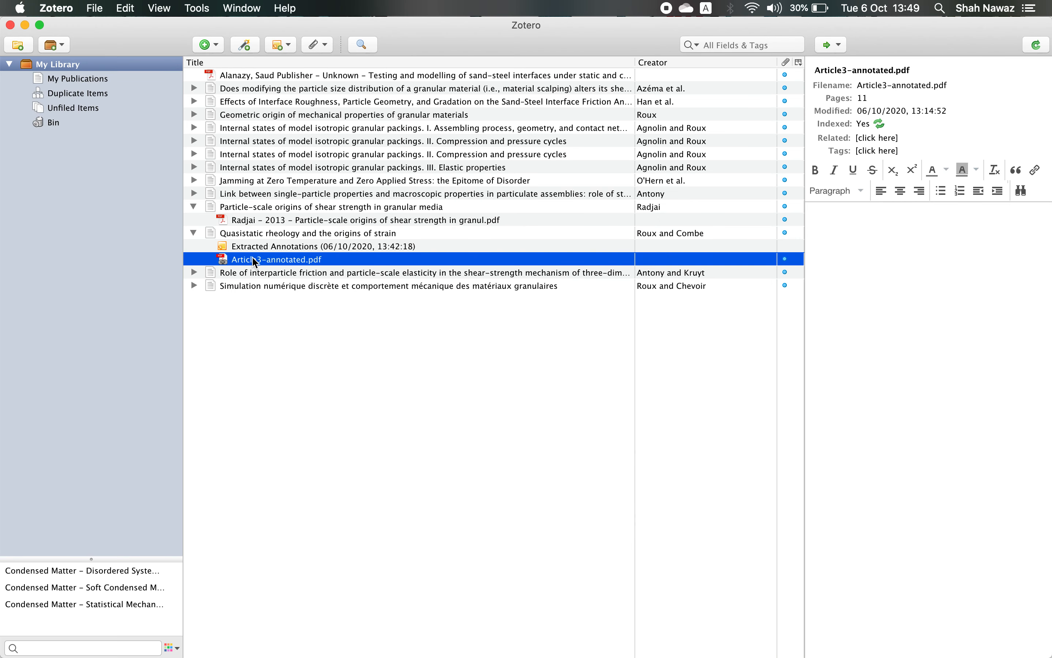
Step: Start exporting the Extracted Annotations note under "Quasistatic rheology and the origins of strain" in BibTeX format
click(263, 248)
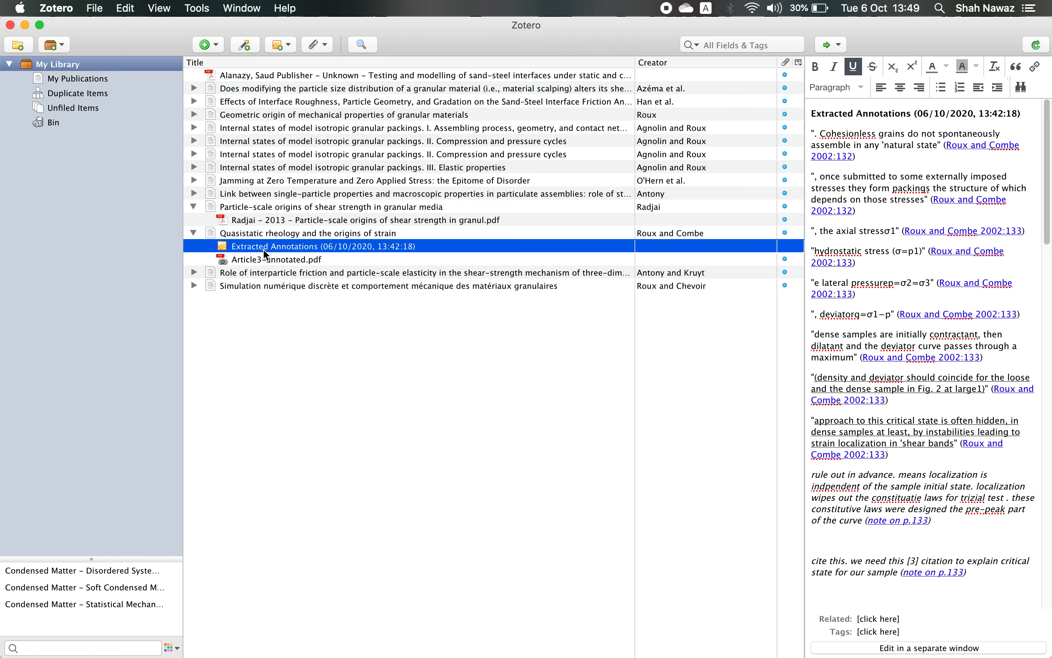
right_click(263, 248)
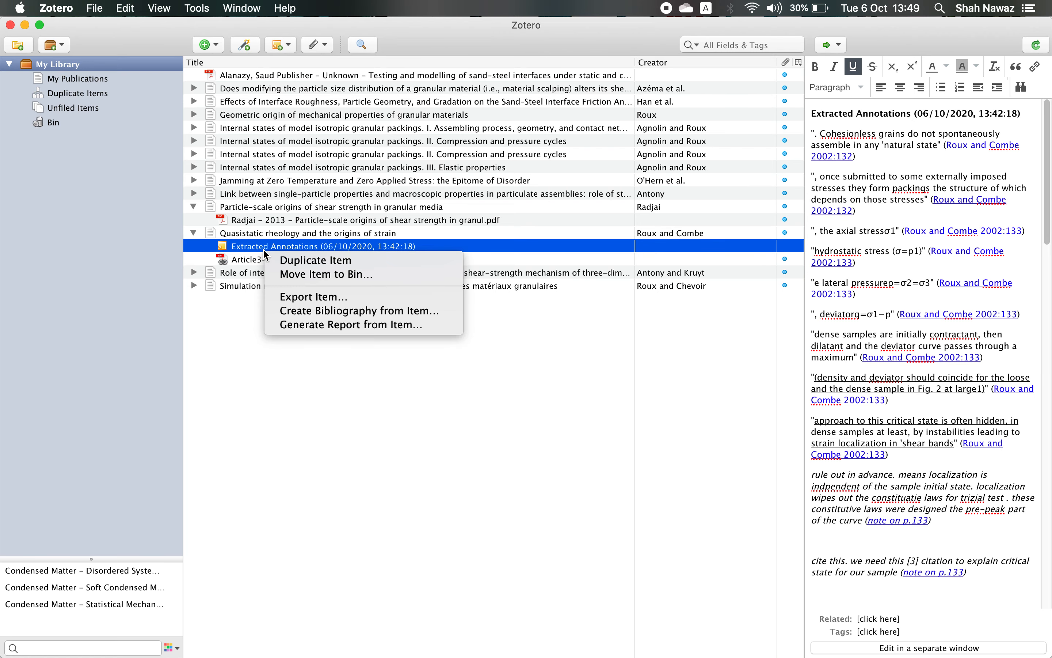
click(300, 297)
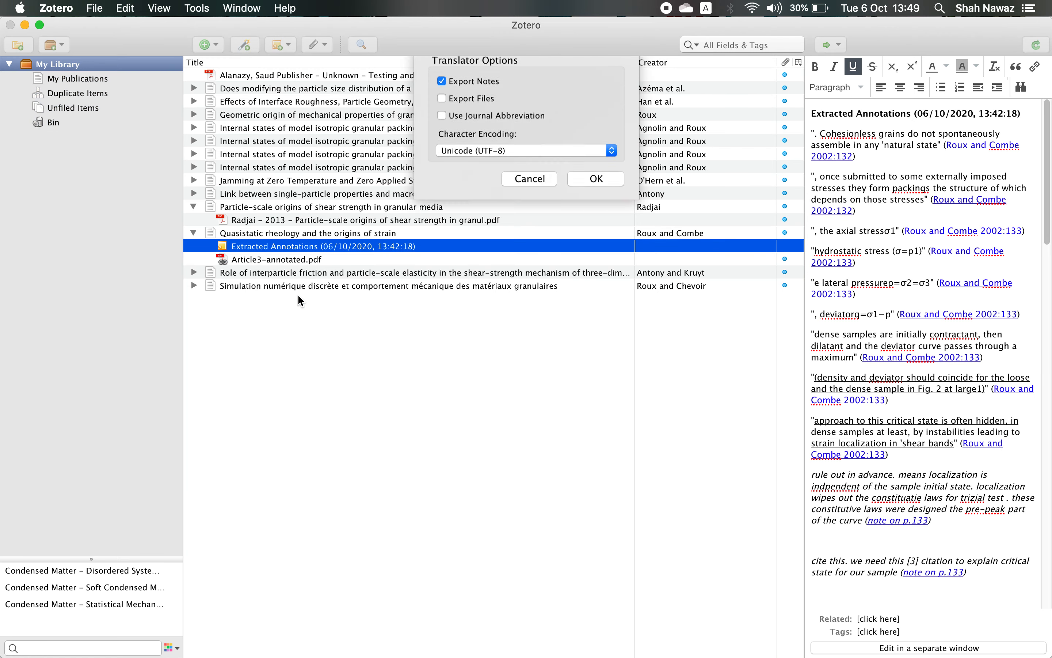
click(531, 80)
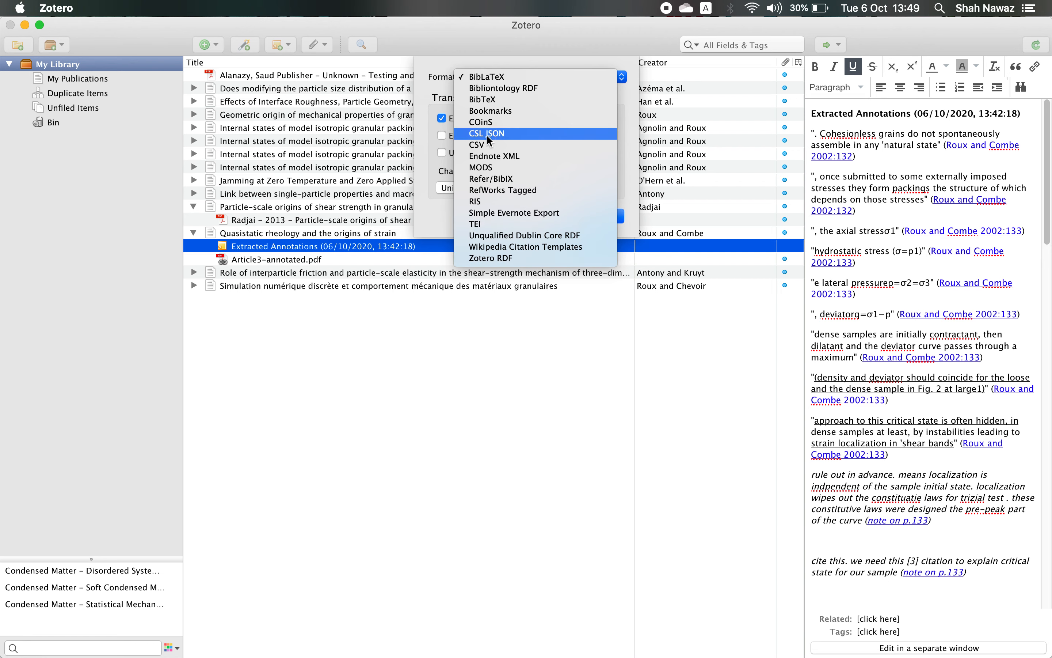
click(492, 102)
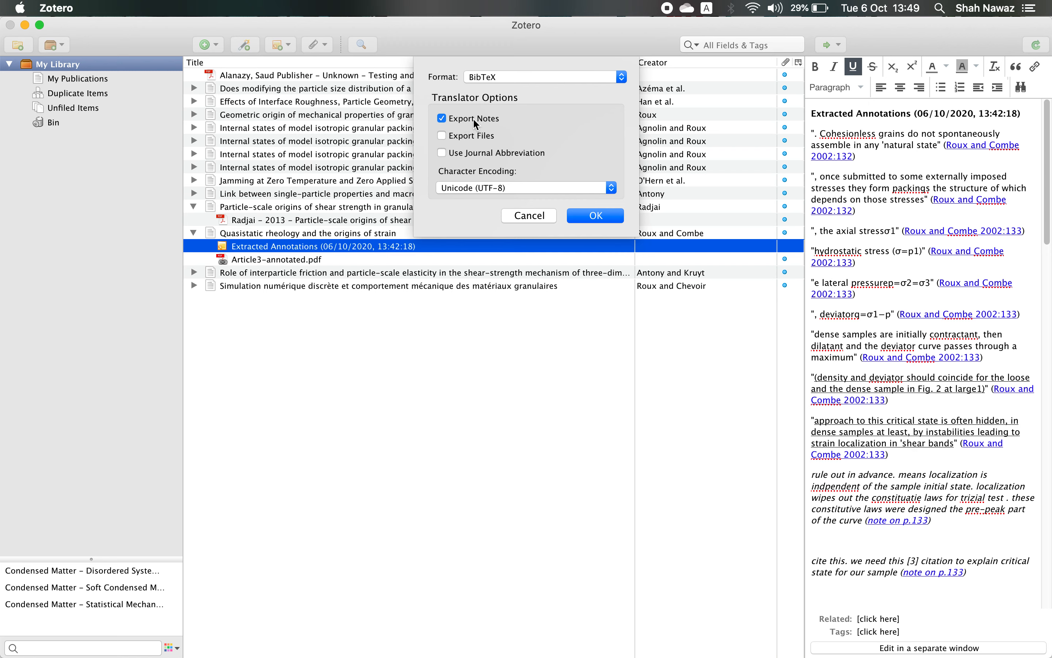
click(583, 216)
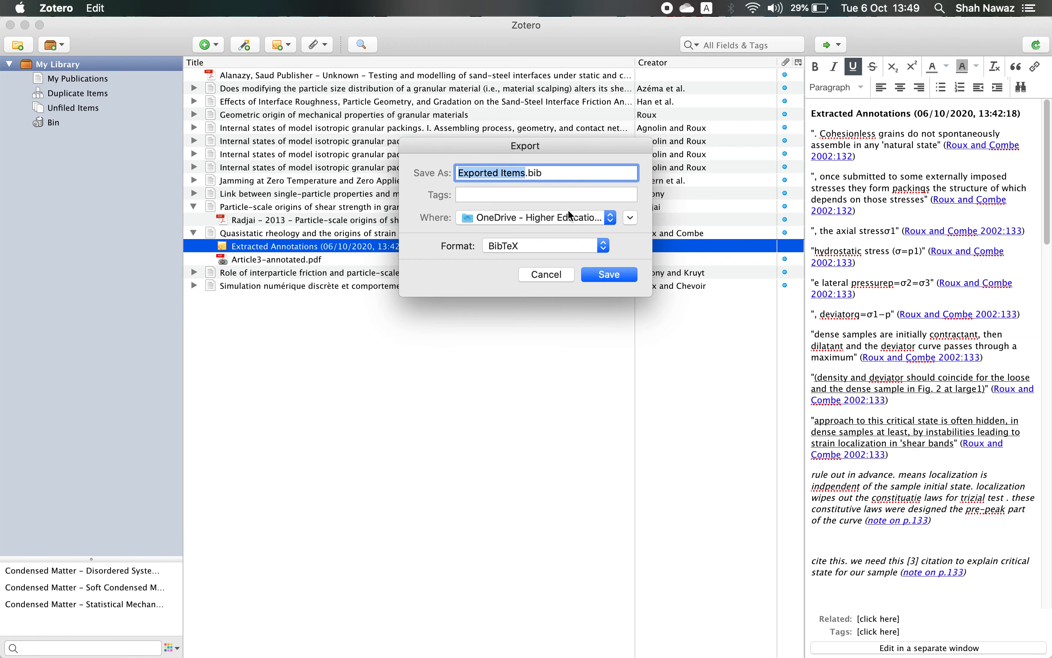
Step: Save the export to the Downloads folder as Exported Items.bib, replacing the existing file of that name
key(super+a)
click(612, 217)
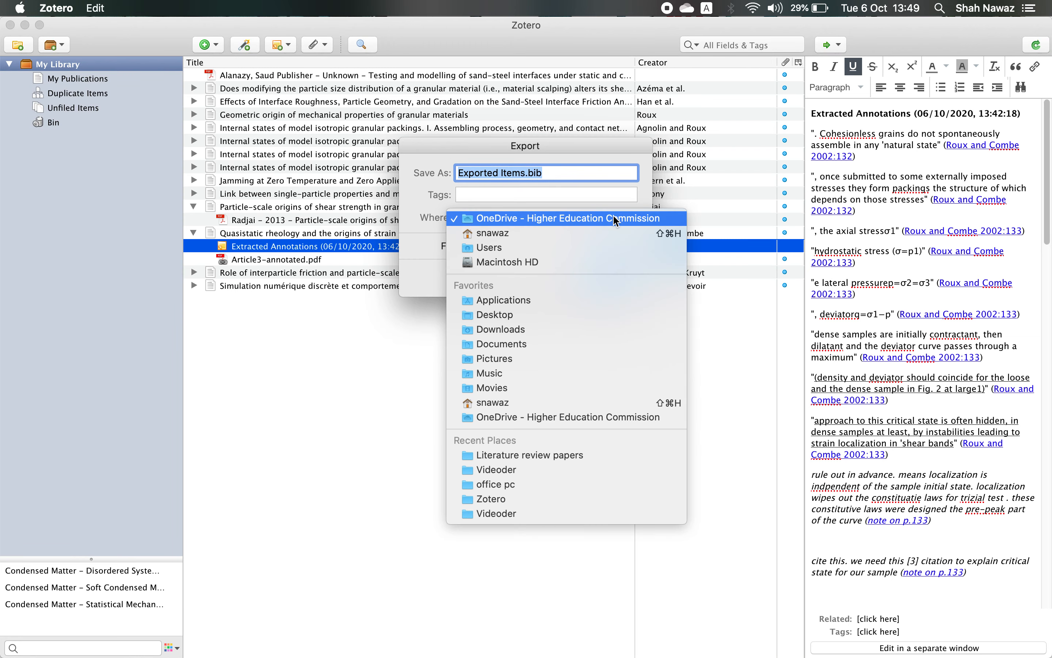
click(558, 331)
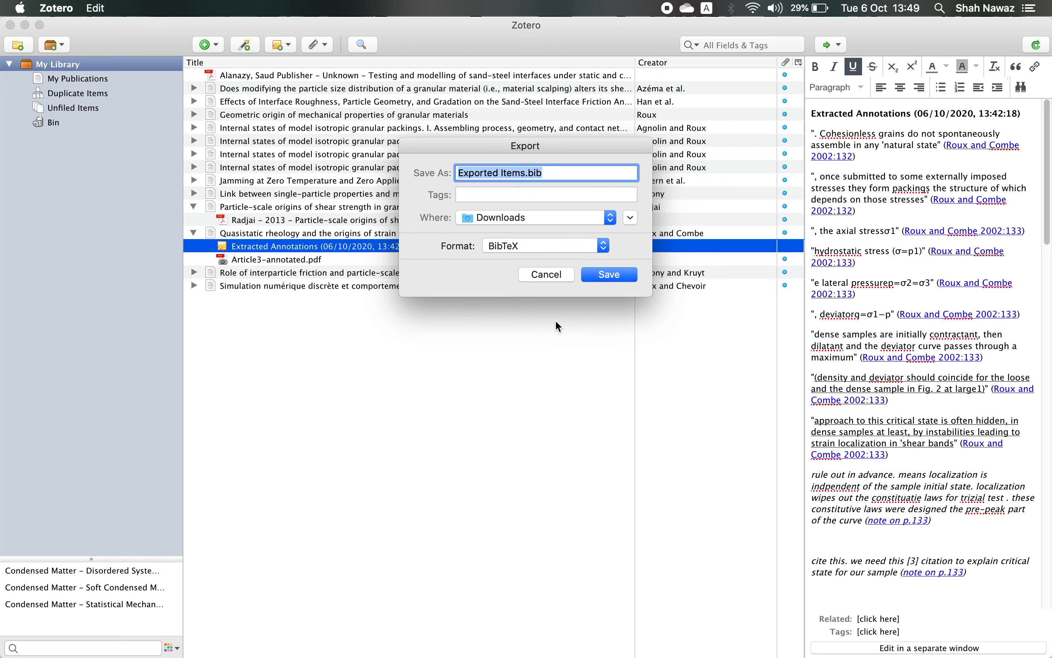
click(604, 275)
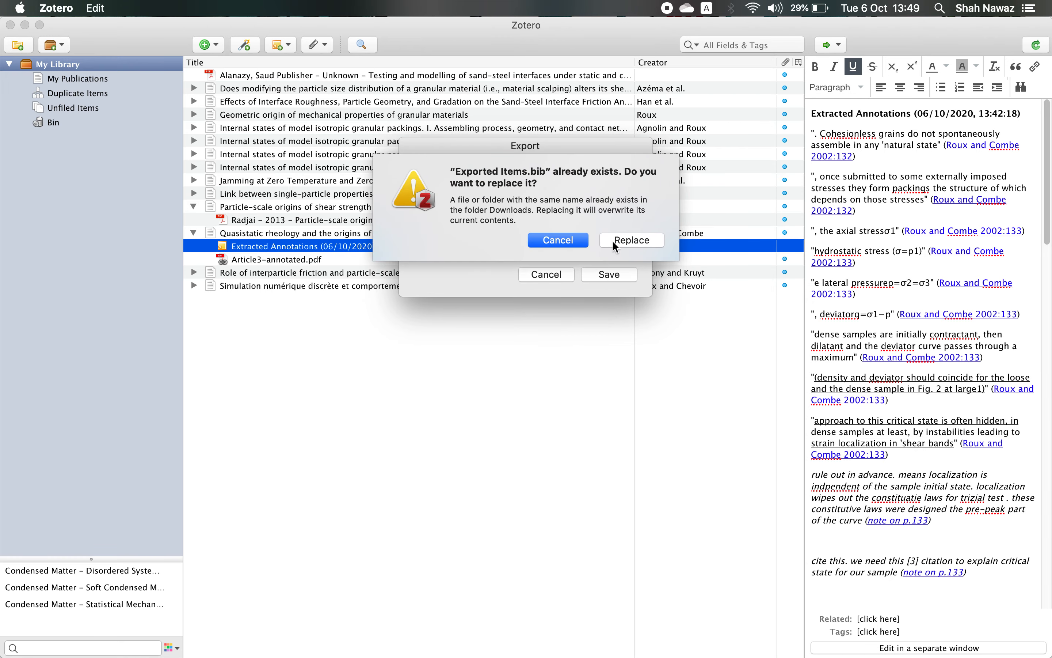
click(614, 240)
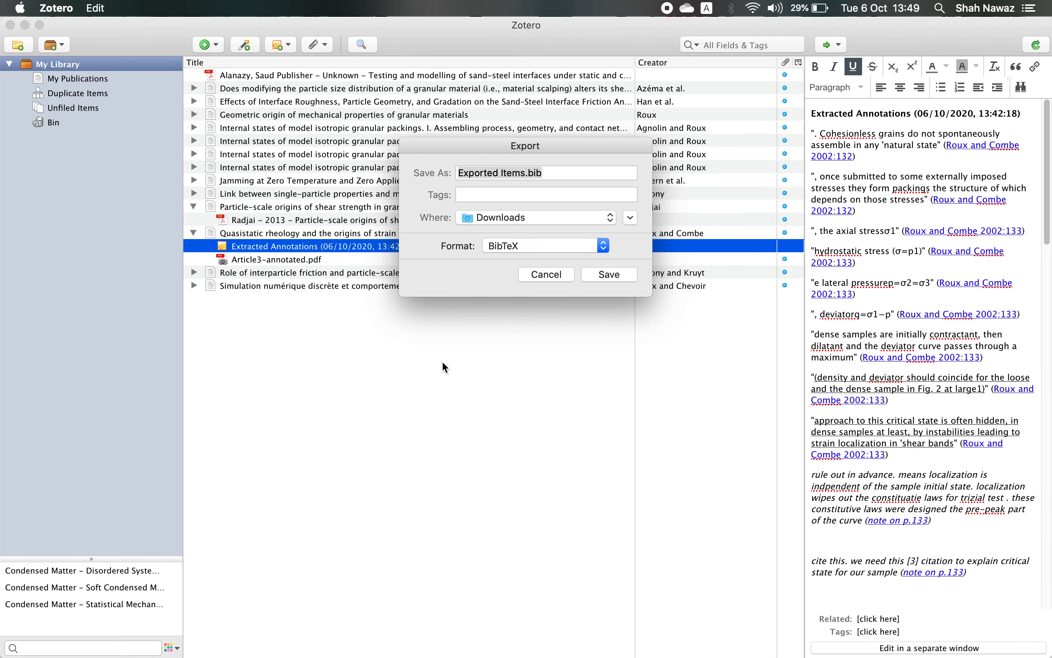
Step: Switch to Finder, open Exported Items.bib from Downloads to check its contents, and minimise the TeXShop window
click(242, 649)
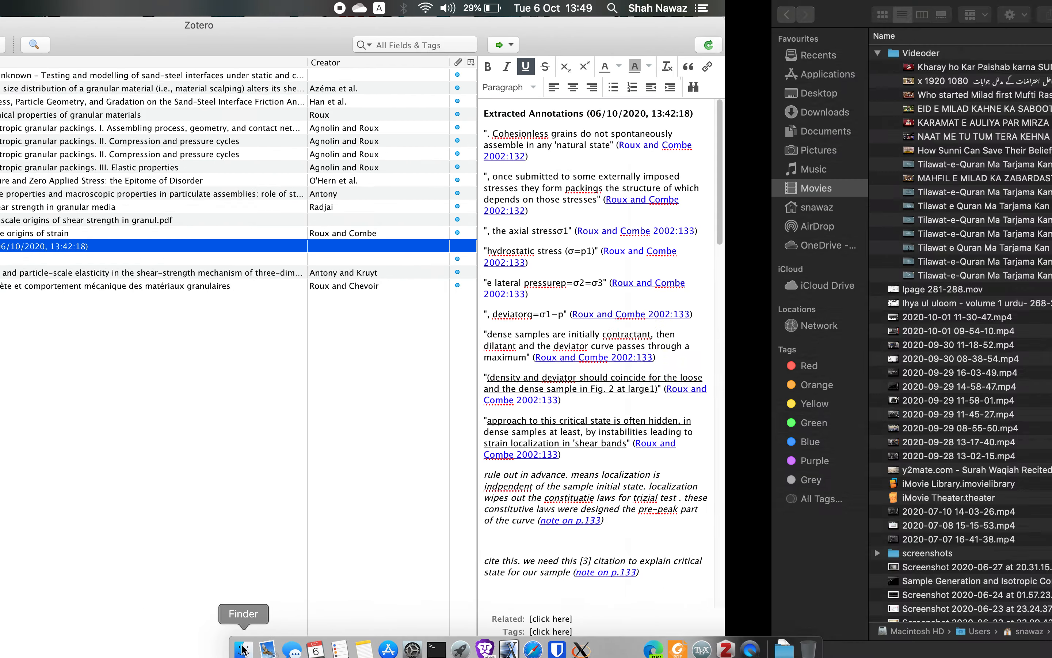
click(58, 114)
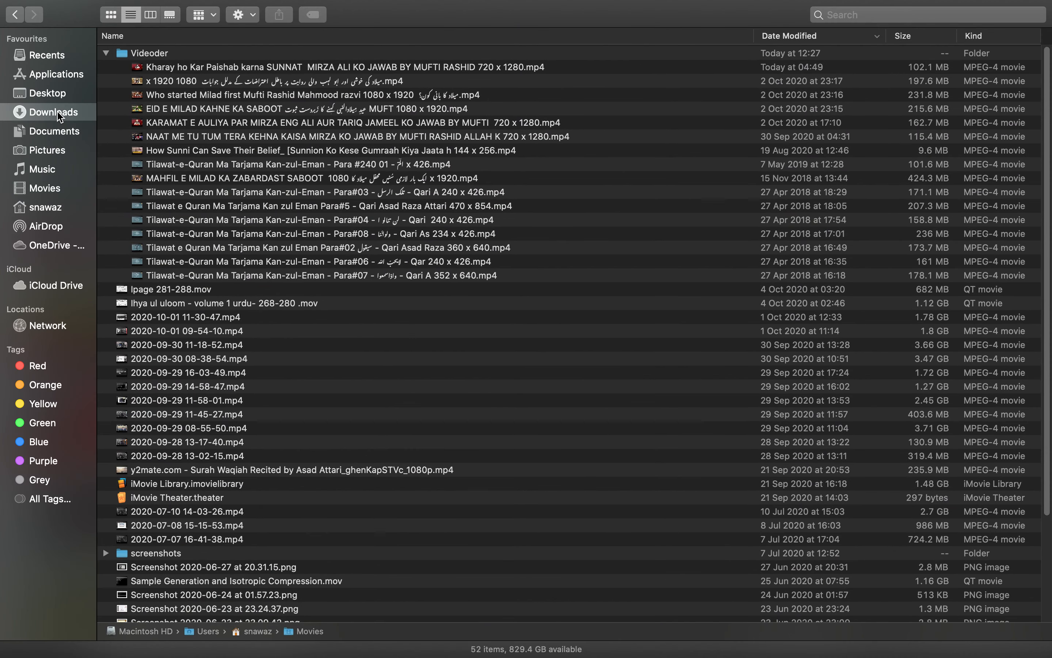
click(171, 56)
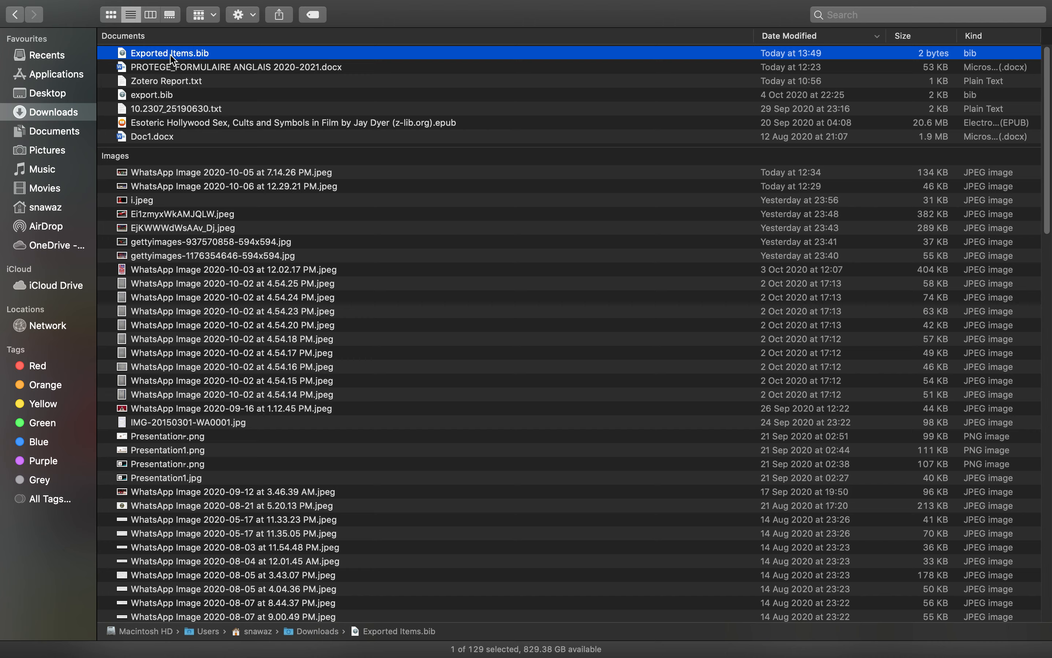
double_click(172, 61)
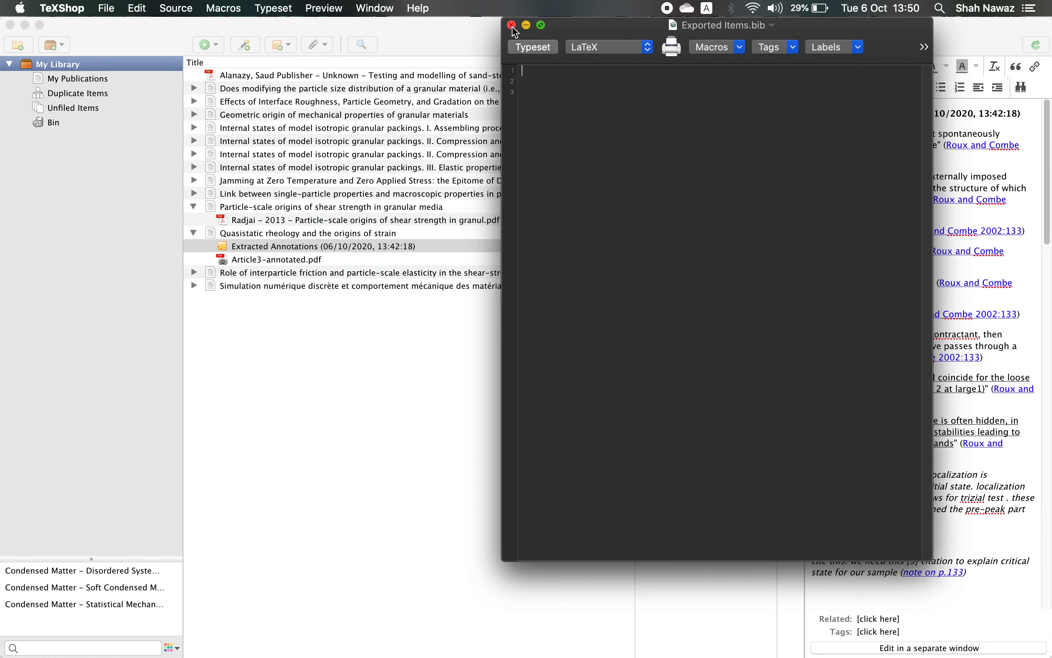
click(764, 26)
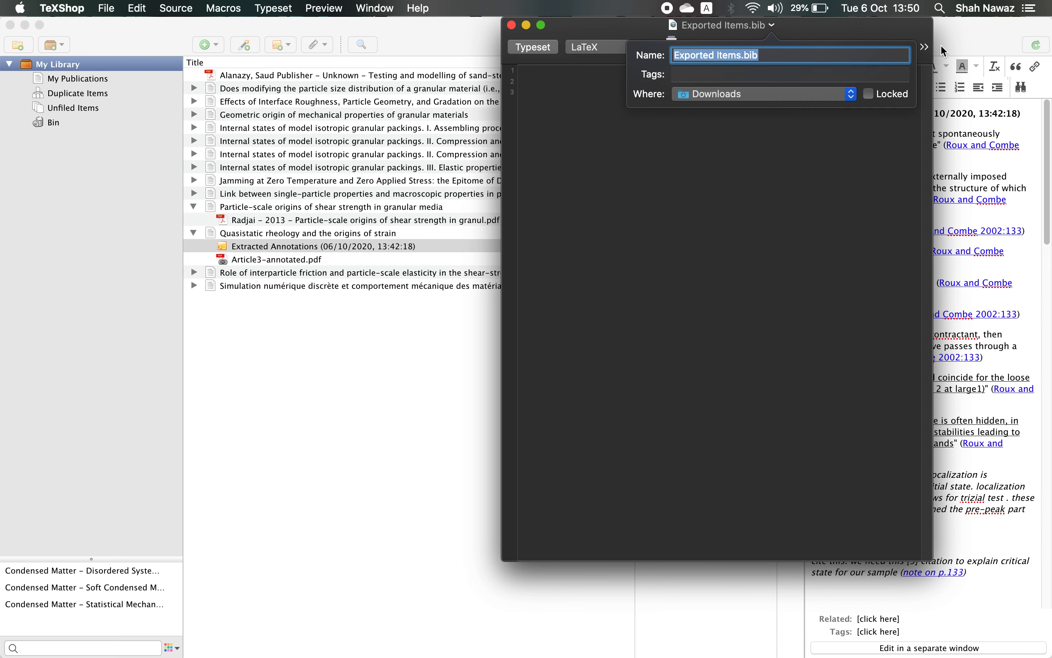
click(807, 177)
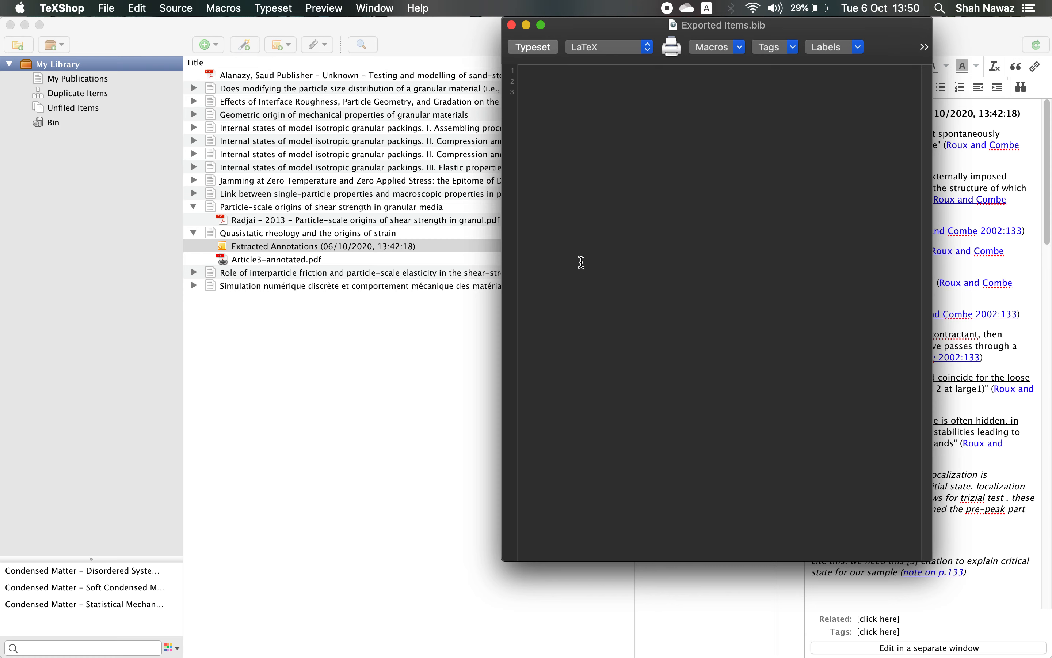
click(527, 25)
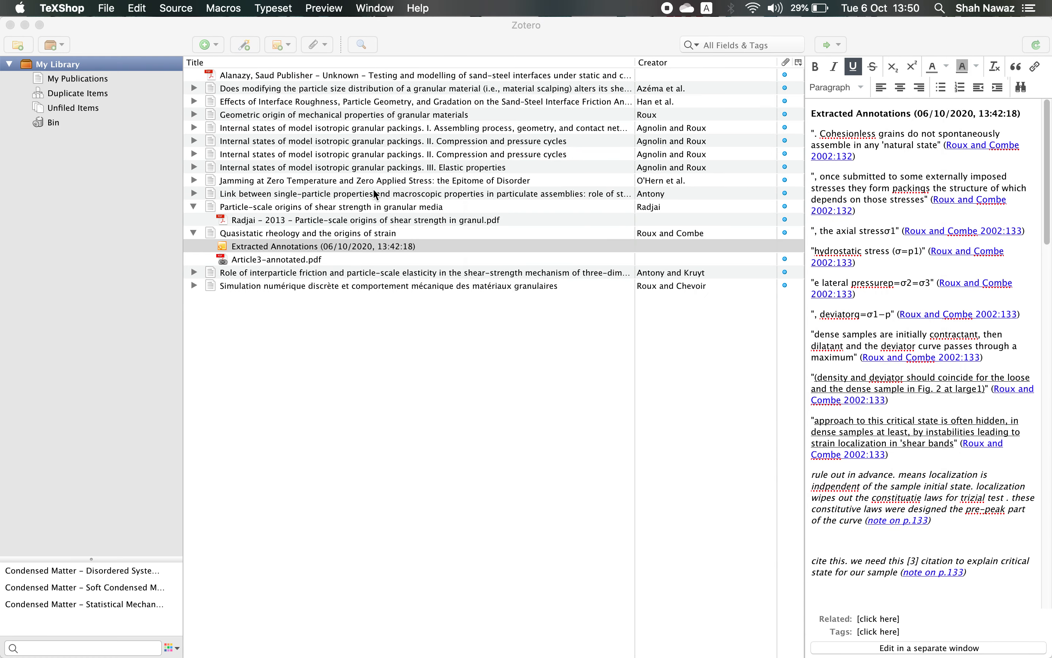
Step: Generate a report from the Extracted Annotations note in Zotero, skim through it and close the report window
right_click(336, 242)
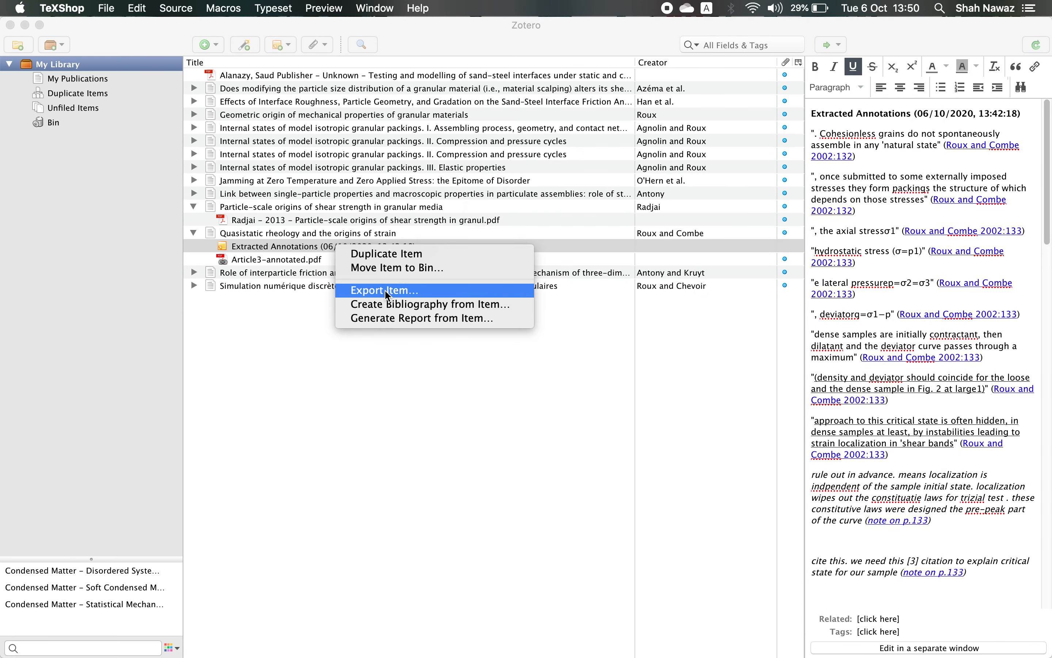
click(411, 319)
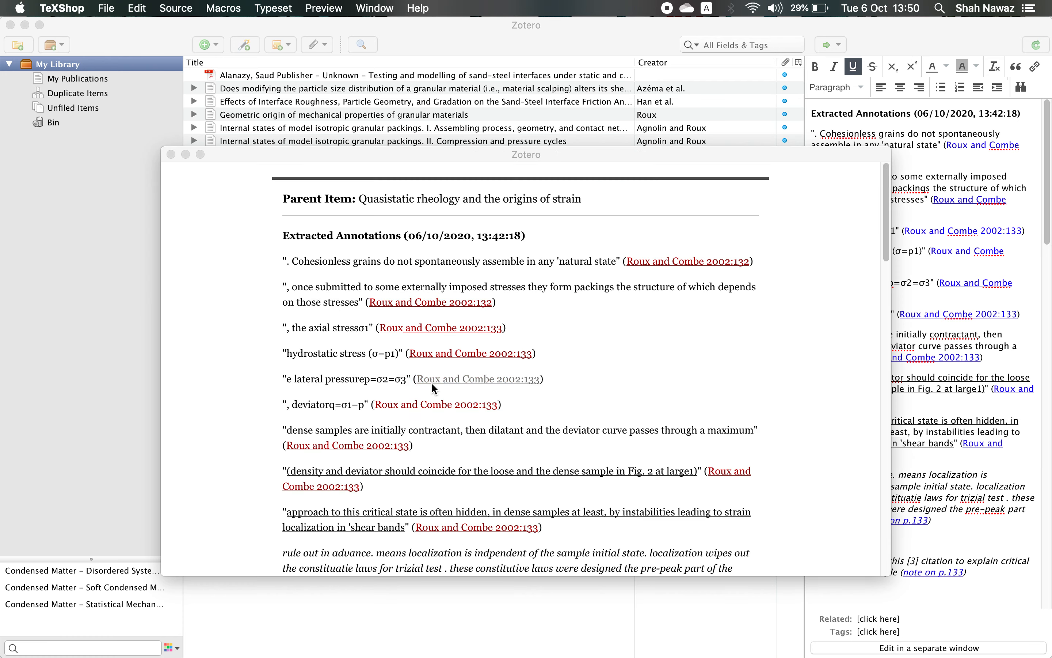
scroll(402, 363, down, 20)
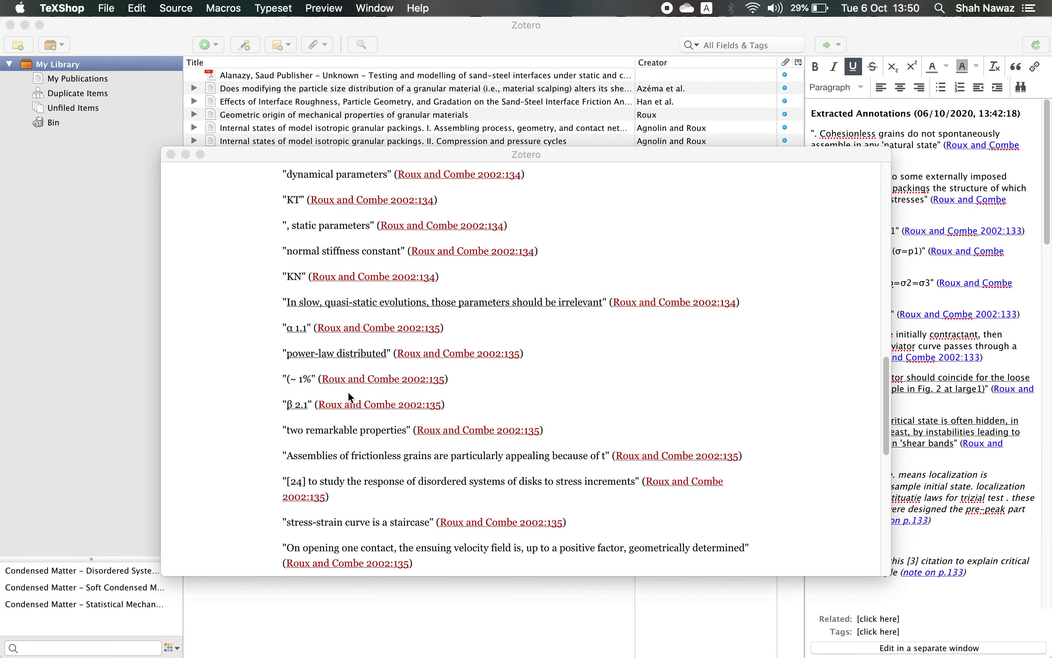
scroll(308, 315, up, 10)
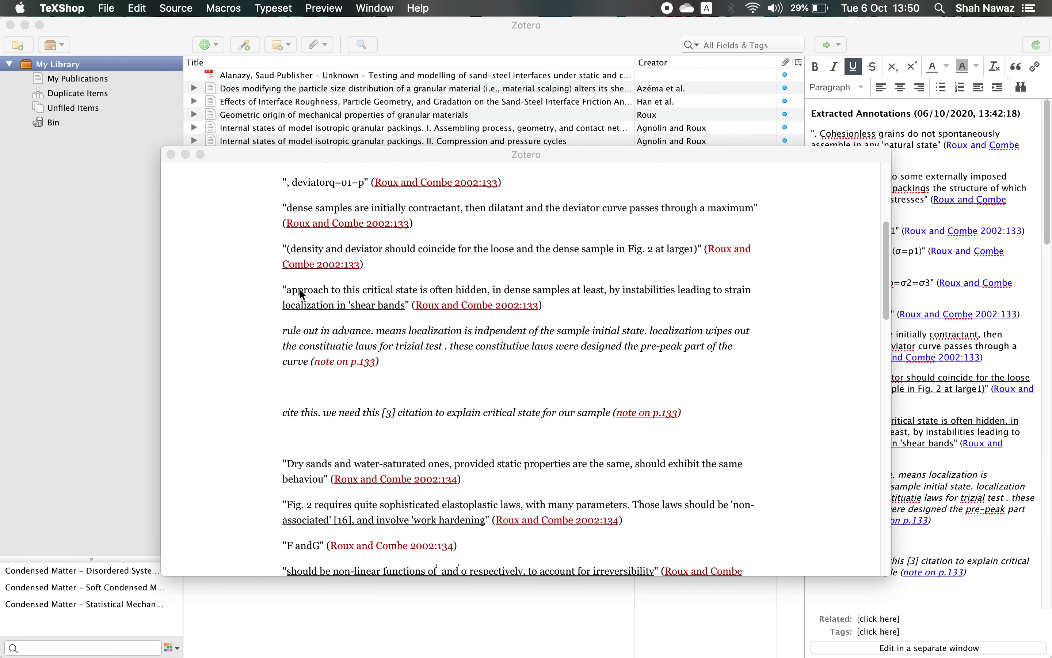
drag(259, 148, 273, 226)
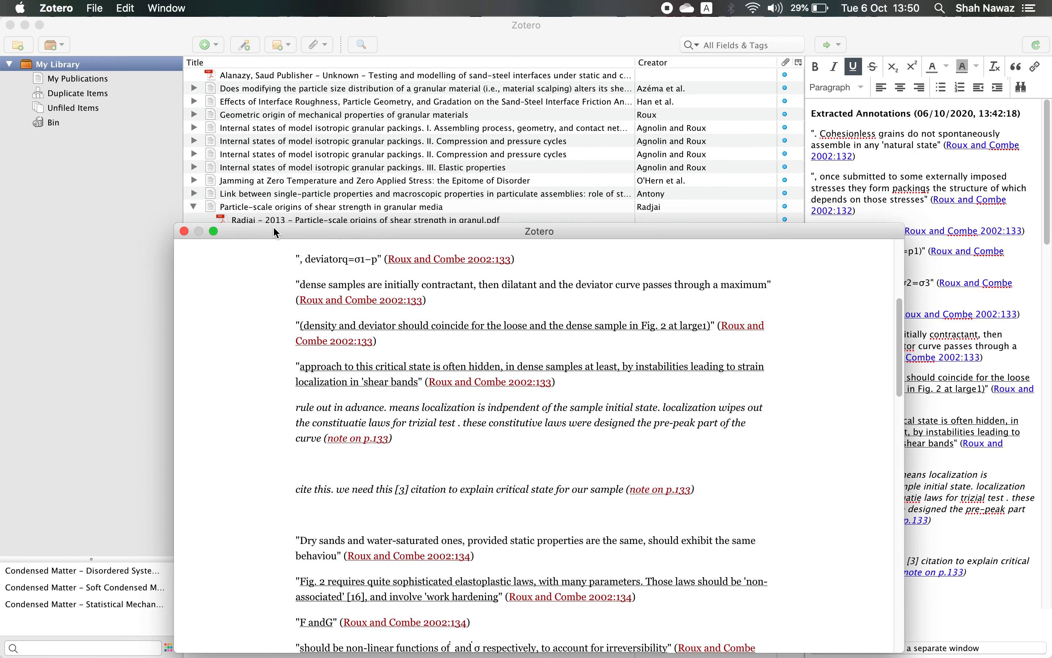
click(183, 231)
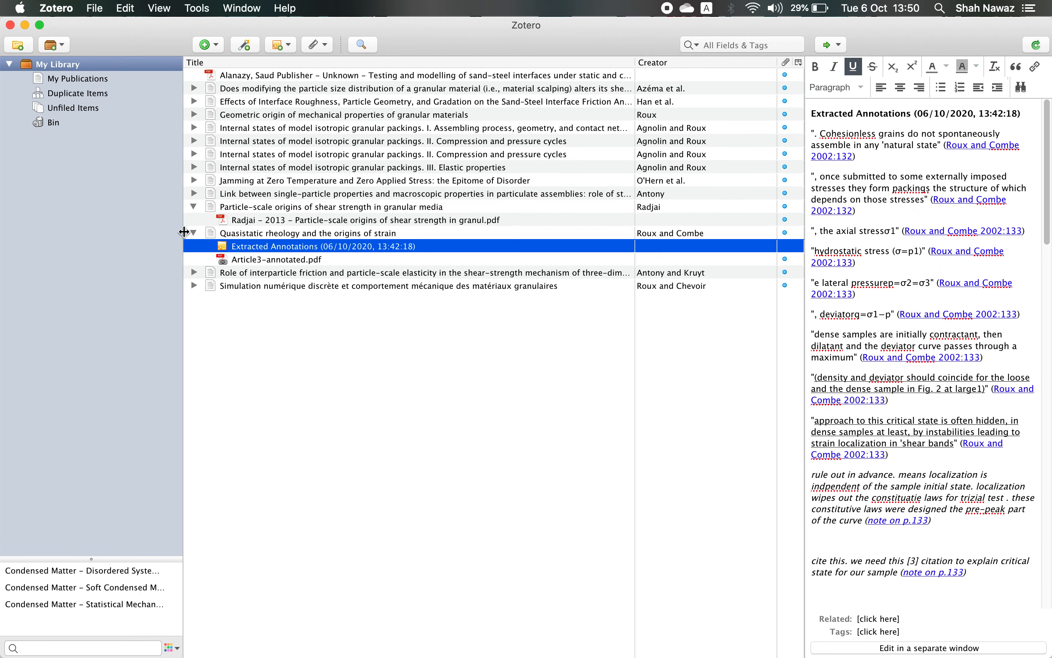
Step: Generate the report from the Extracted Annotations note again and start saving it as a file
right_click(325, 246)
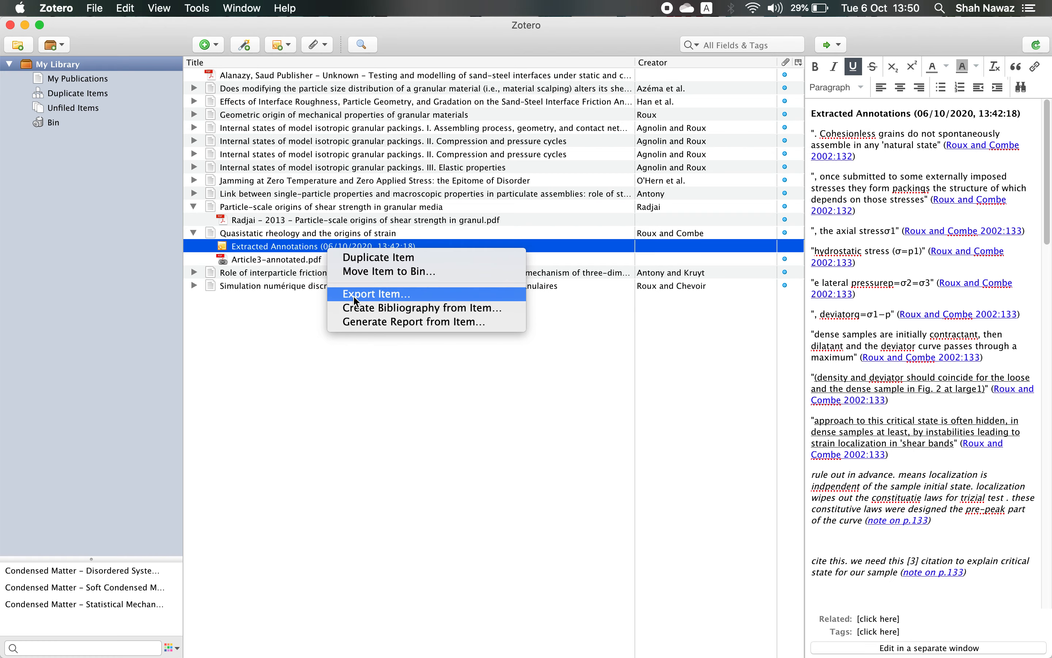
click(361, 322)
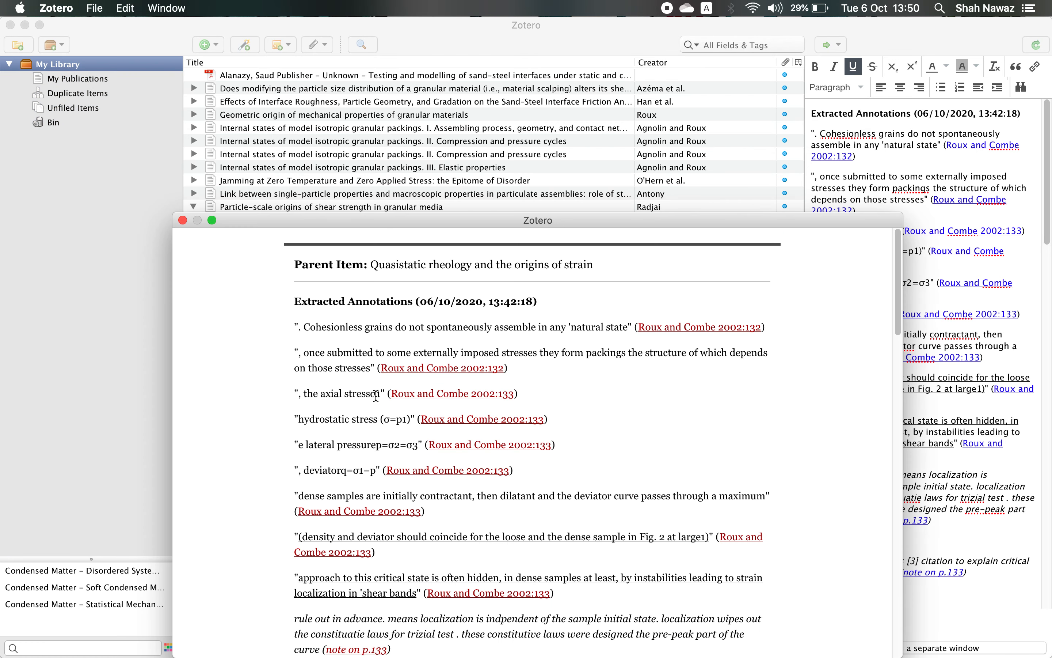
scroll(377, 396, down, 15)
scroll(317, 374, up, 15)
drag(266, 220, 234, 124)
click(105, 11)
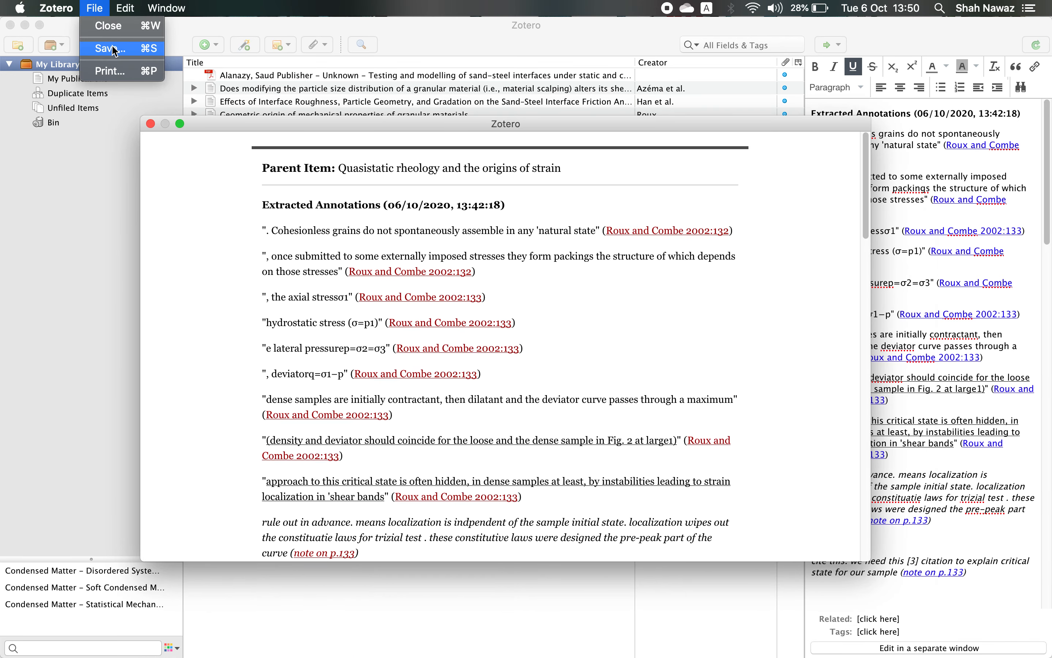
click(111, 48)
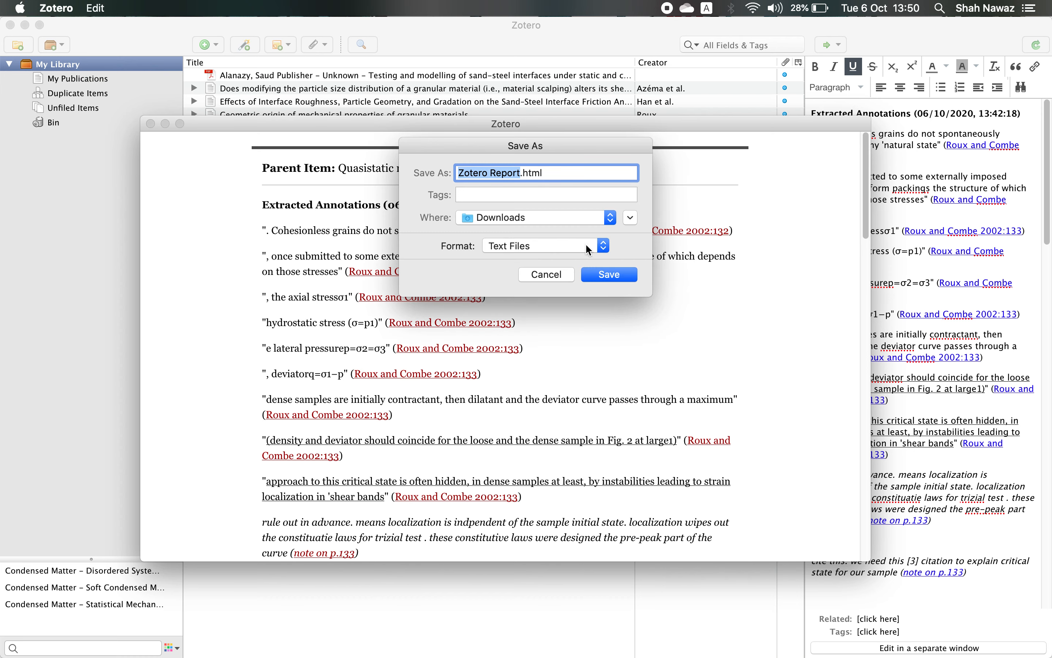
Step: Set the report's save format to All Files and review the other available formats
click(586, 245)
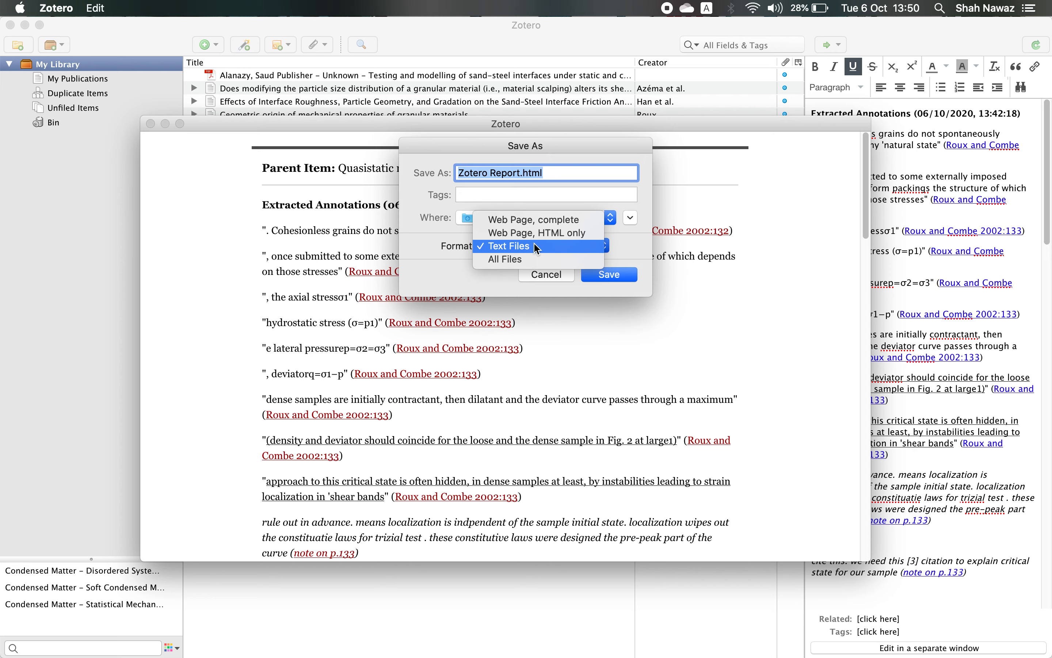
click(434, 256)
click(521, 246)
click(512, 258)
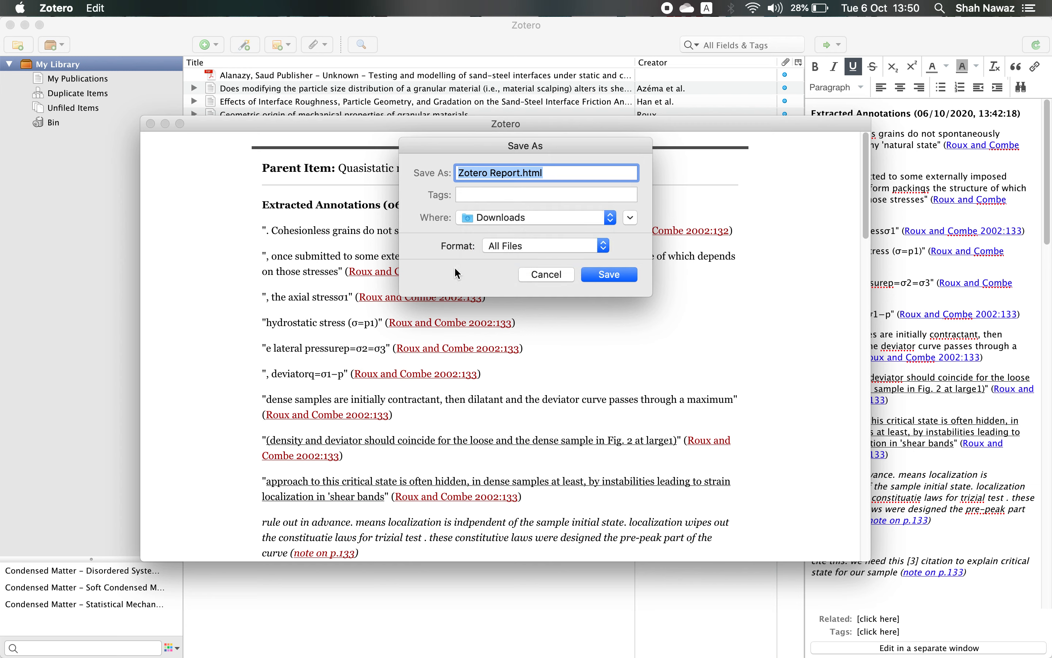
click(522, 246)
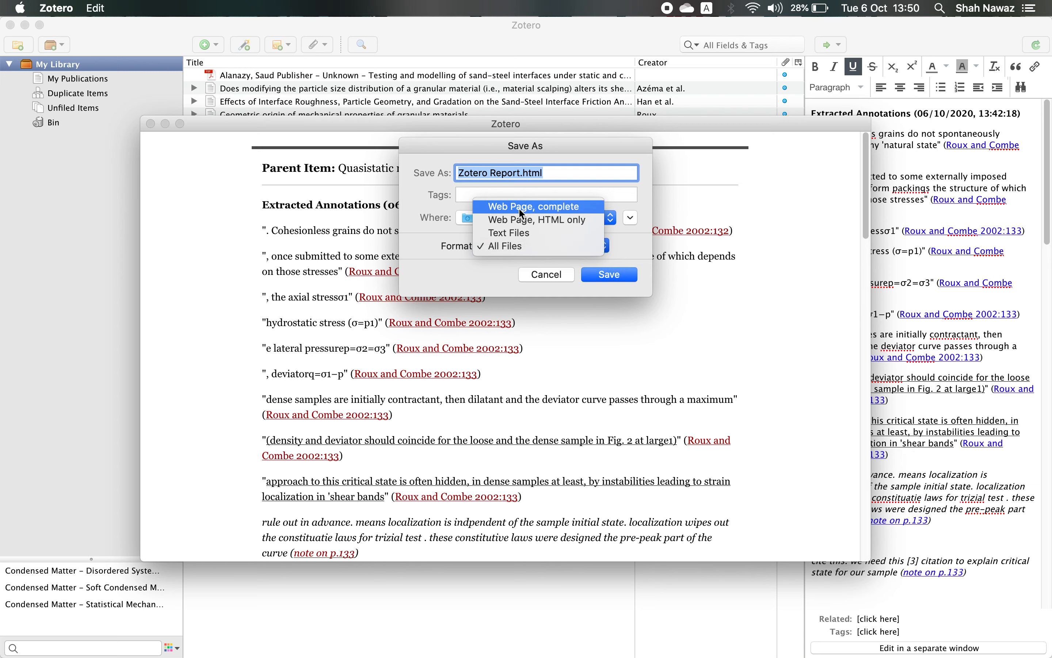
click(457, 252)
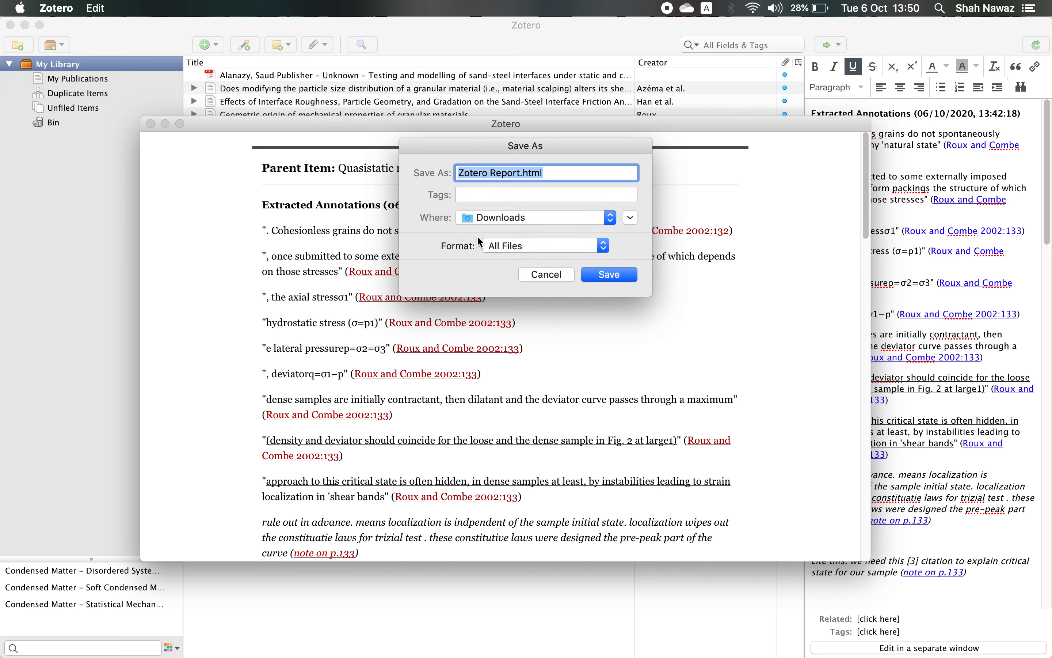
Step: Set the save format of Zotero Report.html to Text Files
click(540, 246)
click(550, 174)
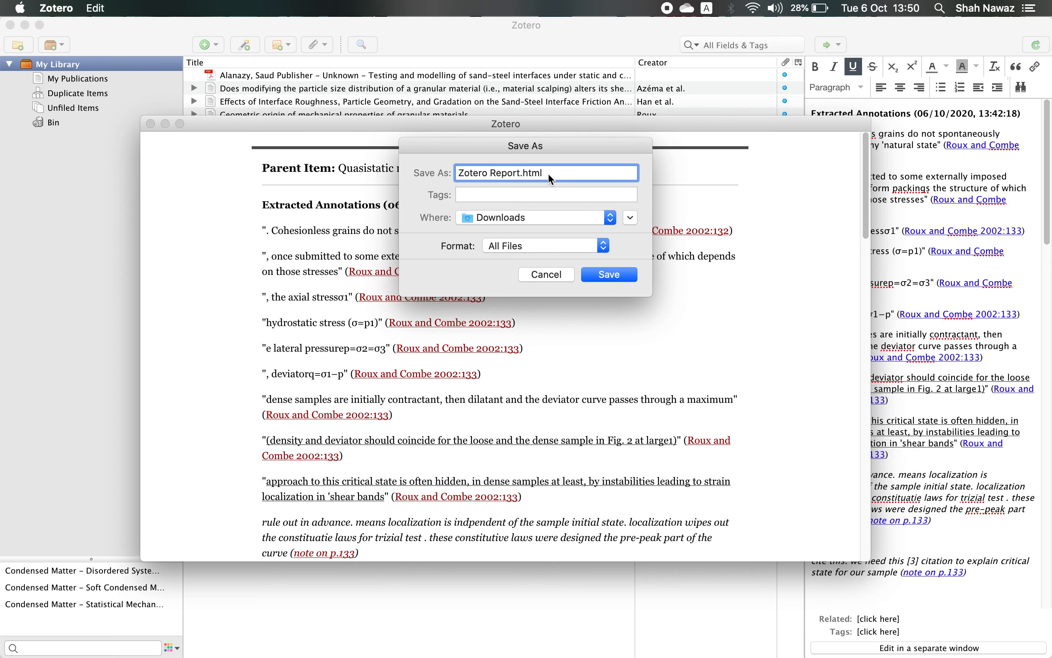
click(522, 241)
click(521, 235)
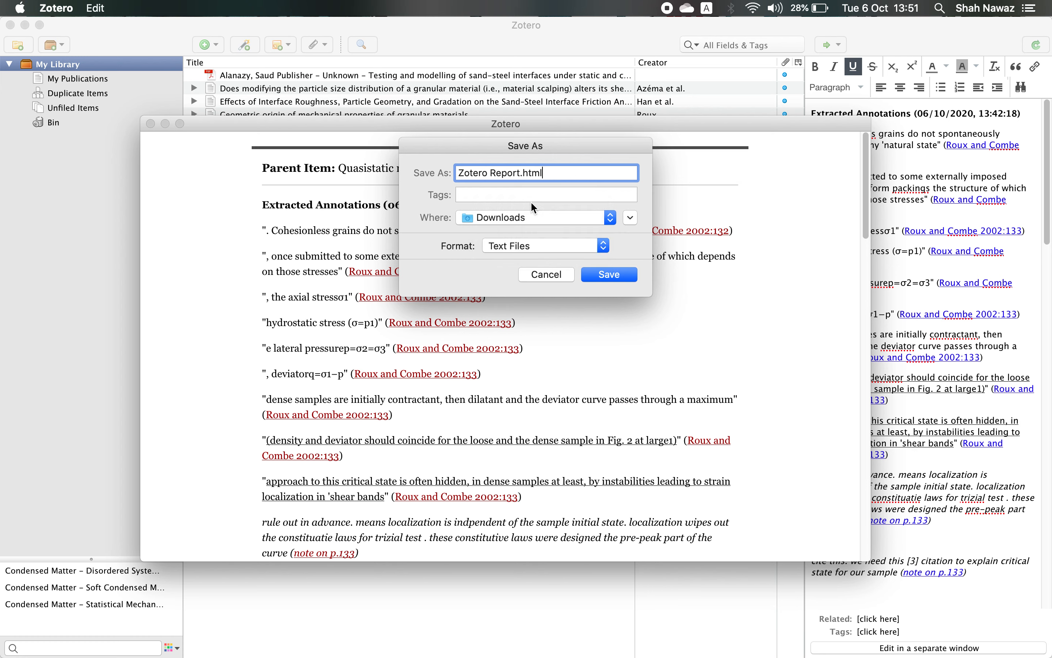
Step: Save the report to the Downloads folder as Zotero Report.txt, keeping the .txt extension
key(BackSpace)
key(BackSpace)
key(BackSpace)
click(604, 275)
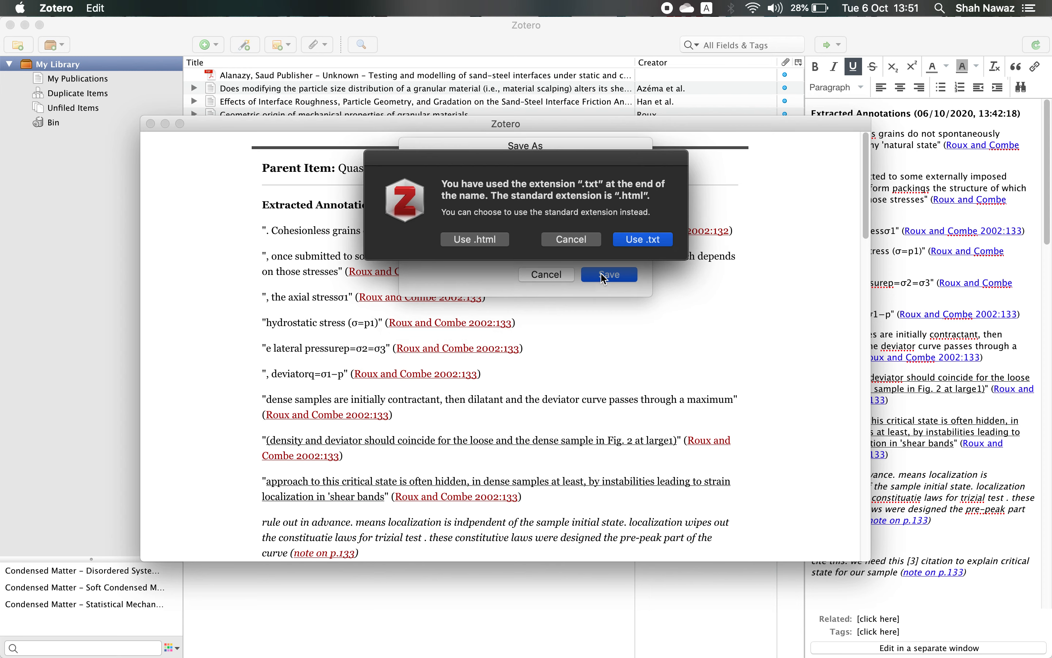
click(627, 246)
click(624, 240)
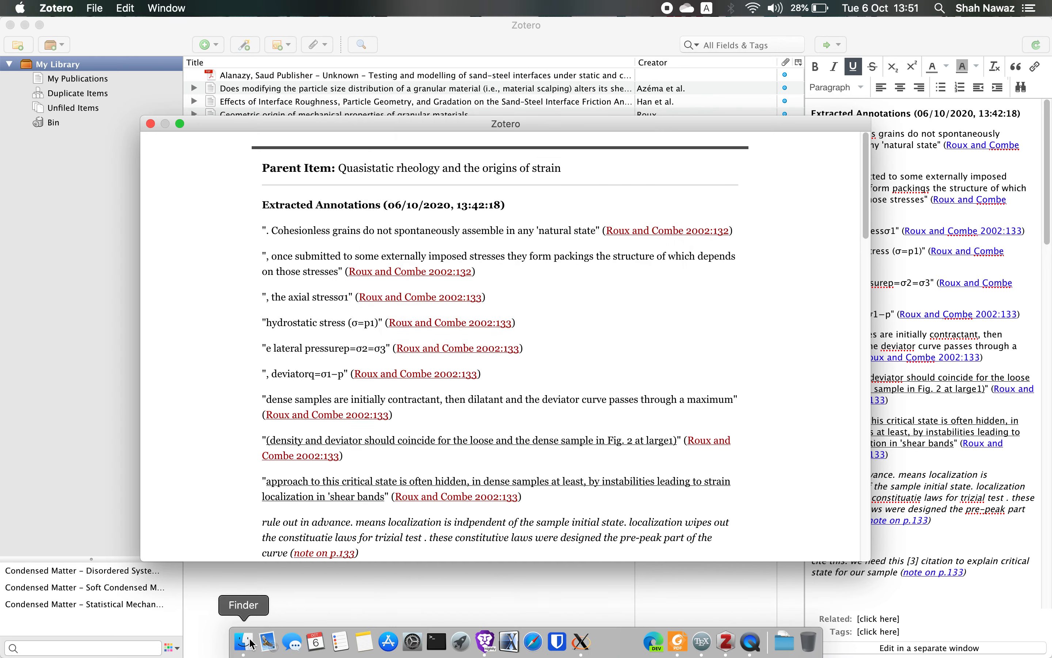
Step: Open Zotero Report.txt from the Downloads folder, read through the exported annotations and close the file
click(244, 622)
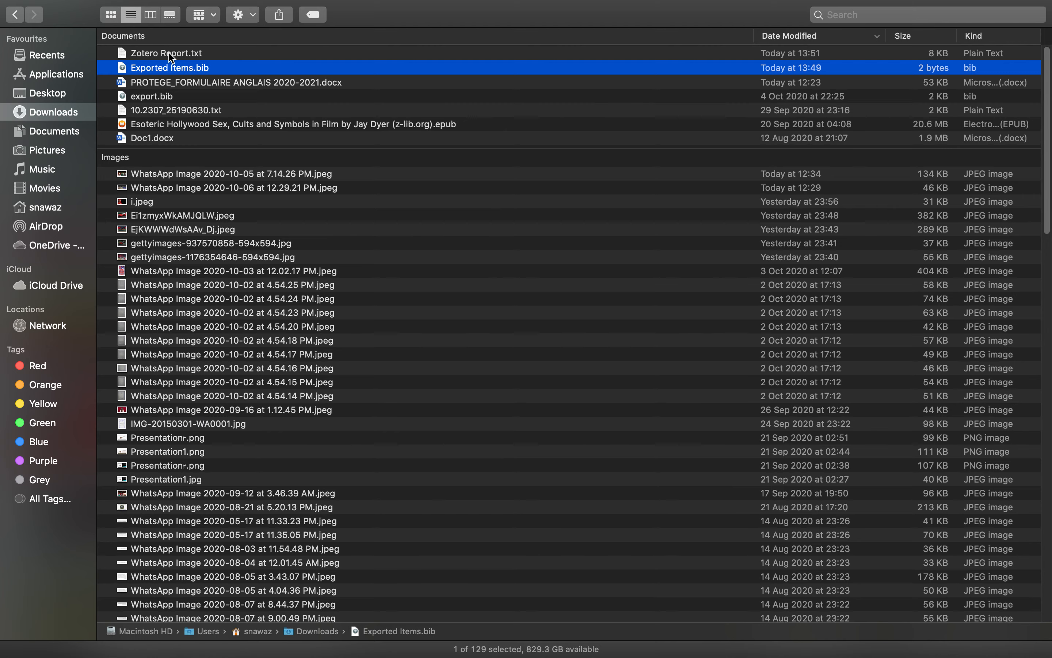
click(170, 54)
double_click(172, 55)
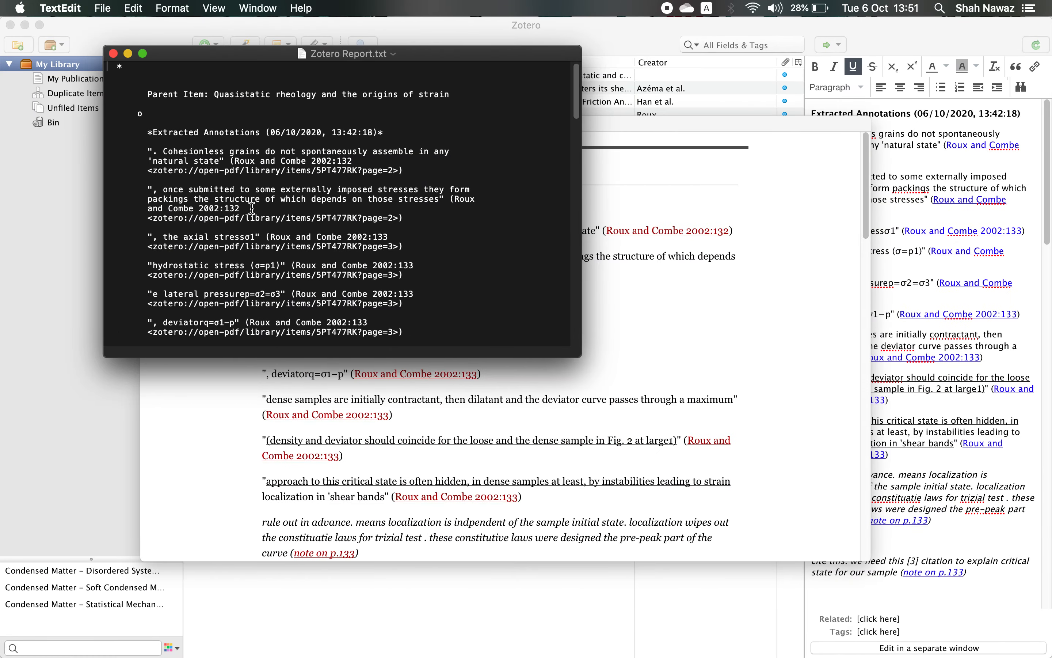
scroll(224, 209, down, 3)
scroll(224, 210, down, 10)
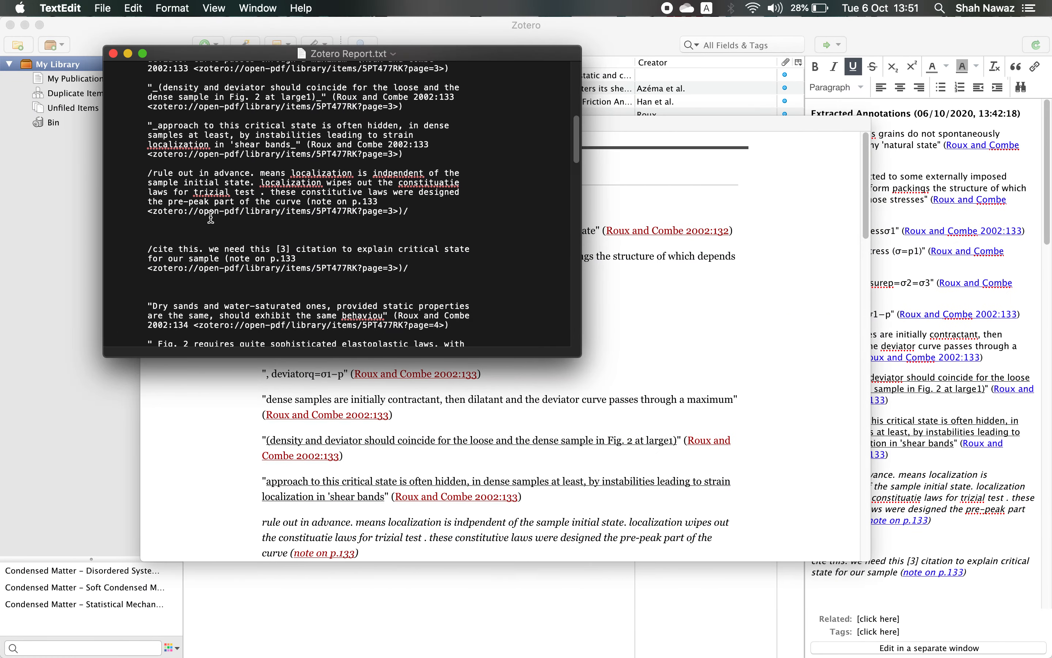
scroll(211, 217, down, 2)
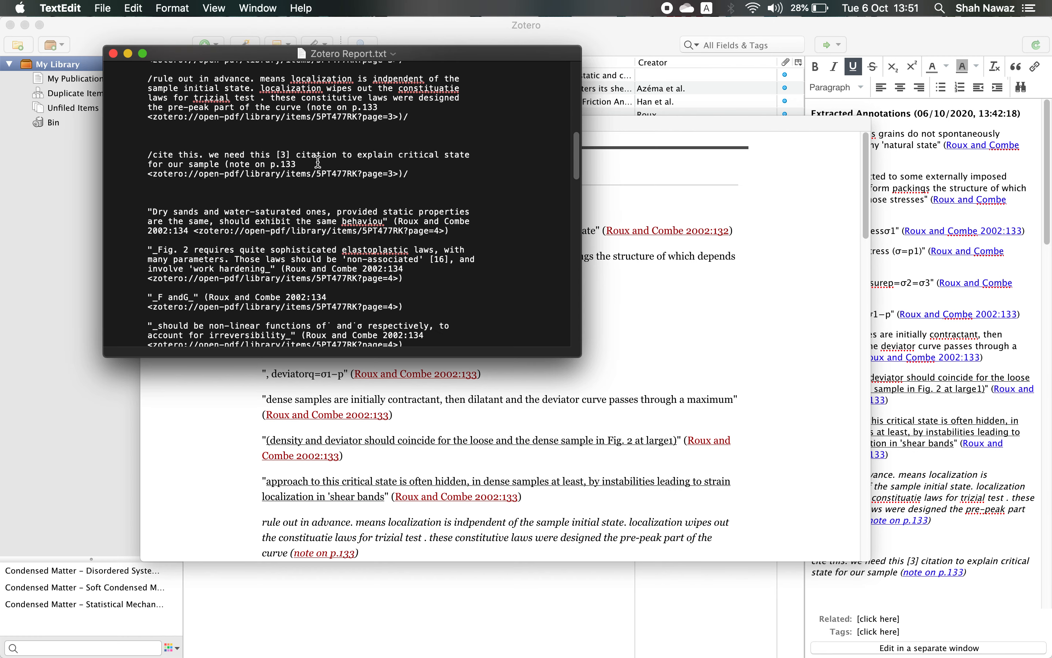
scroll(180, 202, down, 6)
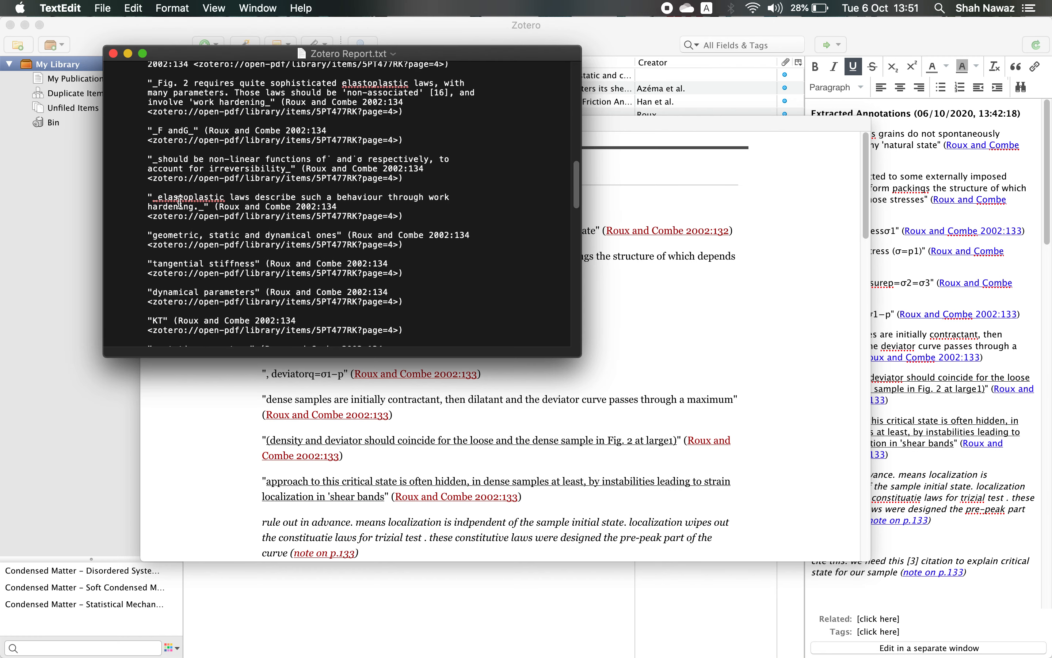
click(113, 54)
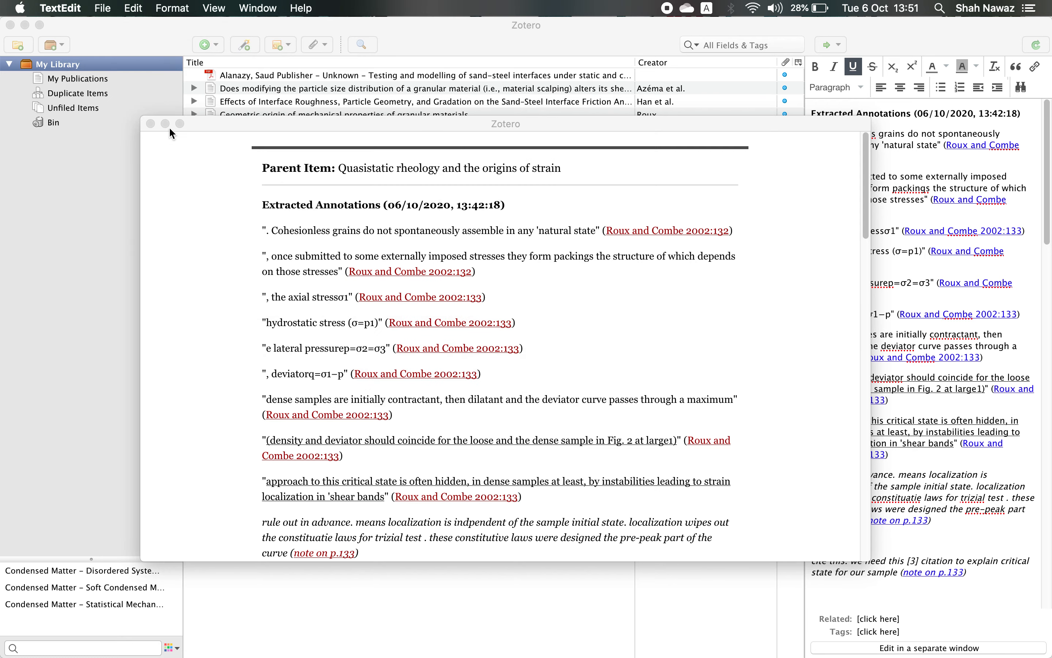
Step: Skim the report's annotations in Zotero once more and close the report window
scroll(298, 375, down, 15)
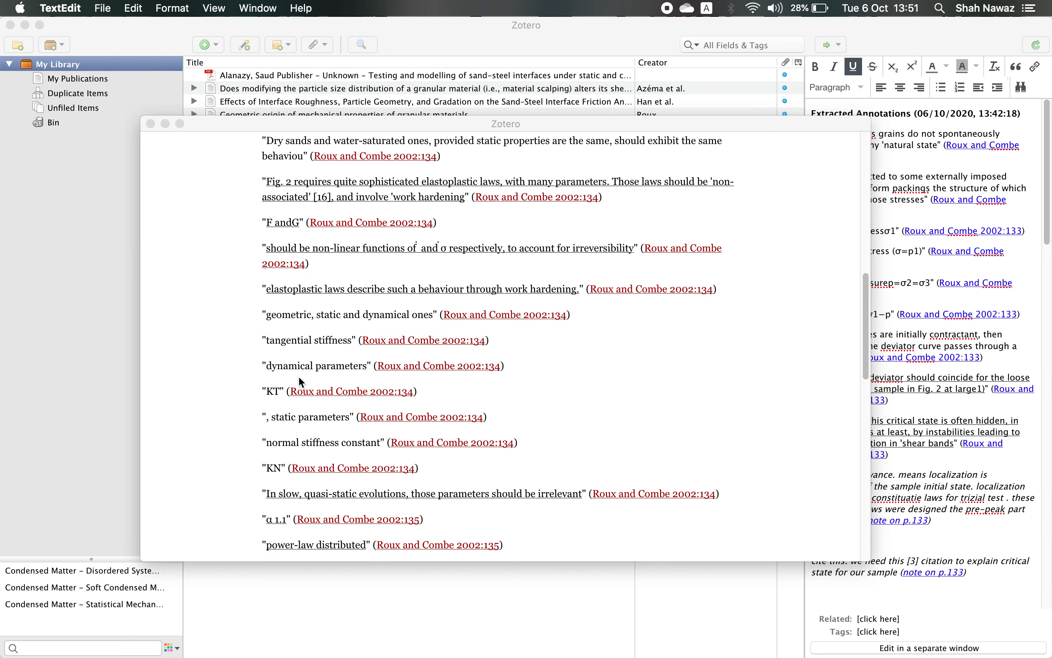
scroll(293, 379, up, 4)
scroll(293, 375, up, 15)
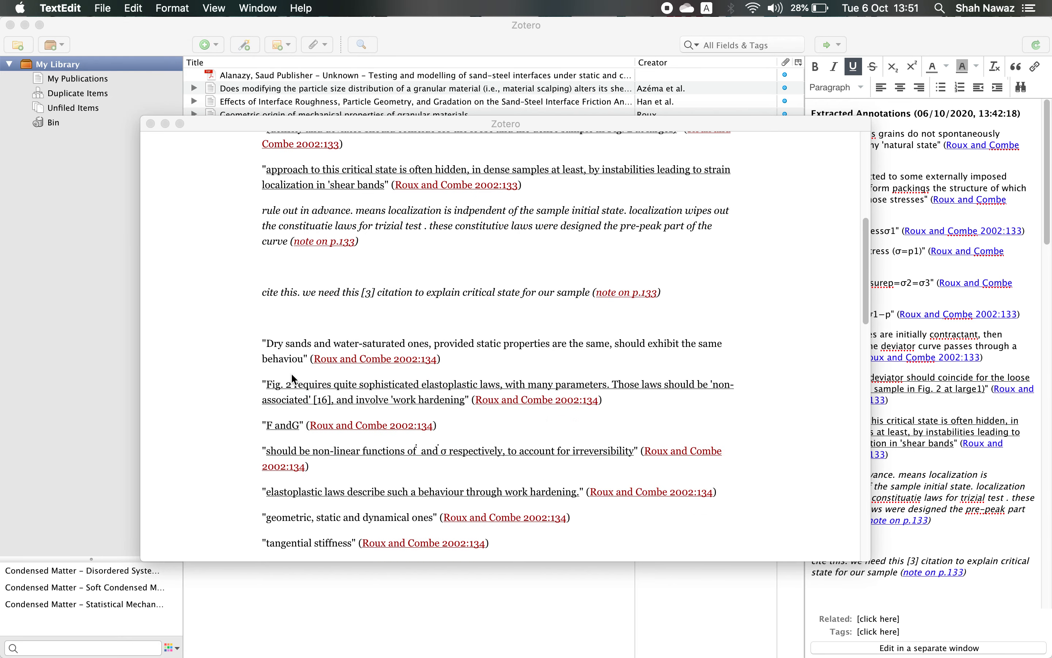
click(151, 124)
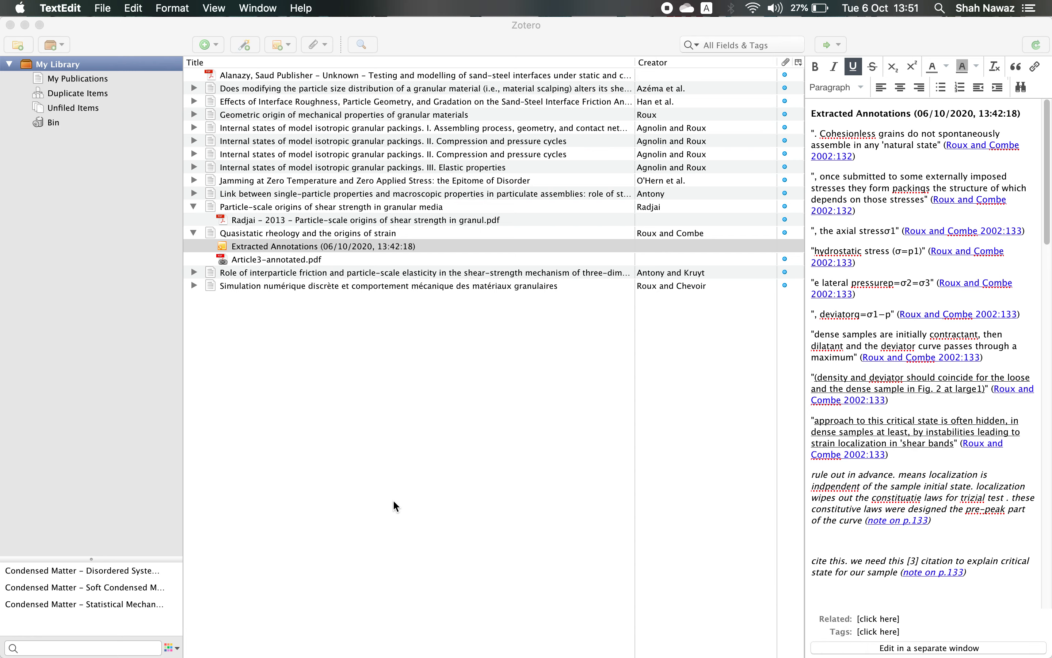
Step: Switch to Mendeley Desktop and view the details and notes of "Quasistatic rheology and the origins of strain"
key(super+space)
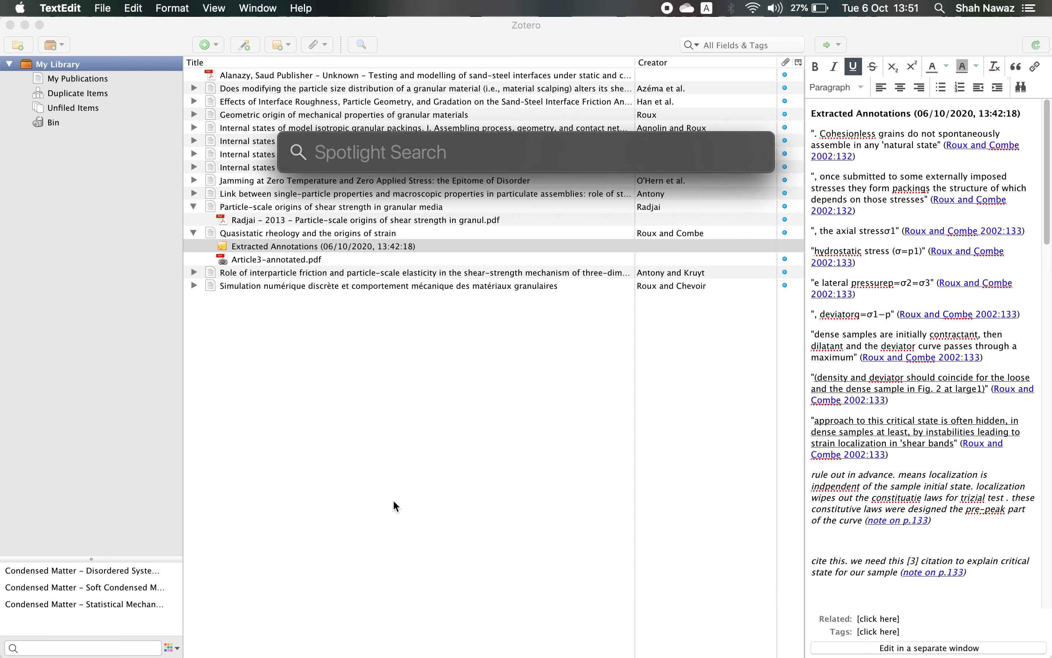
text(me)
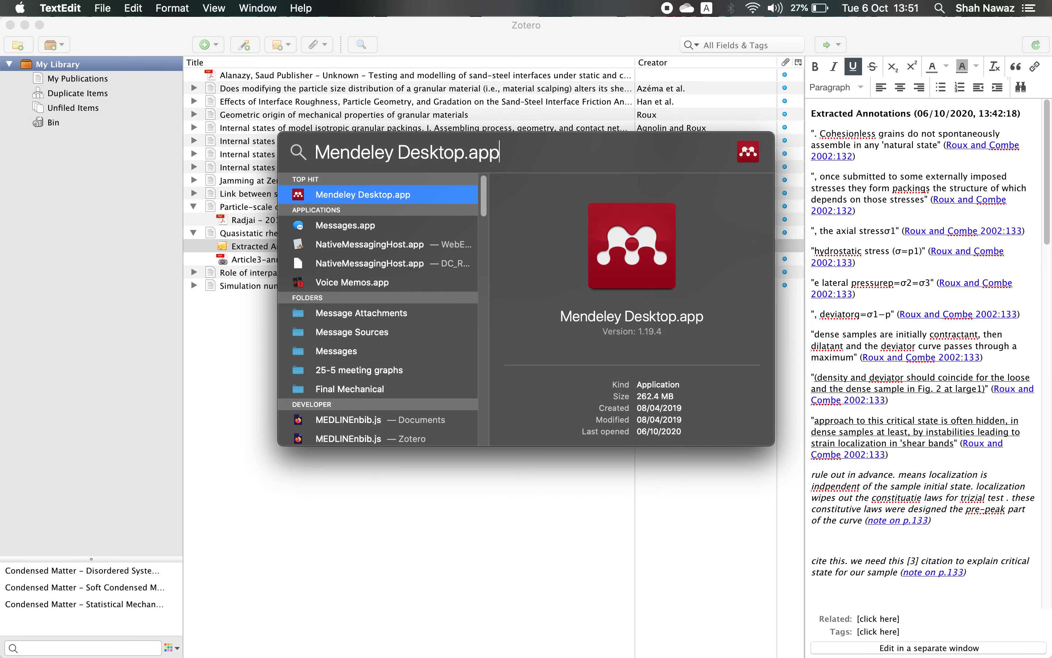
key(Return)
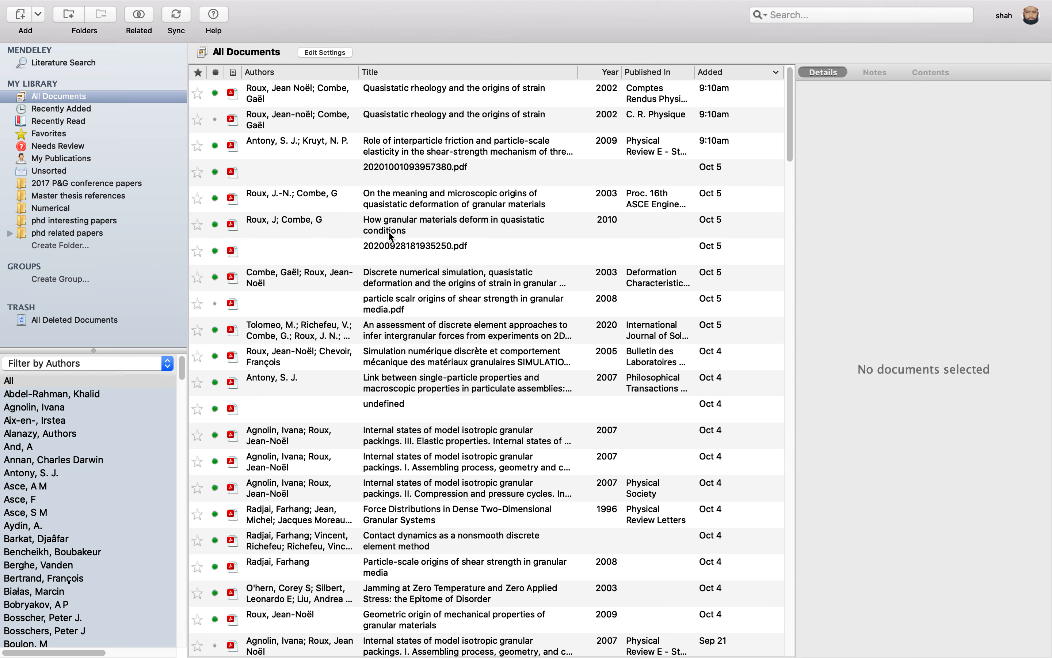
click(364, 97)
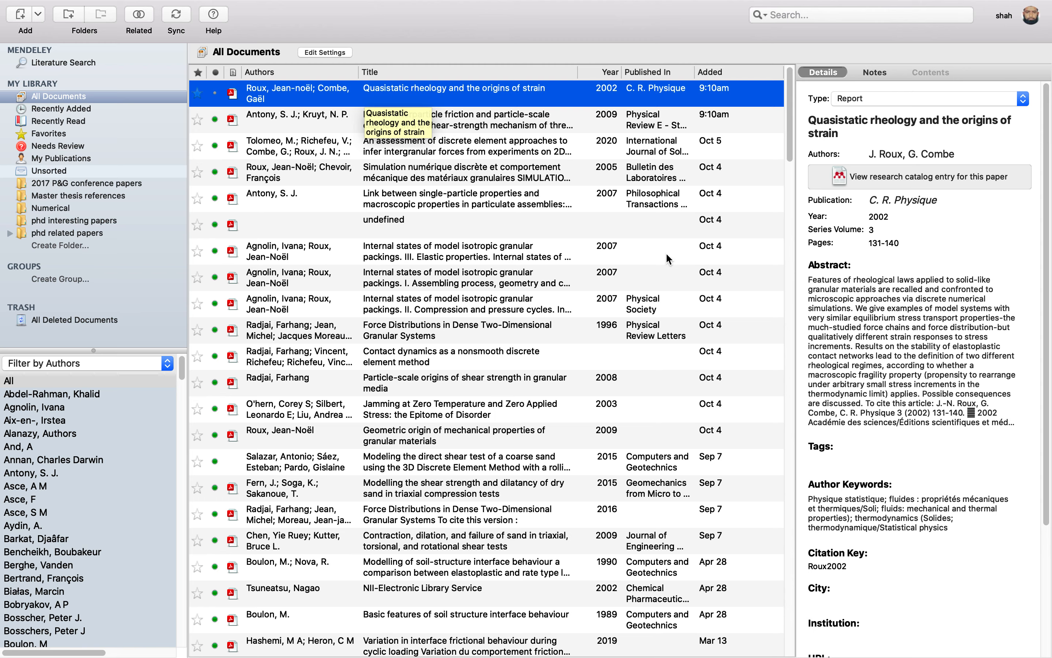
scroll(898, 455, down, 5)
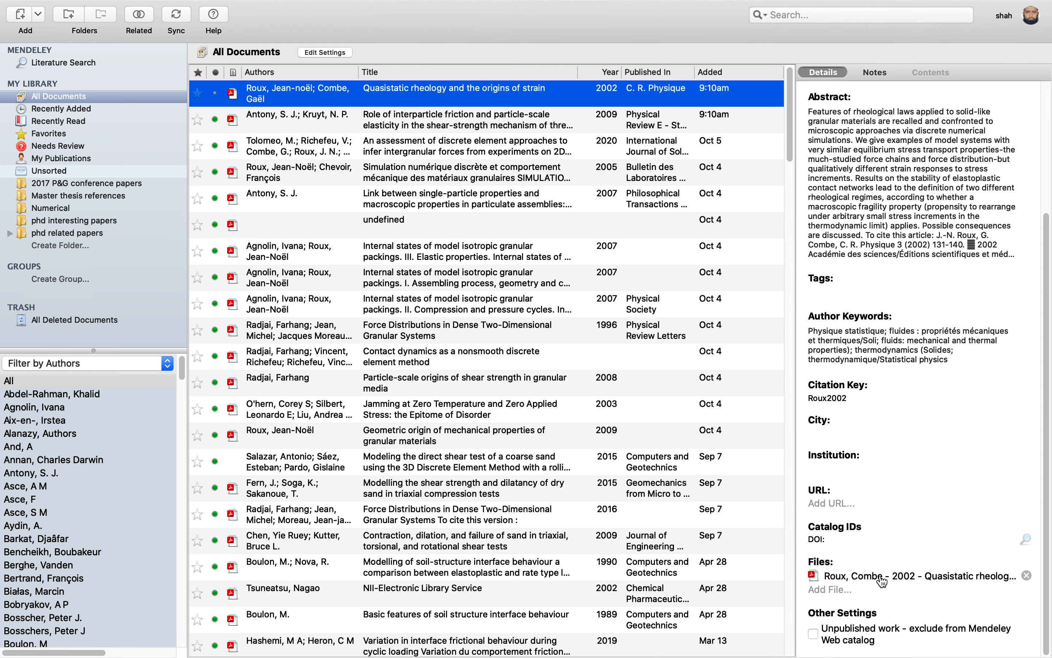
scroll(887, 325, up, 5)
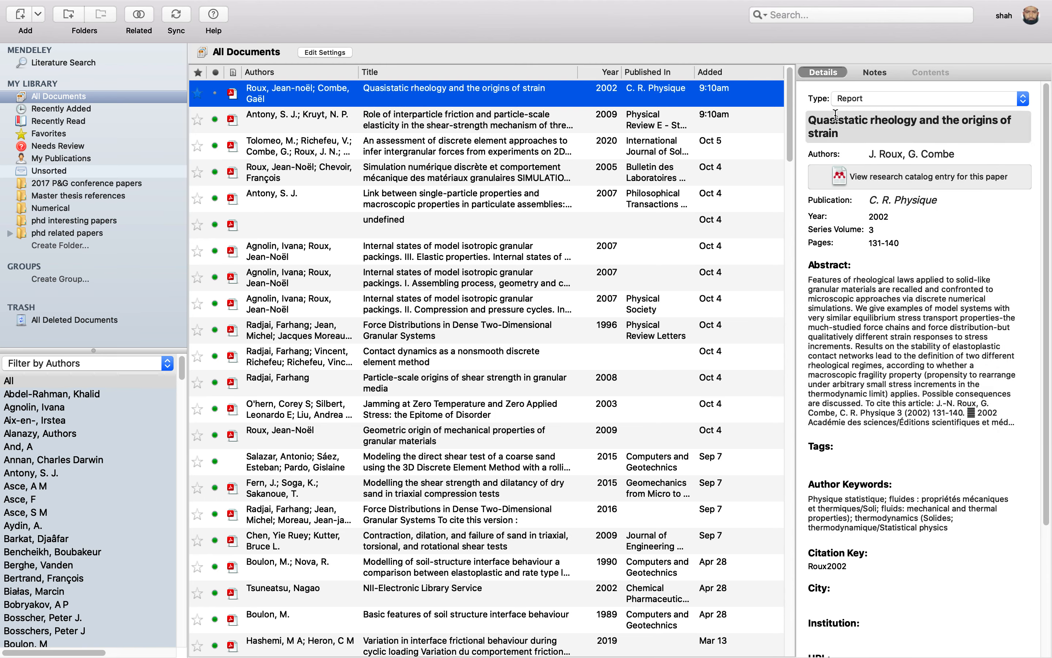
click(877, 73)
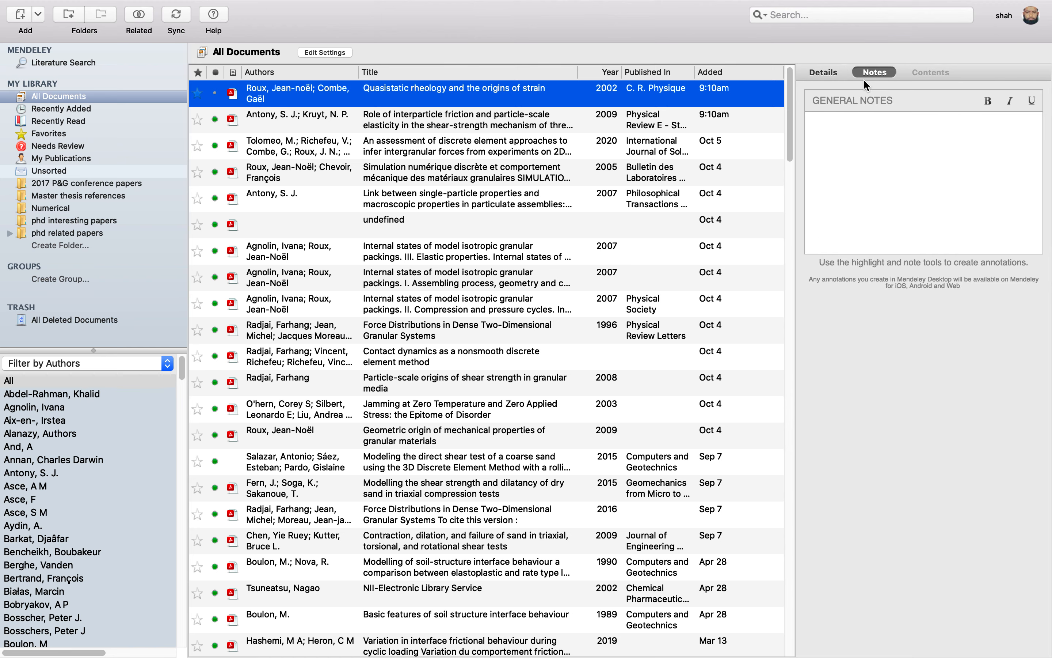
Step: Open the PDF of "Quasistatic rheology and the origins of strain" and look at the existing highlight in section 2
double_click(376, 95)
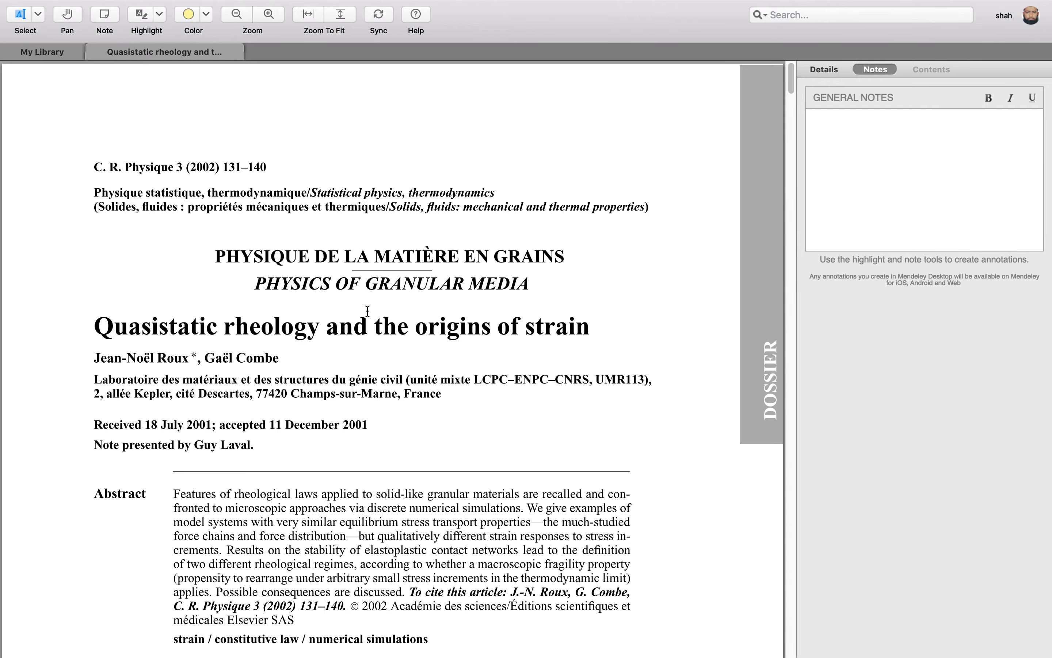
scroll(209, 315, down, 20)
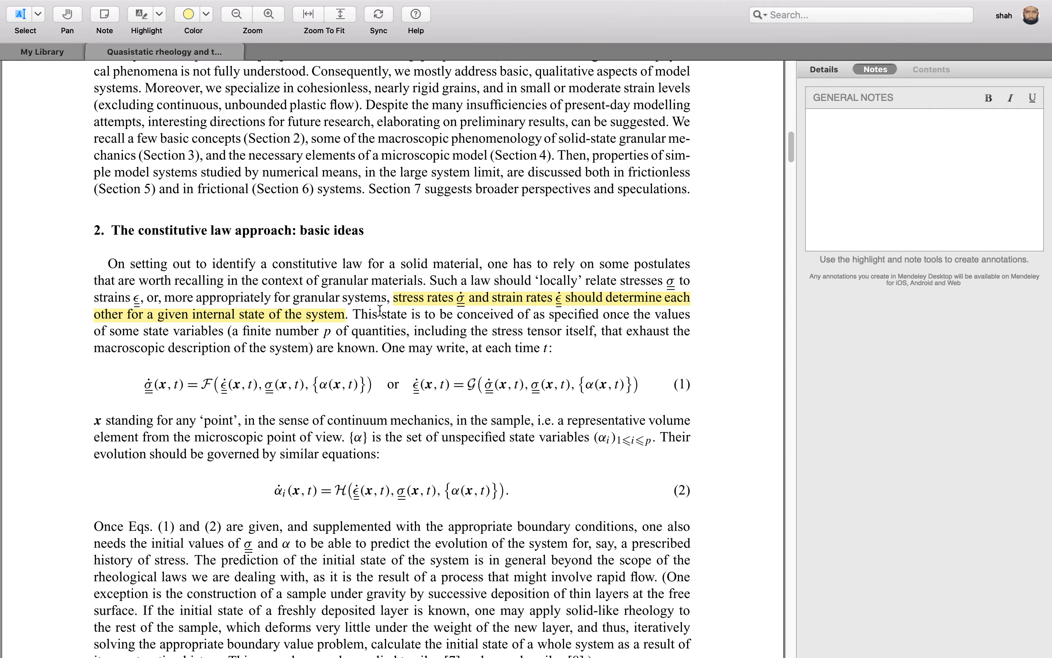
scroll(371, 312, down, 5)
scroll(395, 306, up, 4)
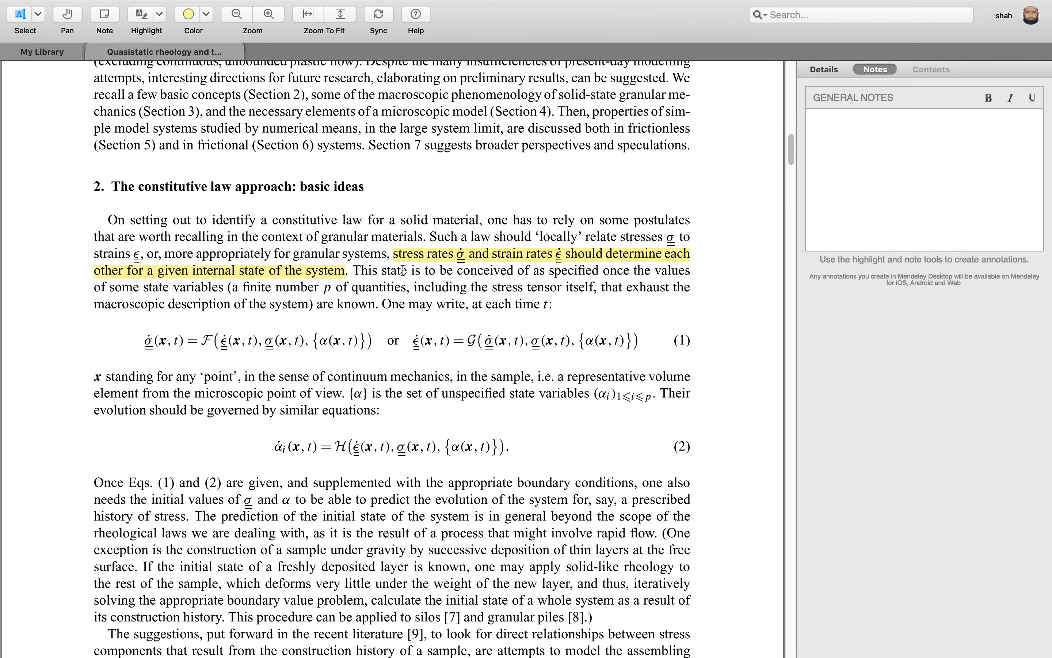
scroll(396, 258, down, 8)
scroll(395, 258, up, 5)
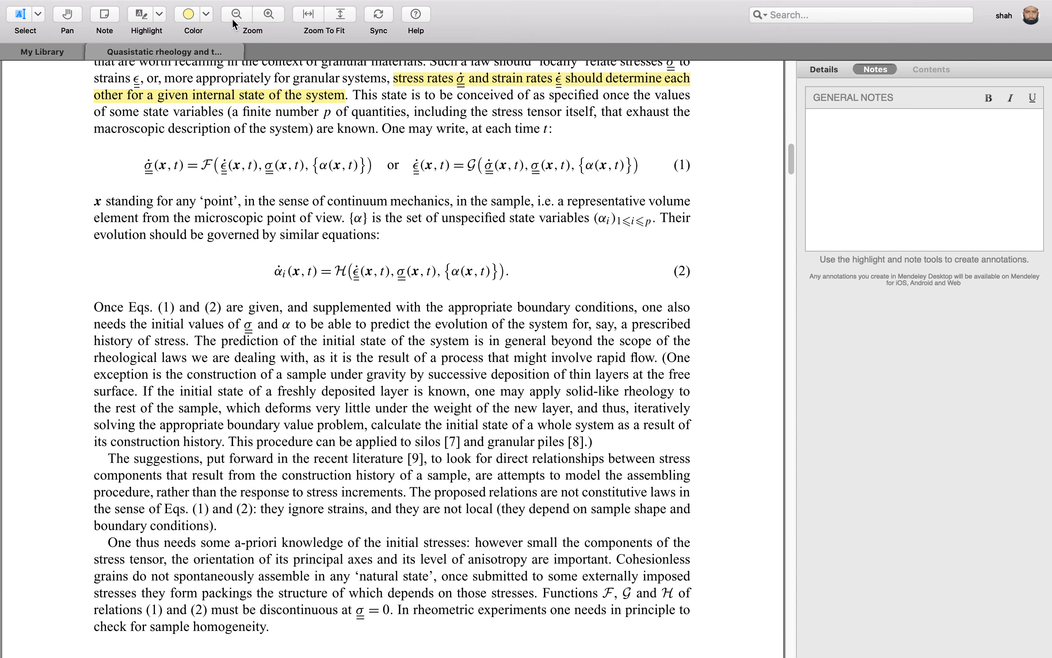
Step: Highlight the section 2 passage from "If the initial state of a freshly deposited layer" through "boundary value problem"
click(160, 15)
click(167, 34)
drag(143, 390, 376, 428)
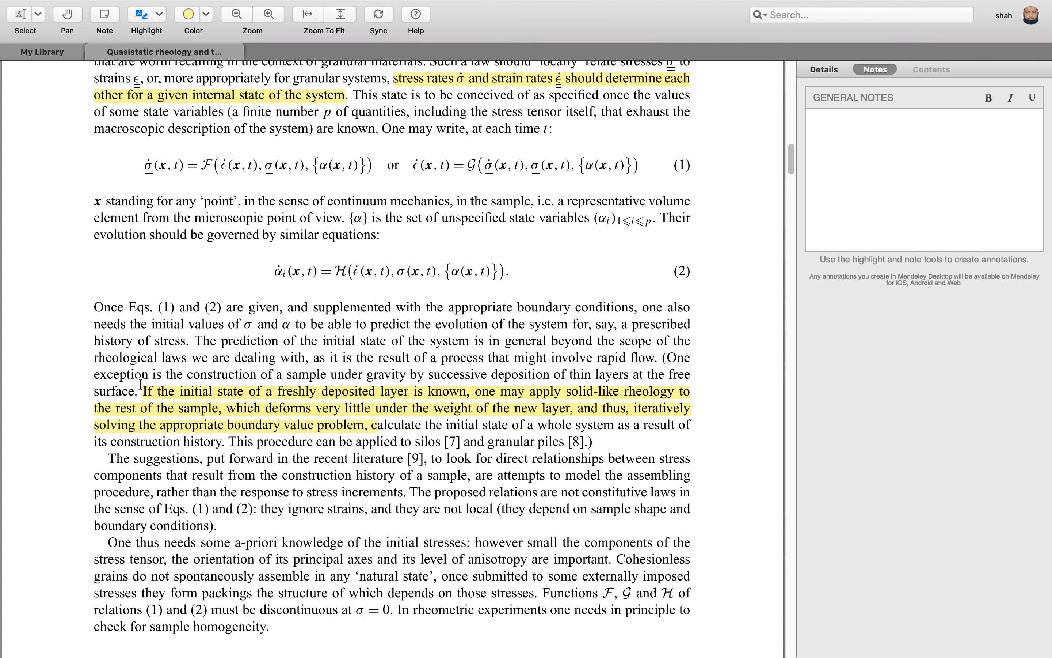
Step: Place a sticky note in the margin beside the newly highlighted passage with the text "this is a note"
click(864, 154)
click(107, 16)
click(79, 395)
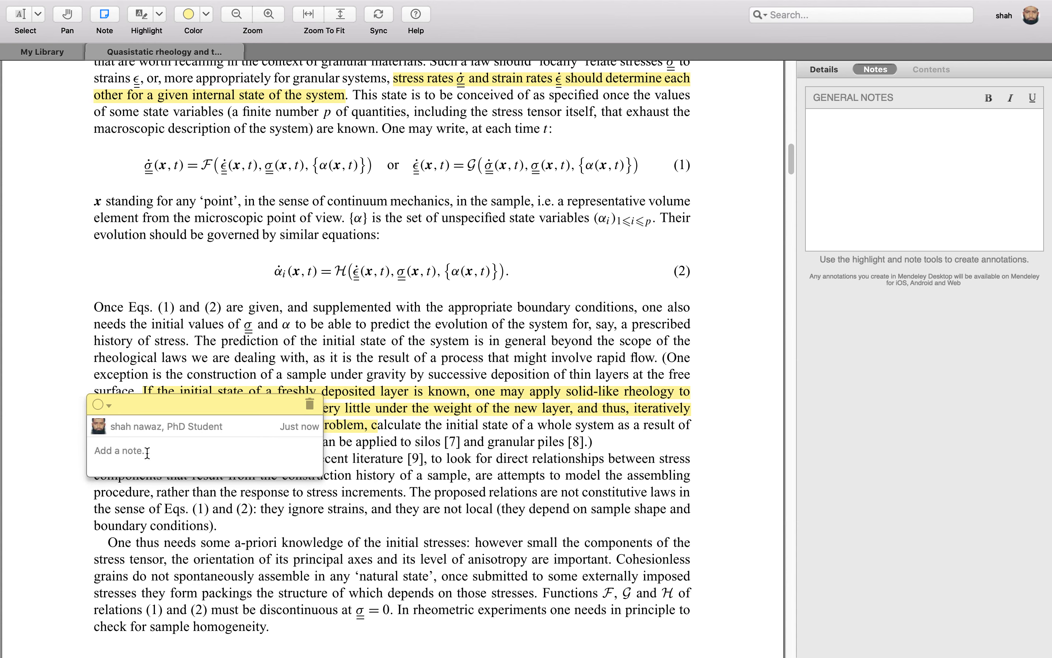
text(this is  a note)
key(Return)
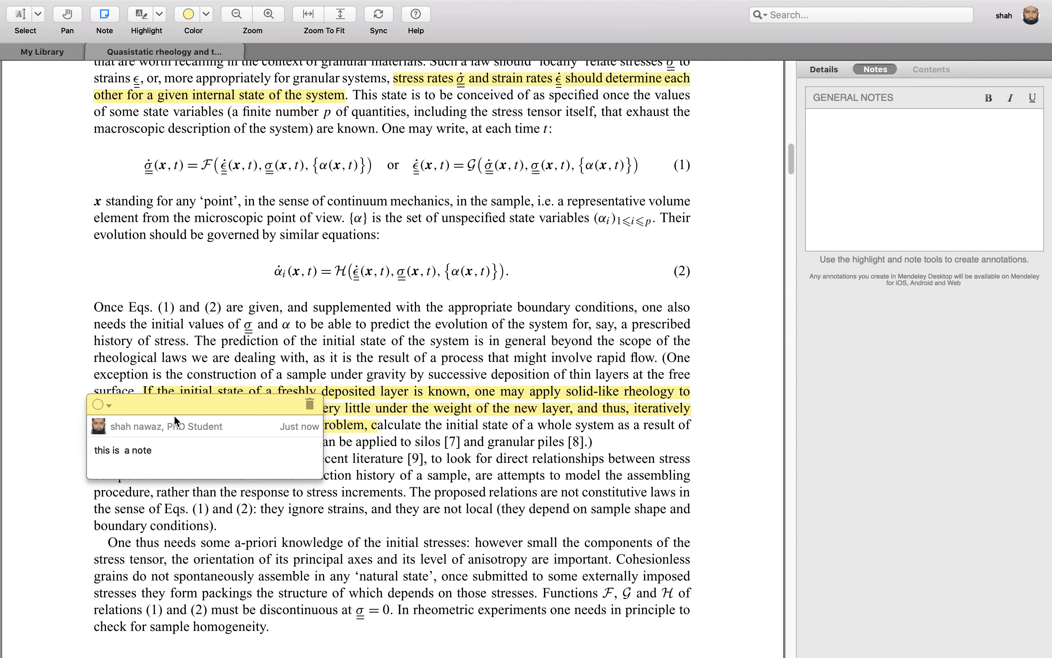
Step: Close the margin note and enter "note" in the paper's general notes
click(102, 405)
click(105, 401)
click(58, 351)
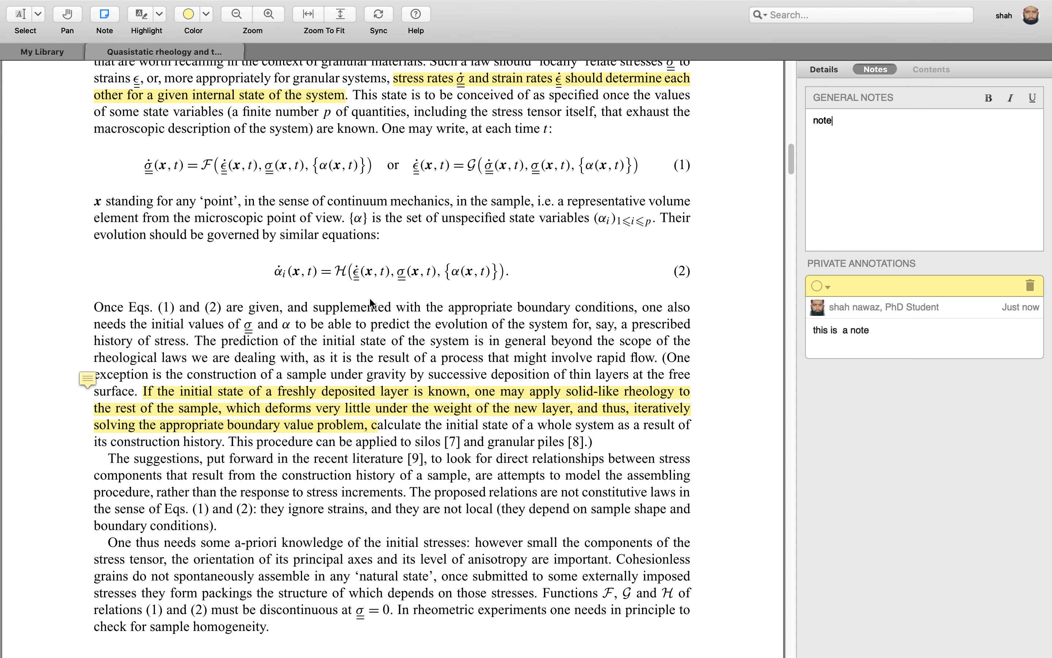
click(36, 319)
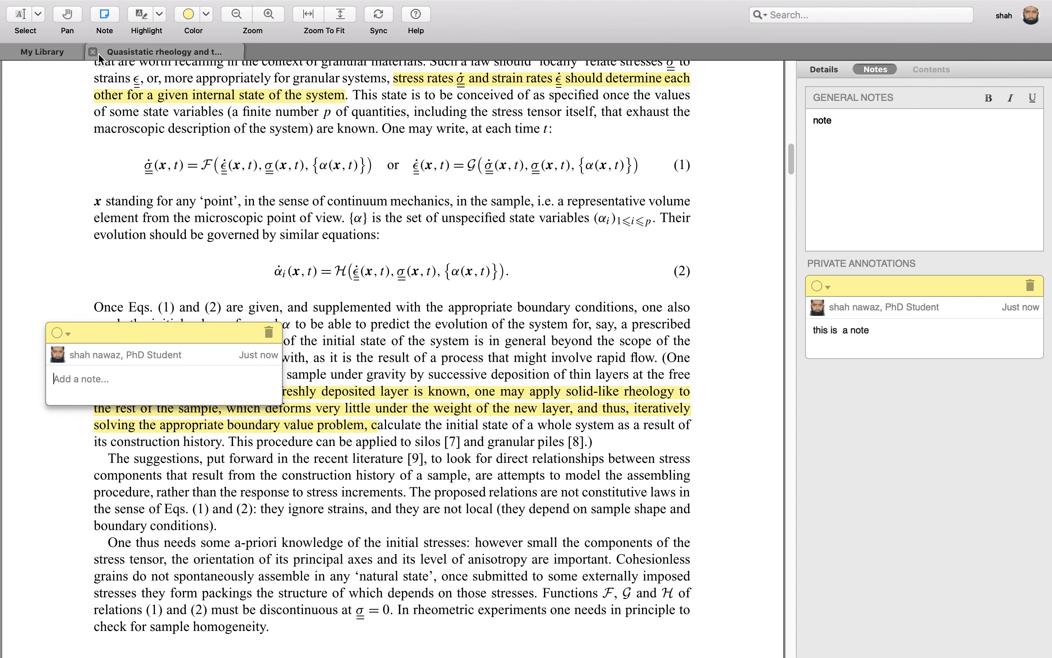
Step: Return to the library, update the details of "Quasistatic rheology and the origins of strain" and close its open PDF
click(64, 58)
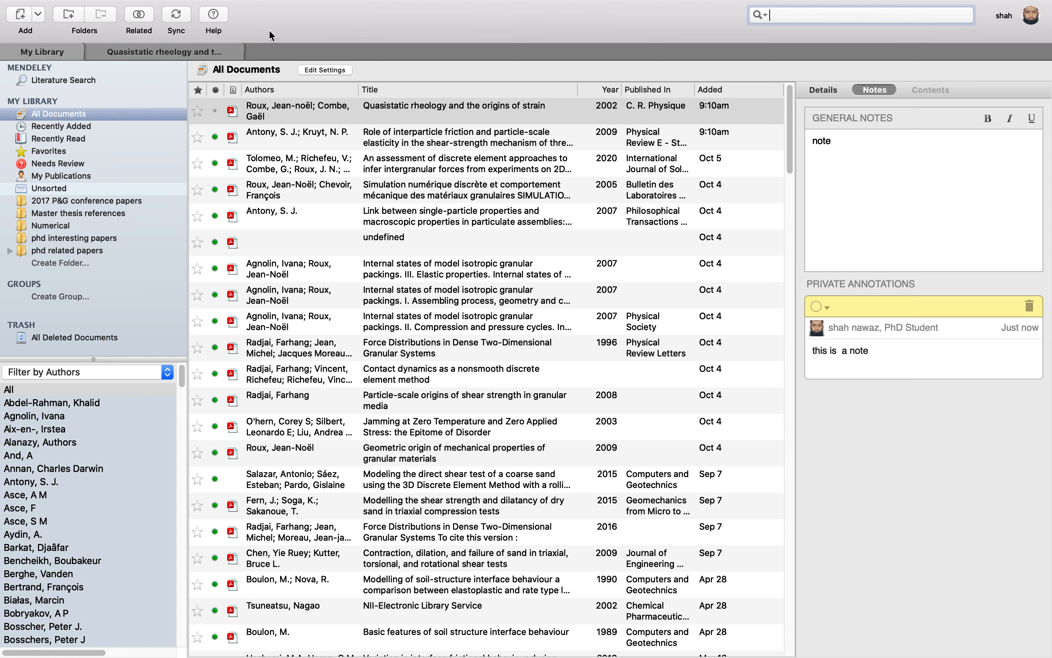
click(316, 114)
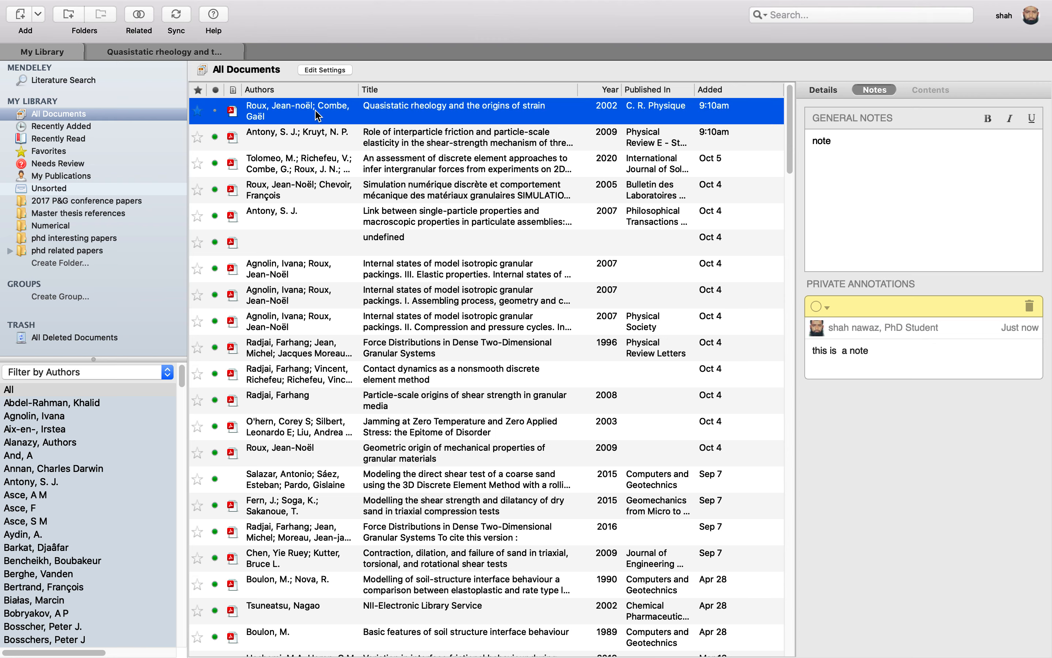
right_click(317, 115)
click(322, 121)
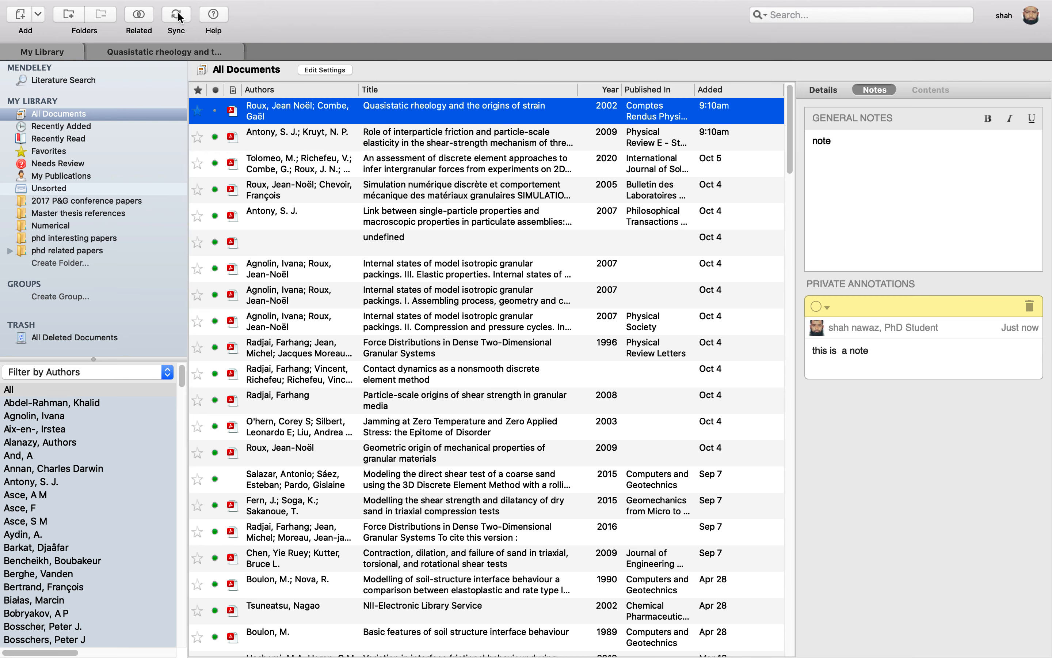
click(93, 52)
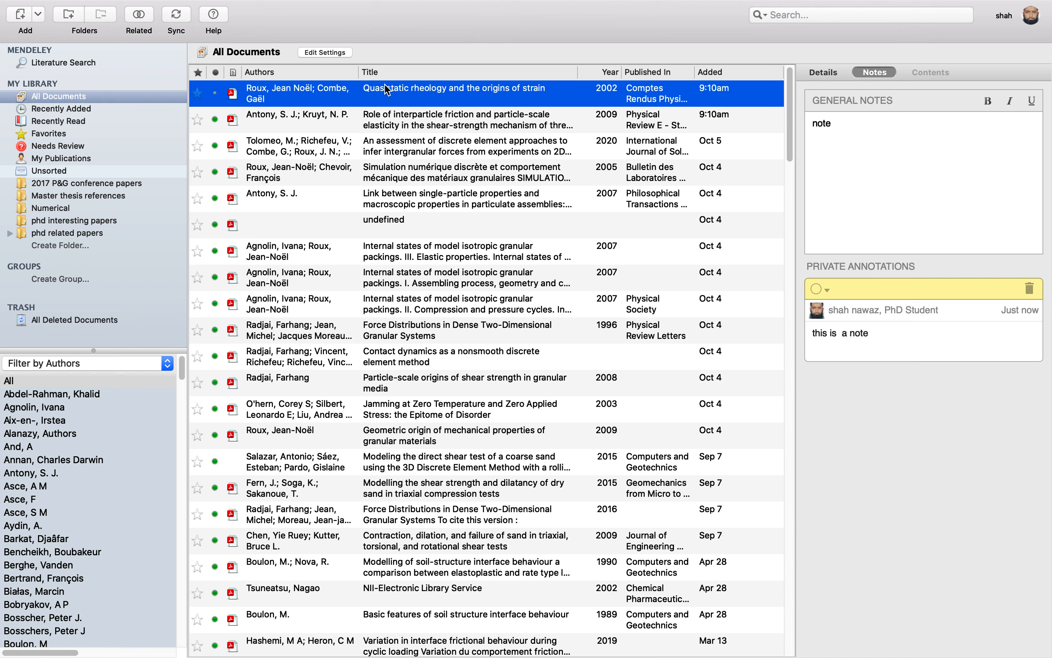
Step: Export the paper's annotations to the Downloads folder with notes and highlights included and the PDF excluded
right_click(378, 93)
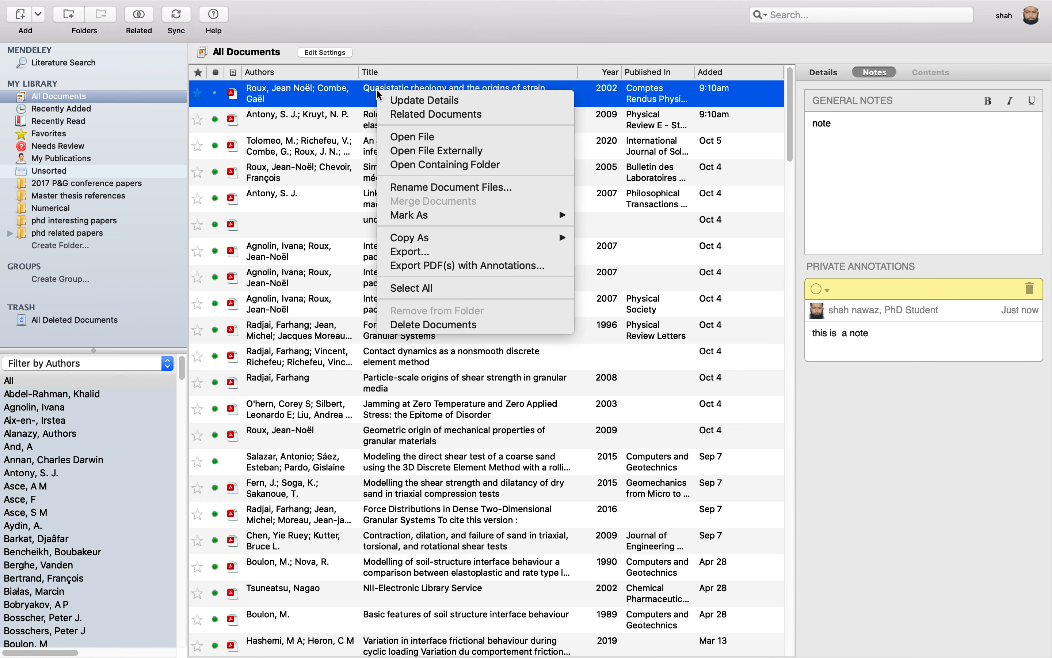
click(498, 267)
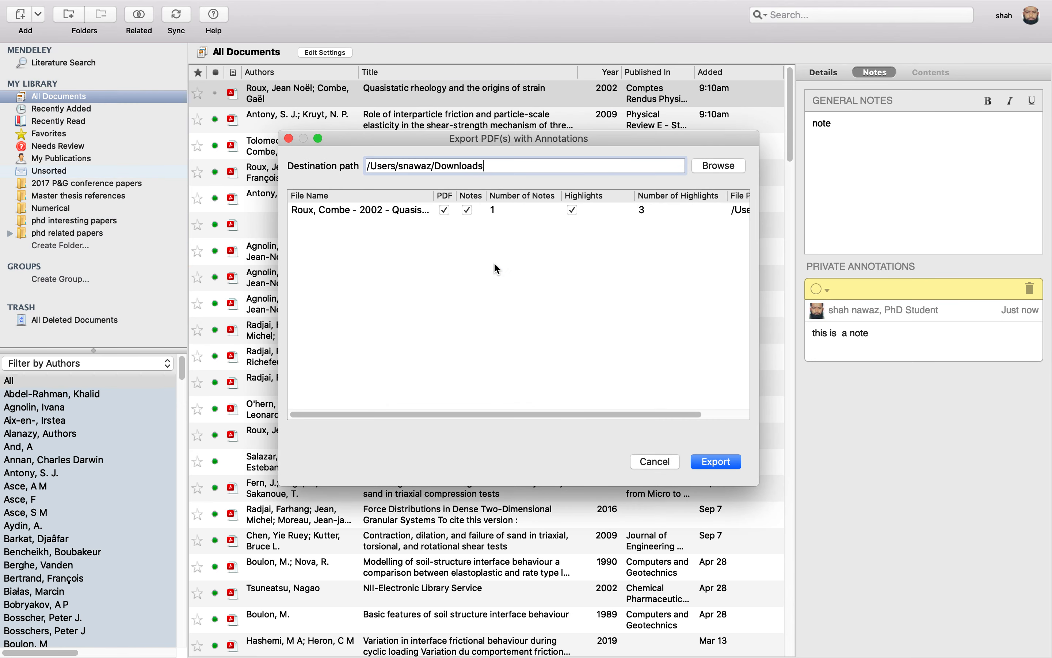
click(444, 210)
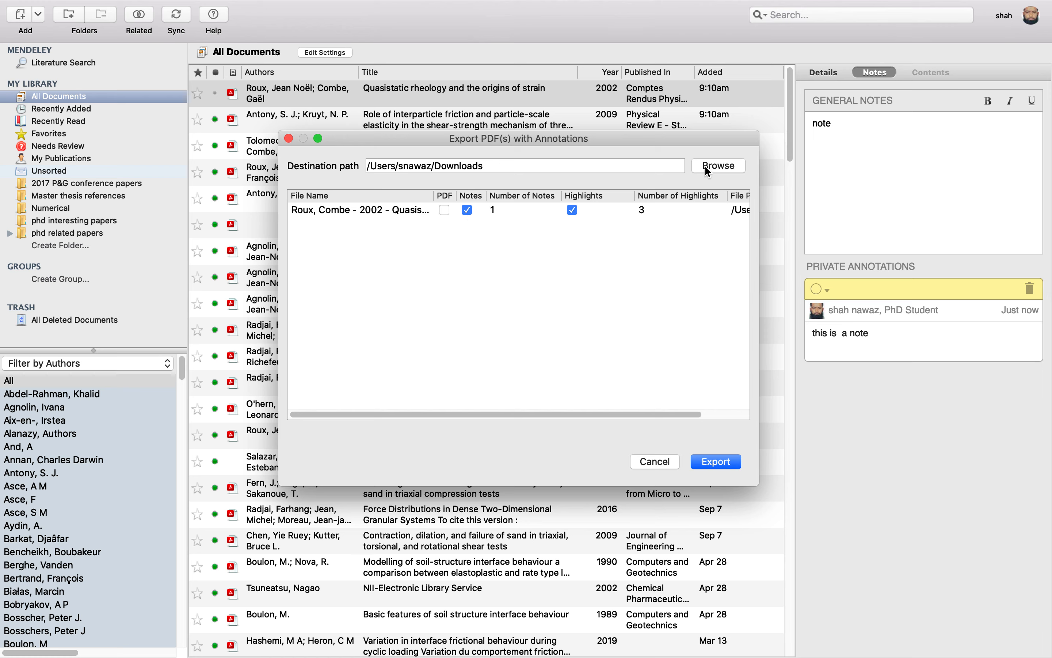
click(721, 462)
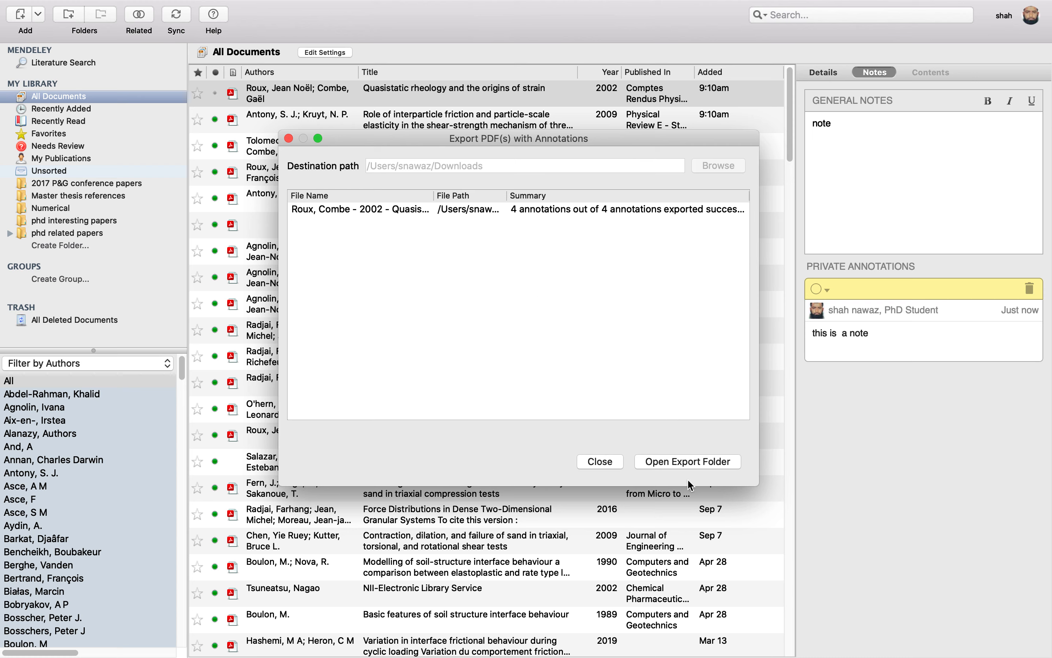
Step: Open the folder containing the exported annotations and sort its files by date modified, oldest first
click(679, 462)
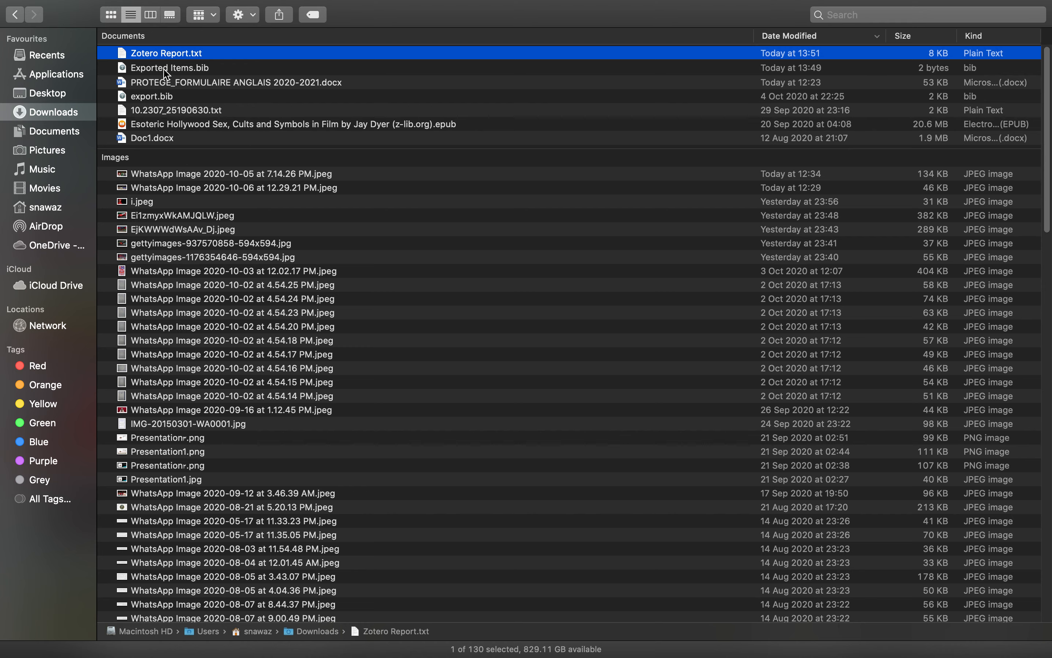
scroll(215, 334, down, 3)
scroll(215, 333, up, 3)
click(162, 101)
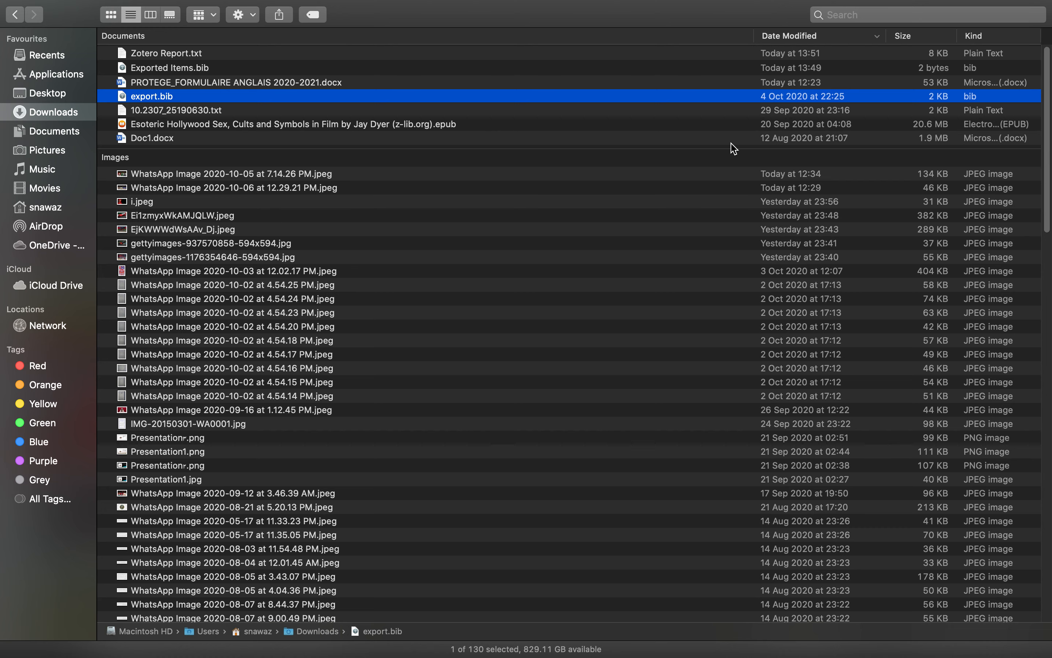
click(773, 37)
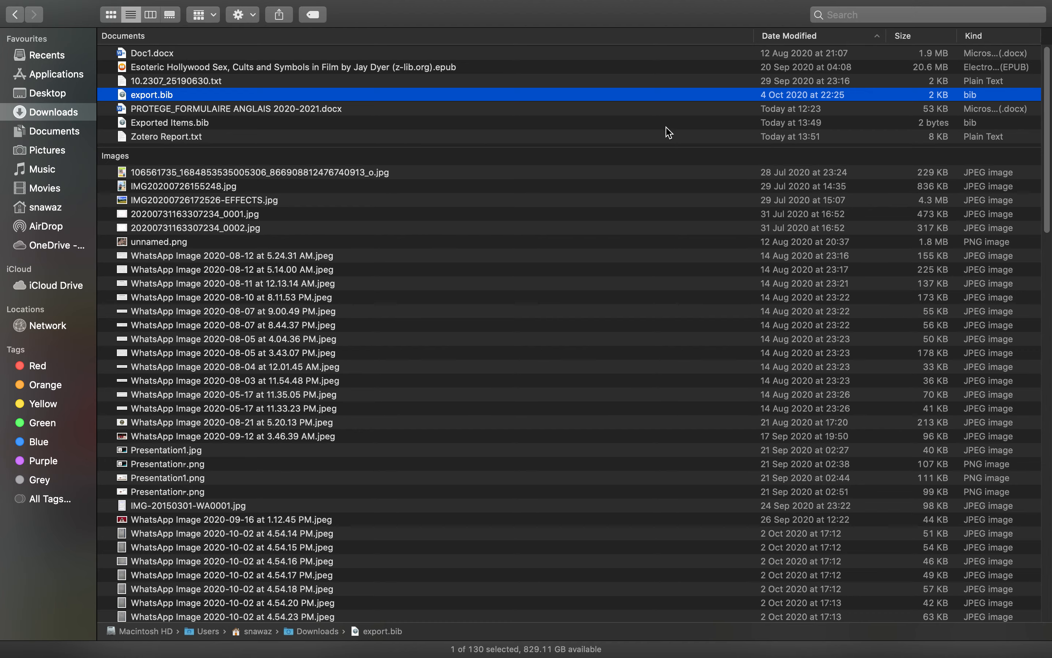
Step: Find the exported annotated PDF of "Quasistatic rheology and the origins of strain" among the PDF documents and open it in Foxit Reader
scroll(312, 228, down, 20)
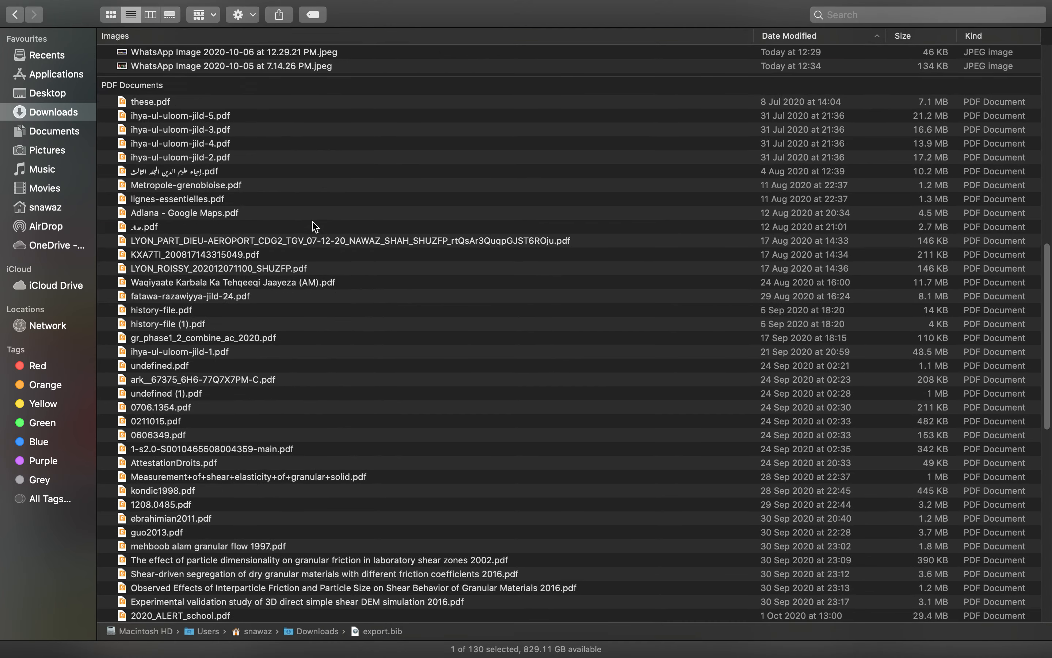
scroll(278, 370, up, 15)
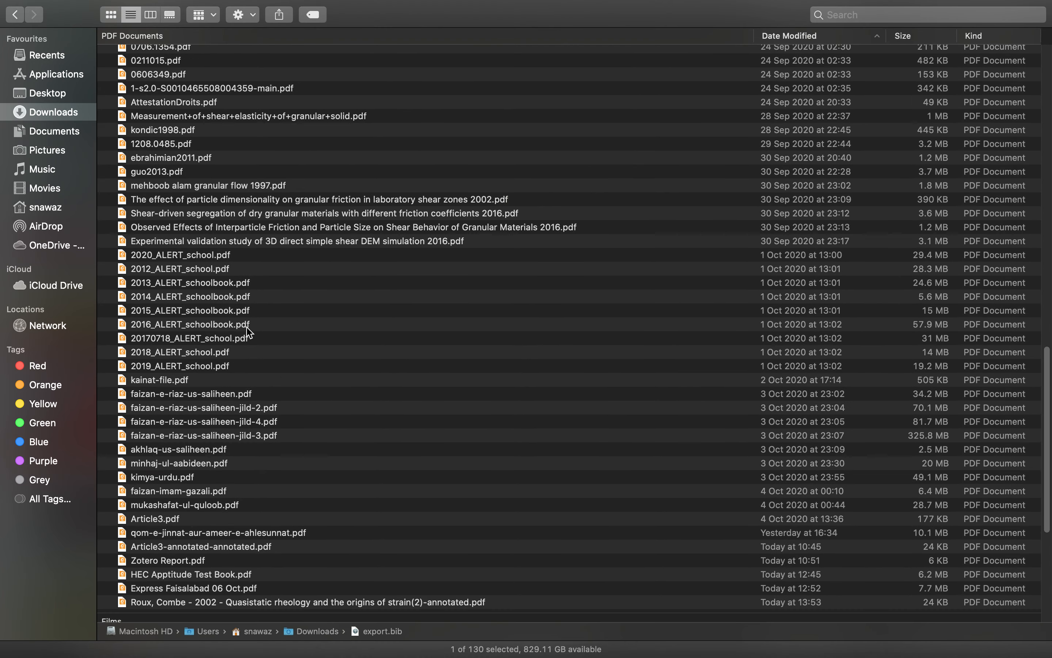
scroll(239, 317, up, 1)
scroll(229, 413, down, 8)
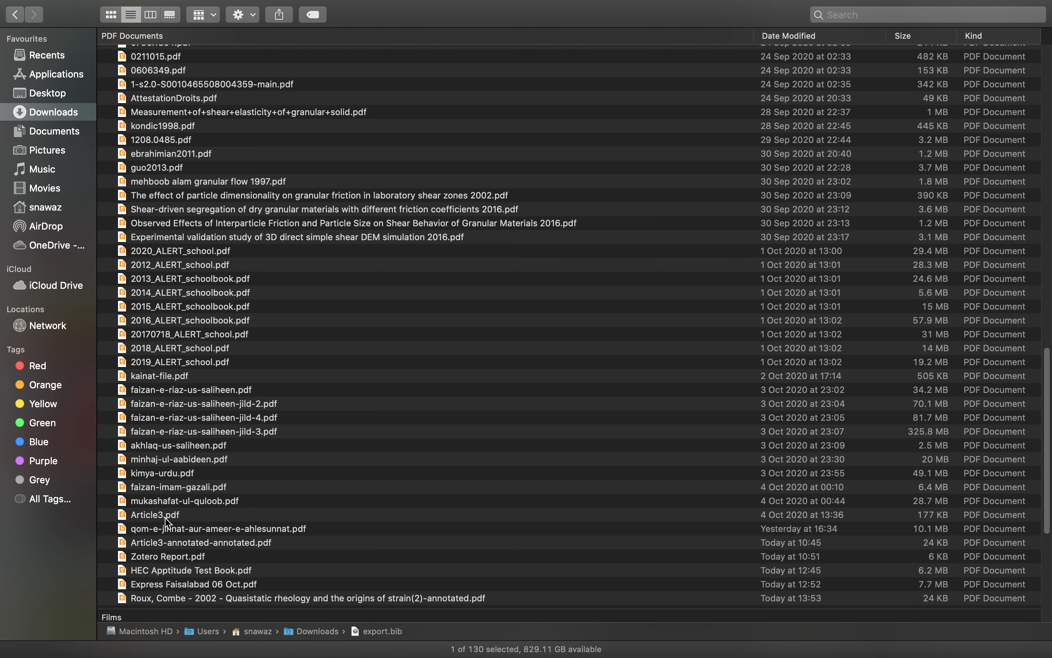
scroll(178, 555, down, 3)
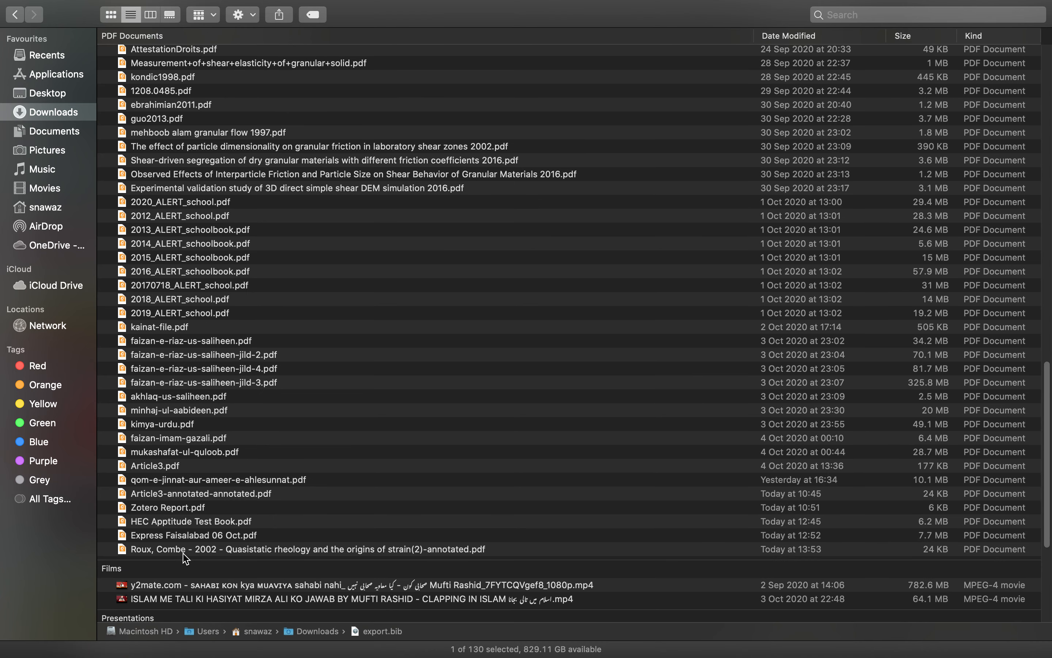
click(316, 550)
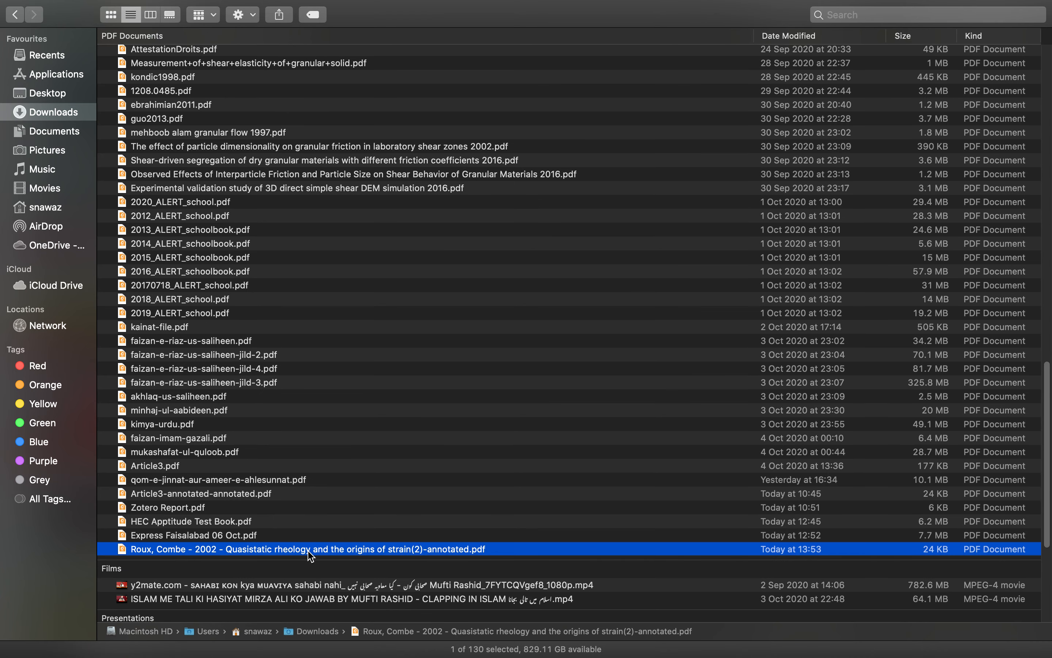
double_click(309, 551)
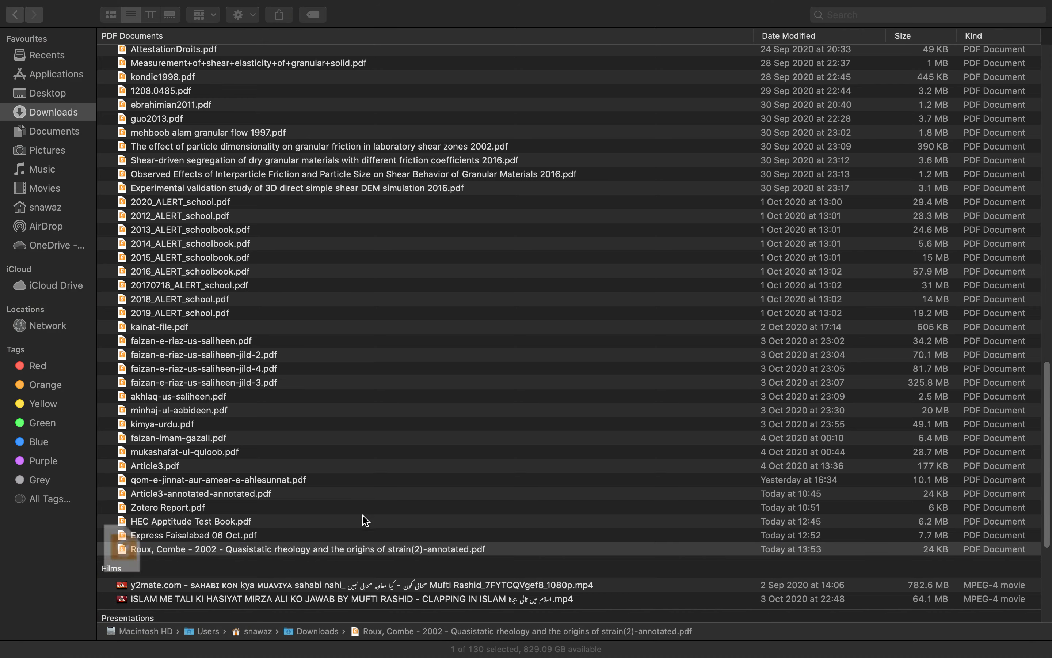
Step: Examine the annotation entries in the Mendeley export, including the note text "this is a note", and close the file
scroll(477, 433, down, 3)
scroll(473, 437, down, 20)
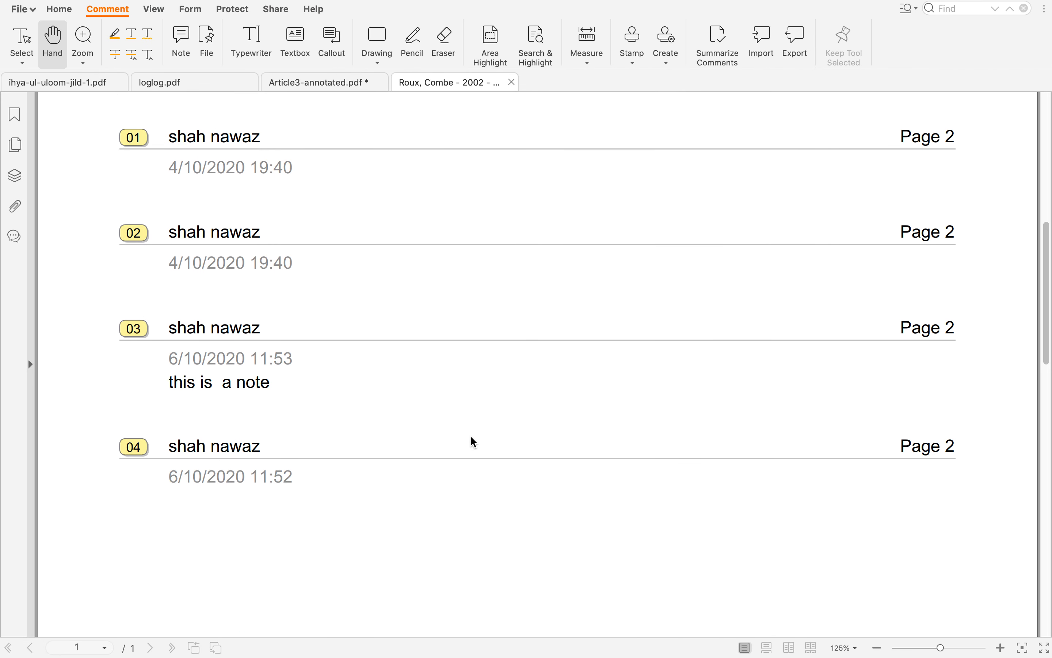
scroll(459, 434, up, 10)
scroll(458, 435, up, 15)
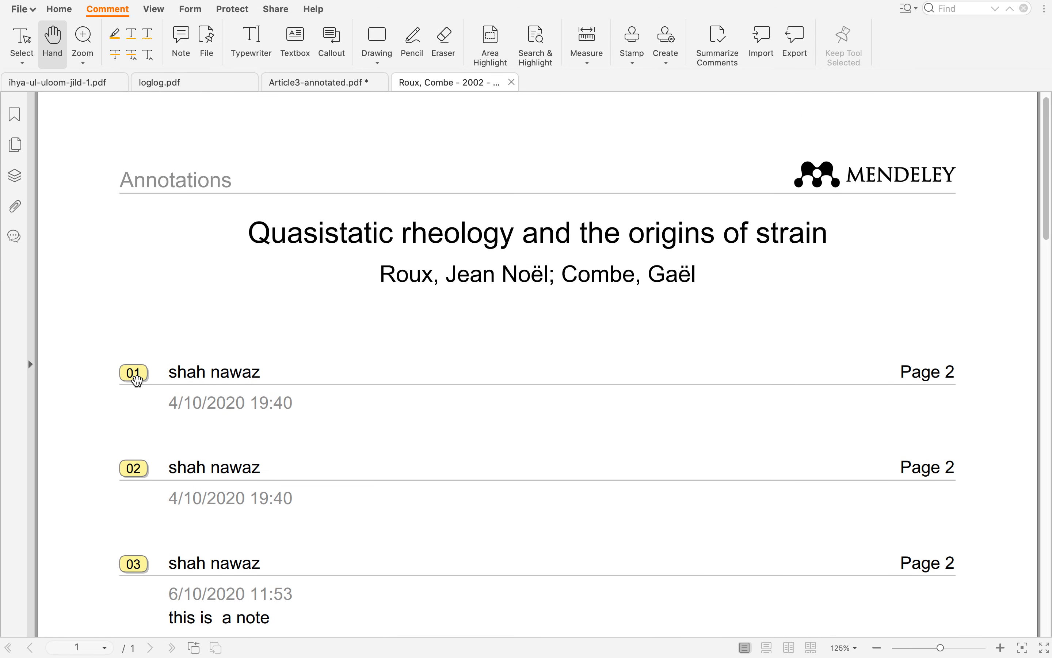
scroll(454, 385, up, 1)
scroll(352, 398, down, 2)
scroll(321, 404, down, 4)
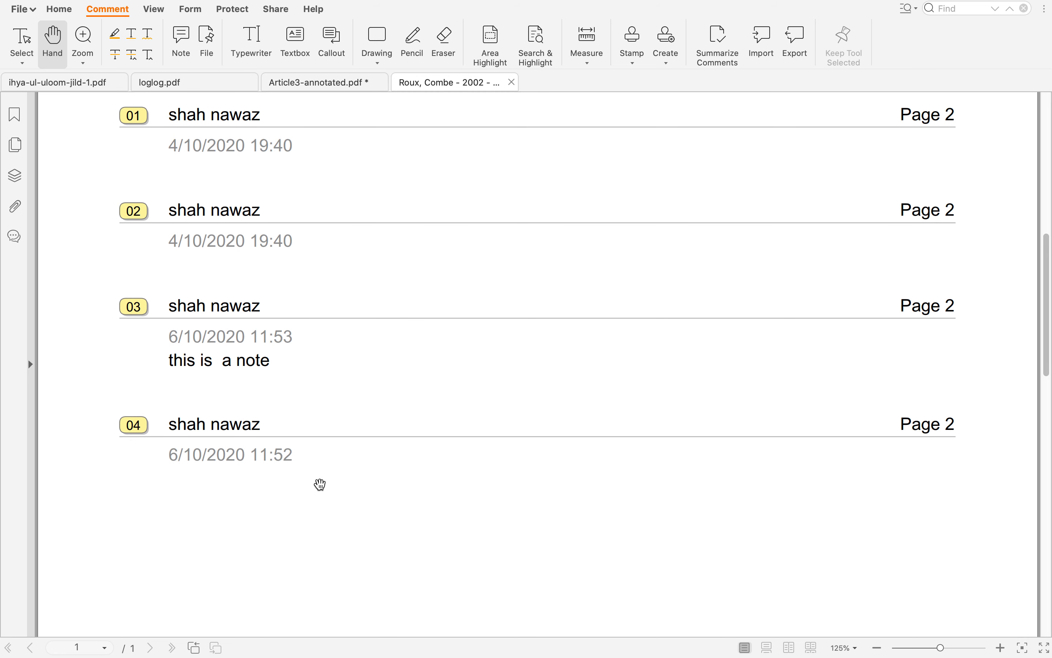
scroll(318, 483, up, 2)
scroll(318, 484, up, 2)
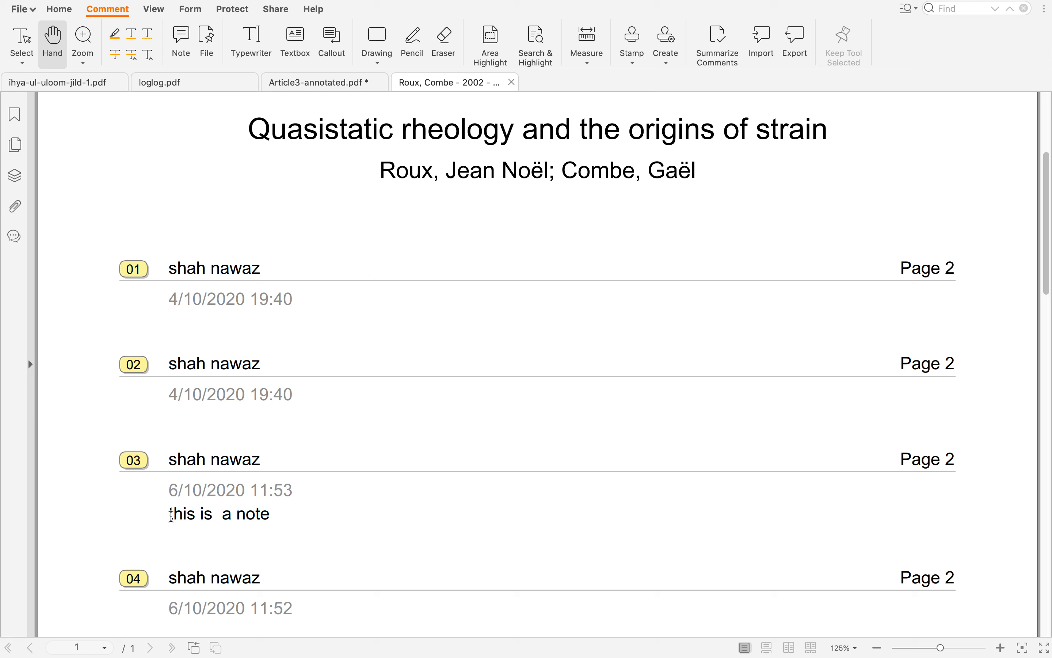
drag(171, 514, 289, 521)
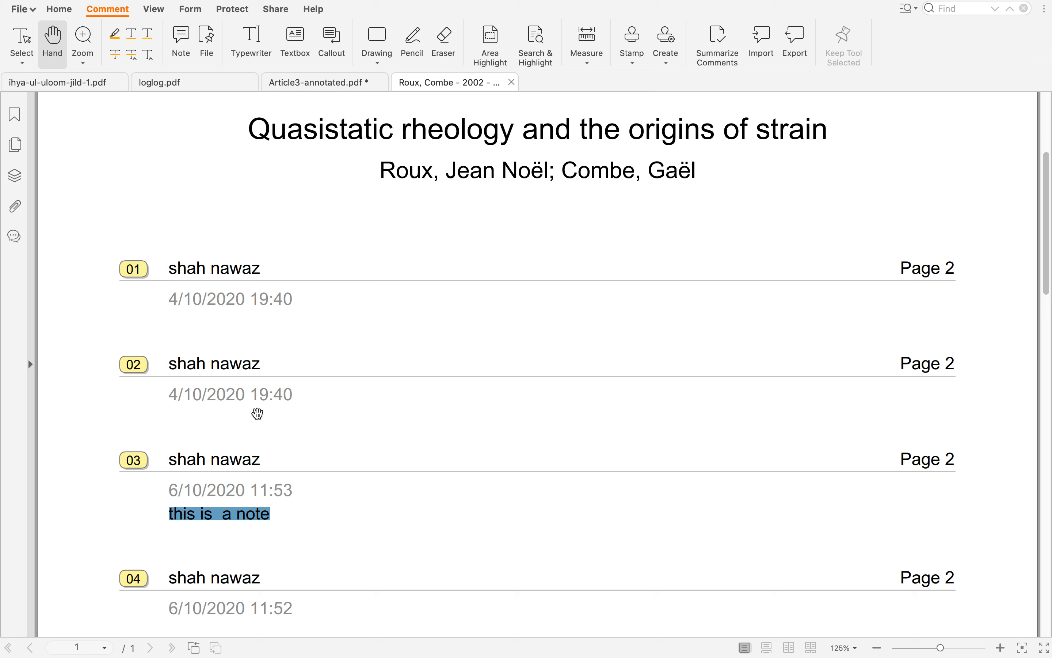
mouse_move(637, 655)
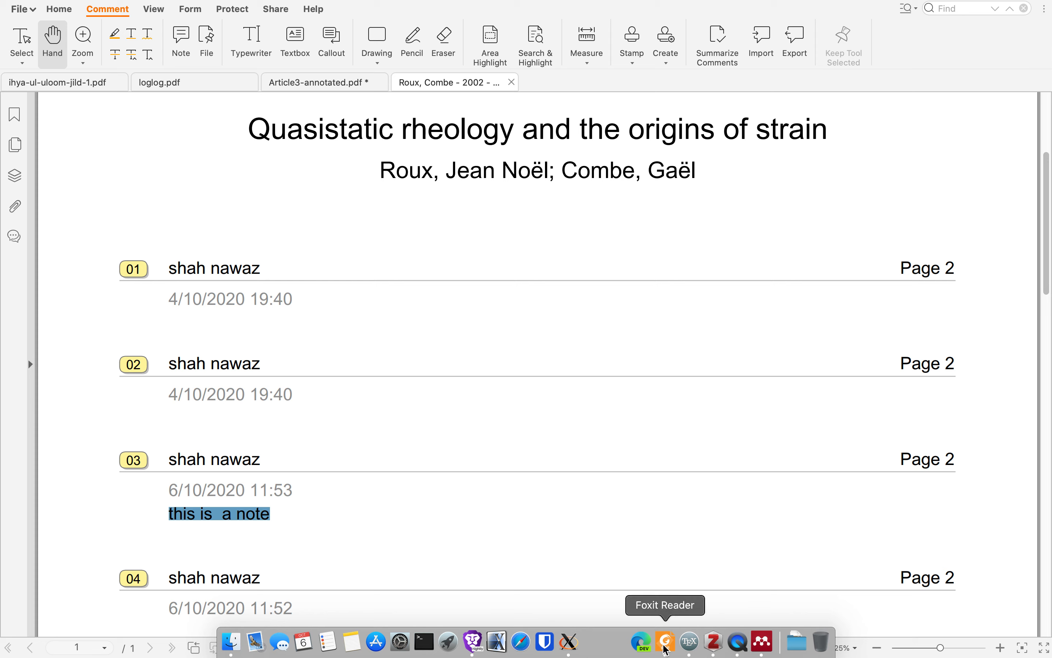
click(316, 437)
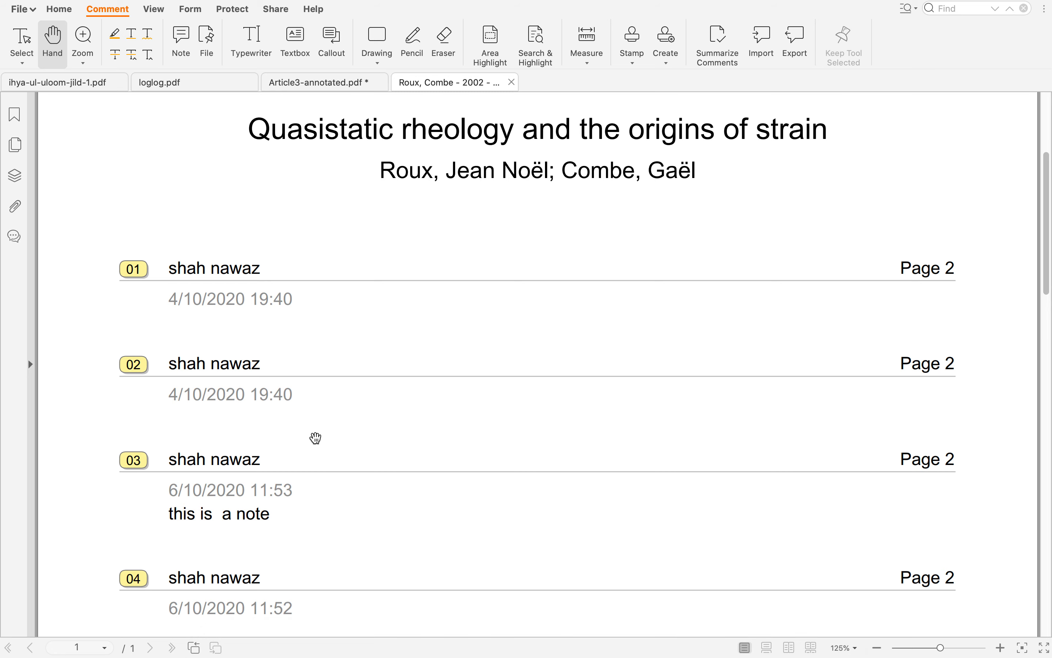
click(511, 82)
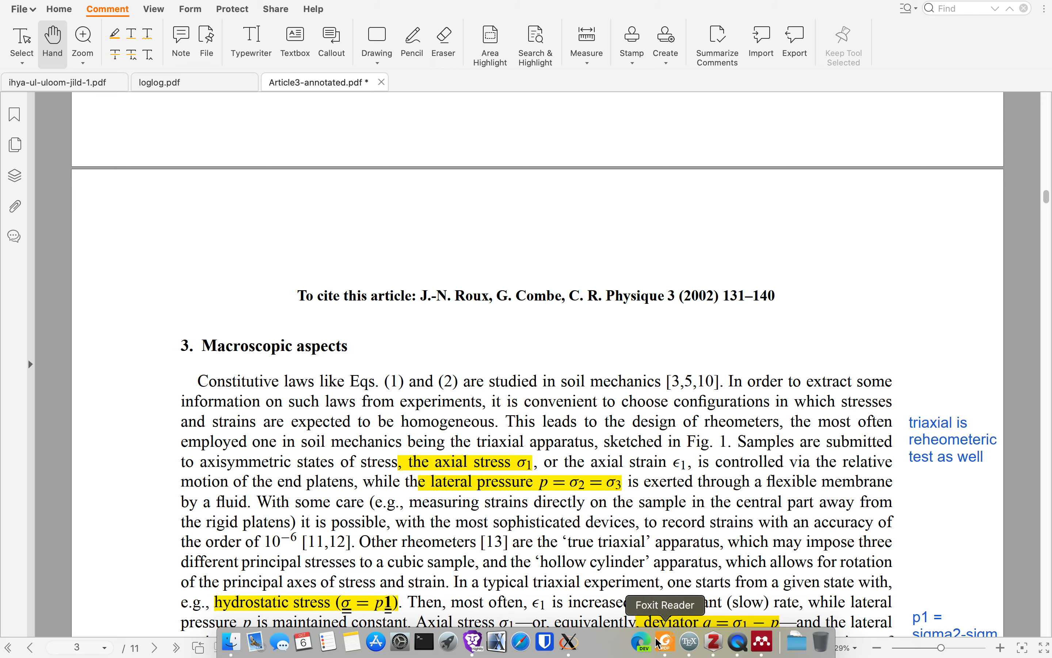
Step: Create a comment summary of Article3-annotated.pdf for all pages, with document and comments with sequence numbers on separate pages
click(662, 643)
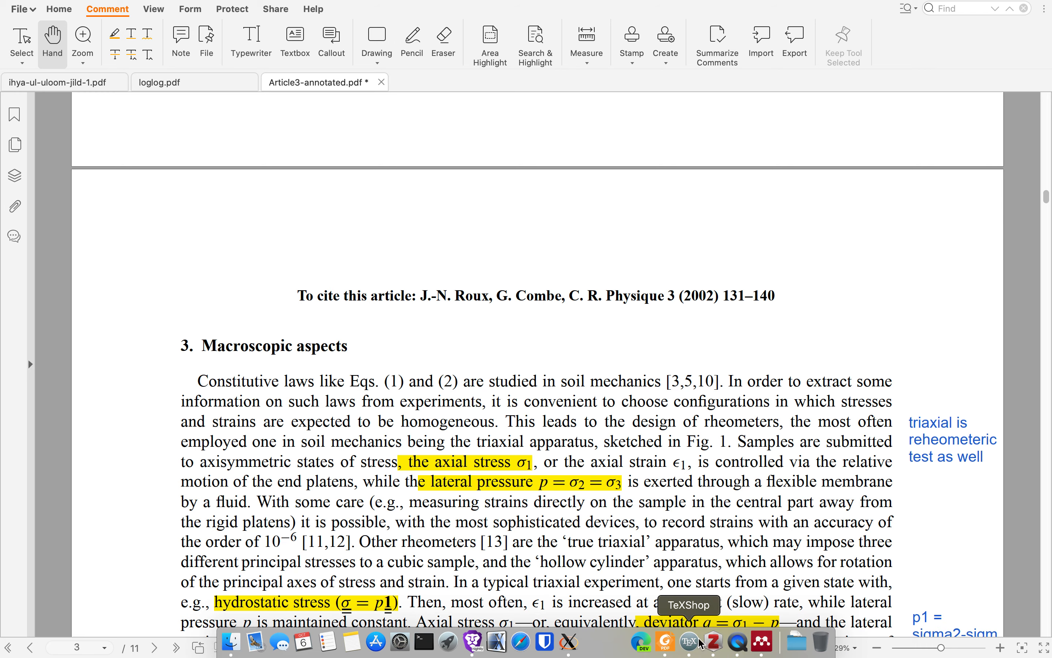
scroll(653, 327, up, 5)
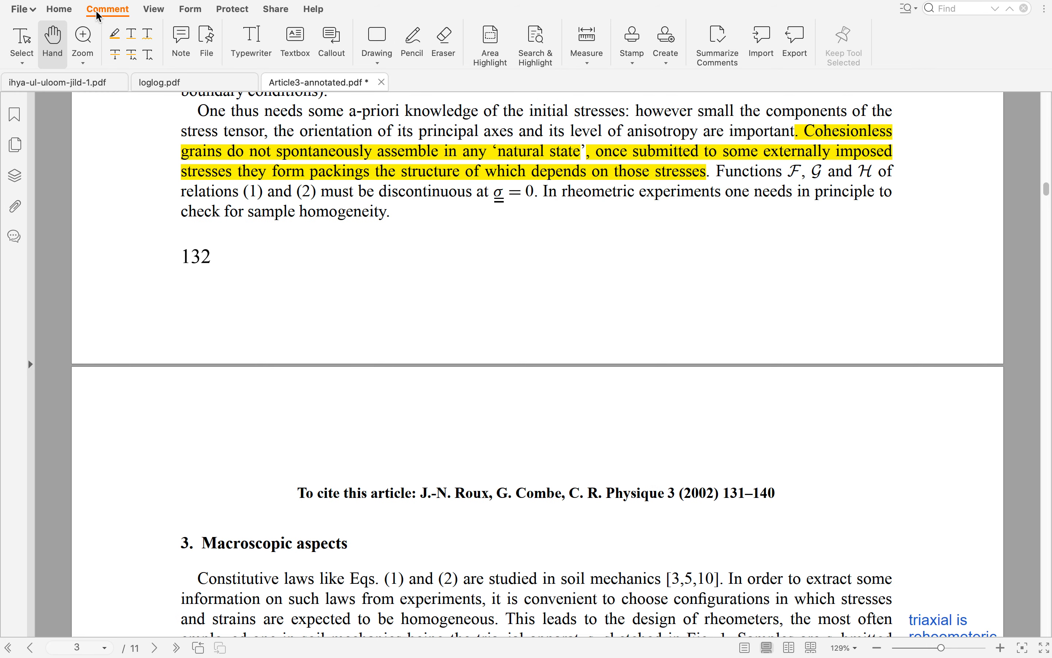
click(715, 50)
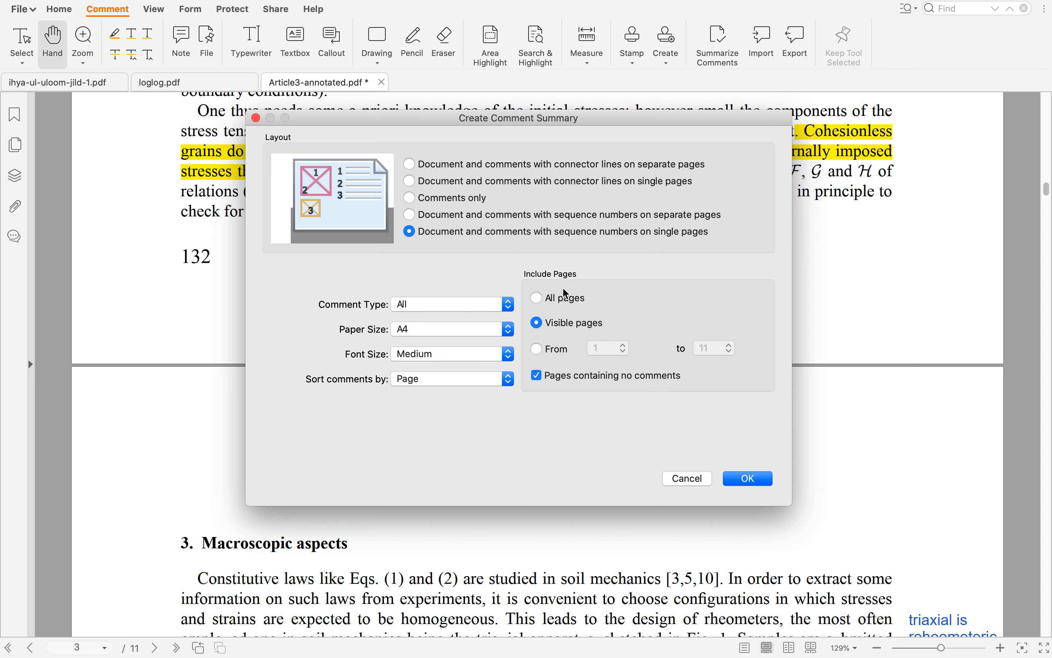
click(471, 215)
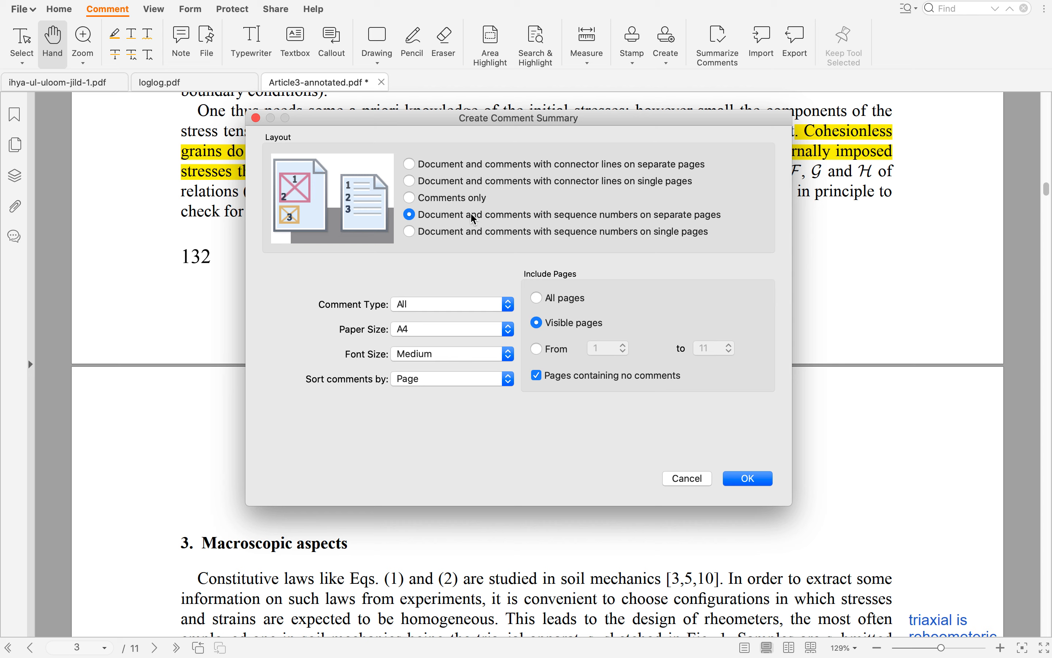
click(560, 302)
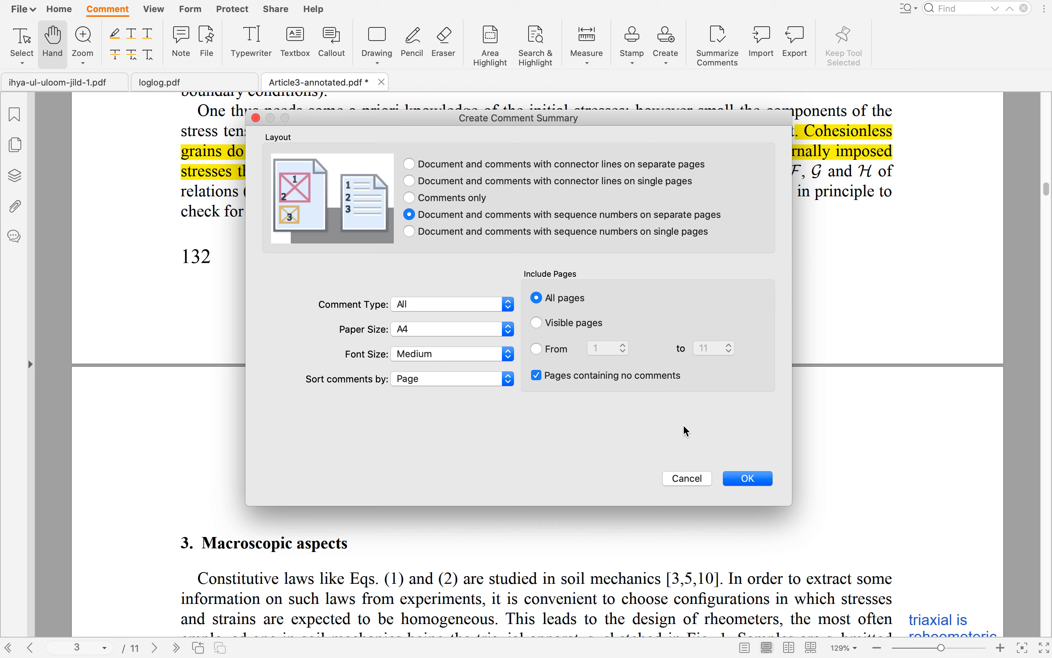
click(565, 327)
click(573, 300)
click(745, 478)
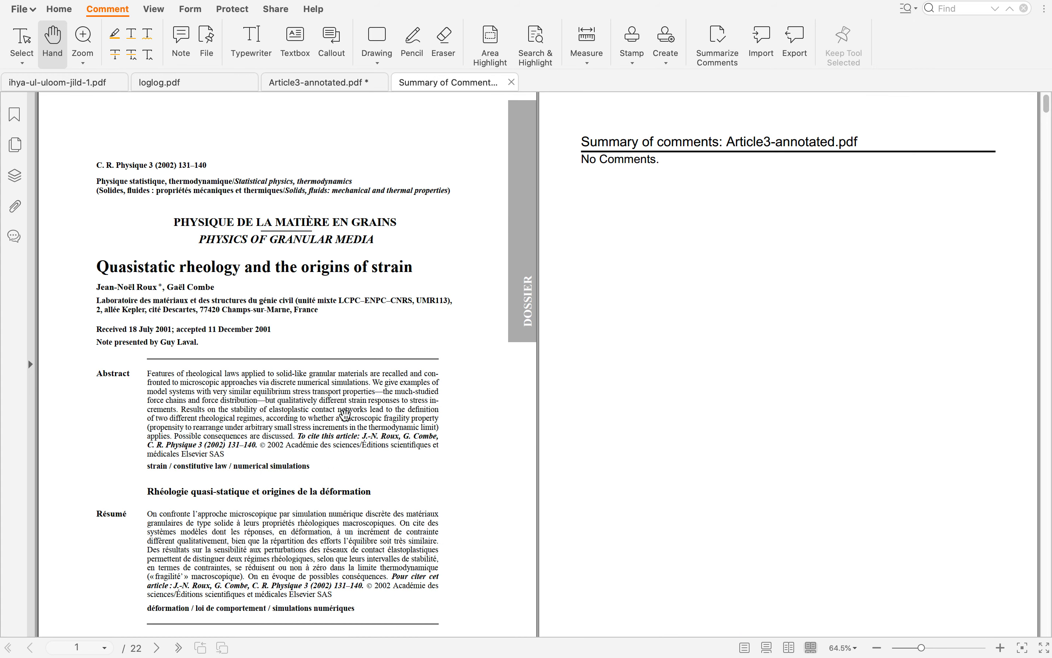
Step: Review the comment lists beside pages 2 and 3 of the article in the summary and close it without saving
scroll(348, 421, down, 5)
scroll(348, 420, down, 8)
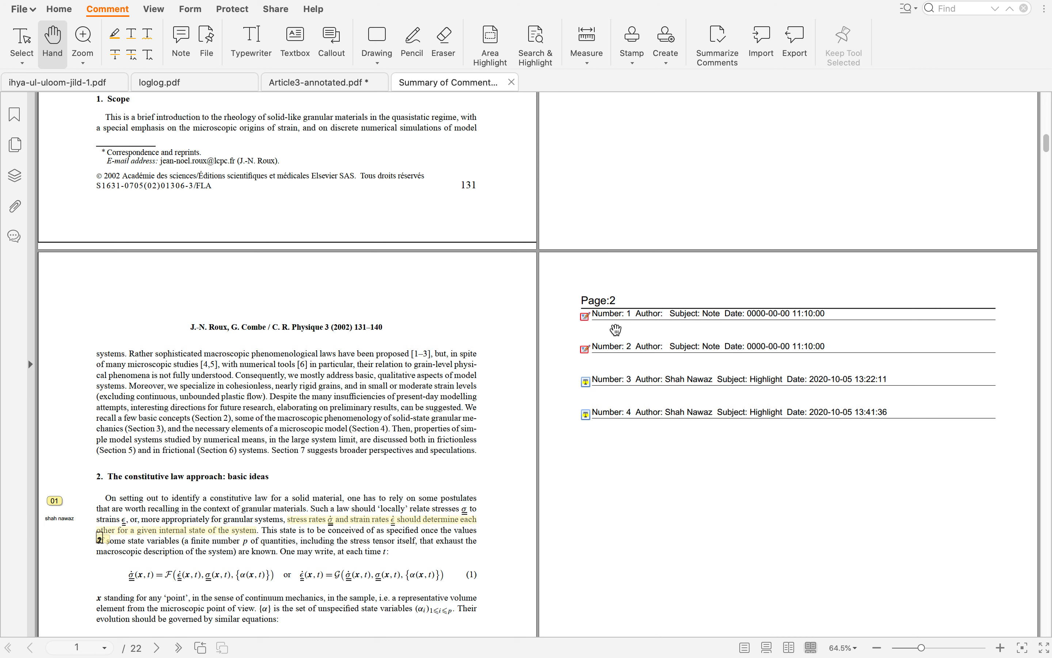
scroll(320, 416, down, 3)
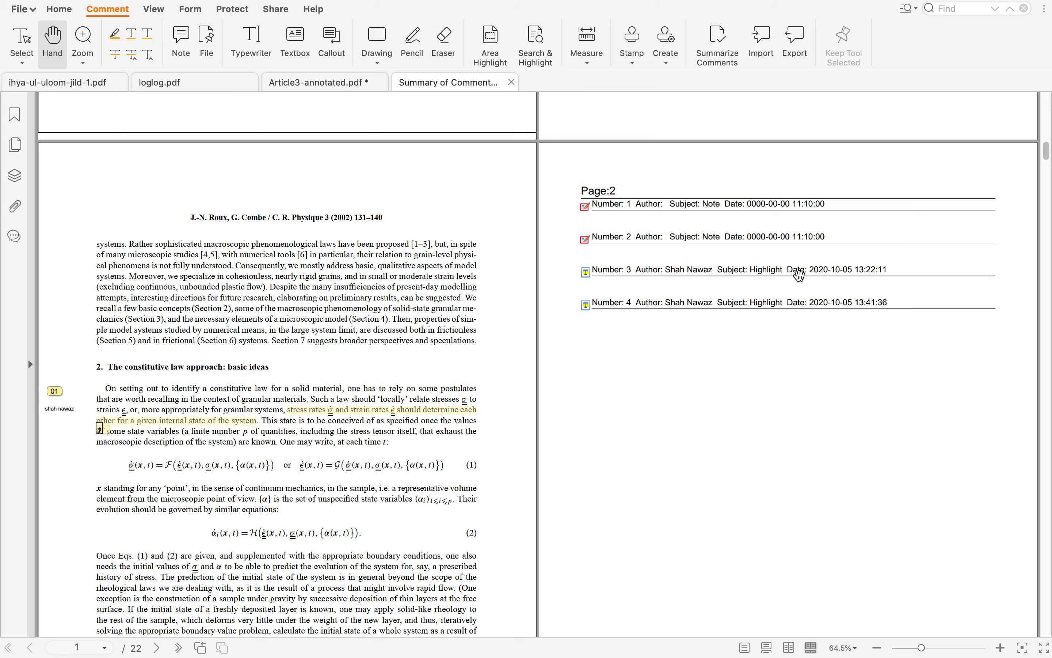
scroll(355, 361, down, 6)
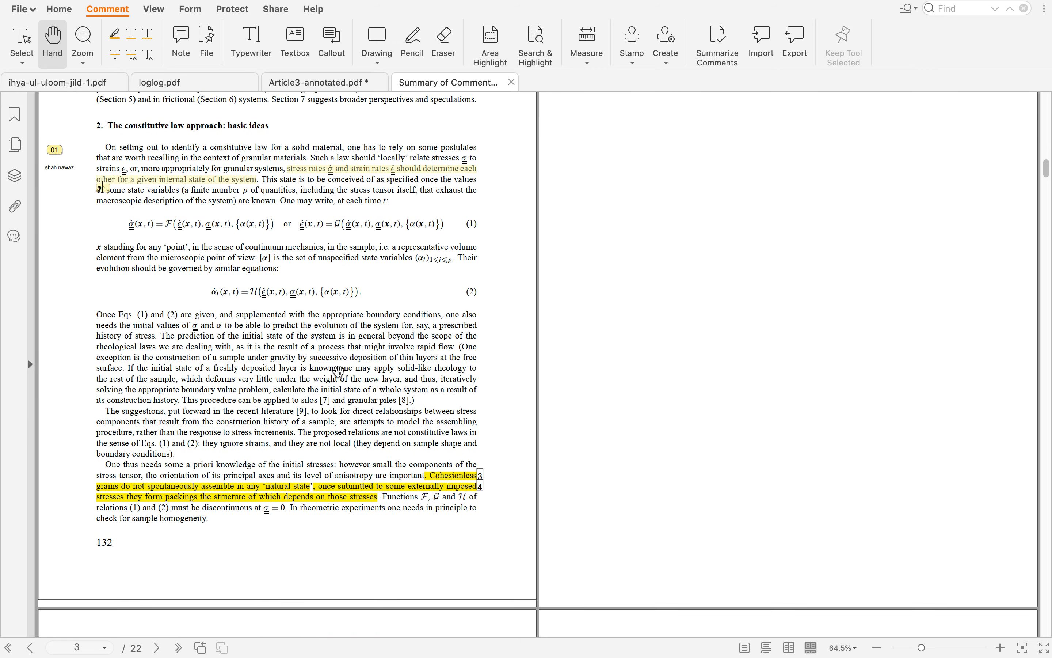
scroll(619, 294, up, 3)
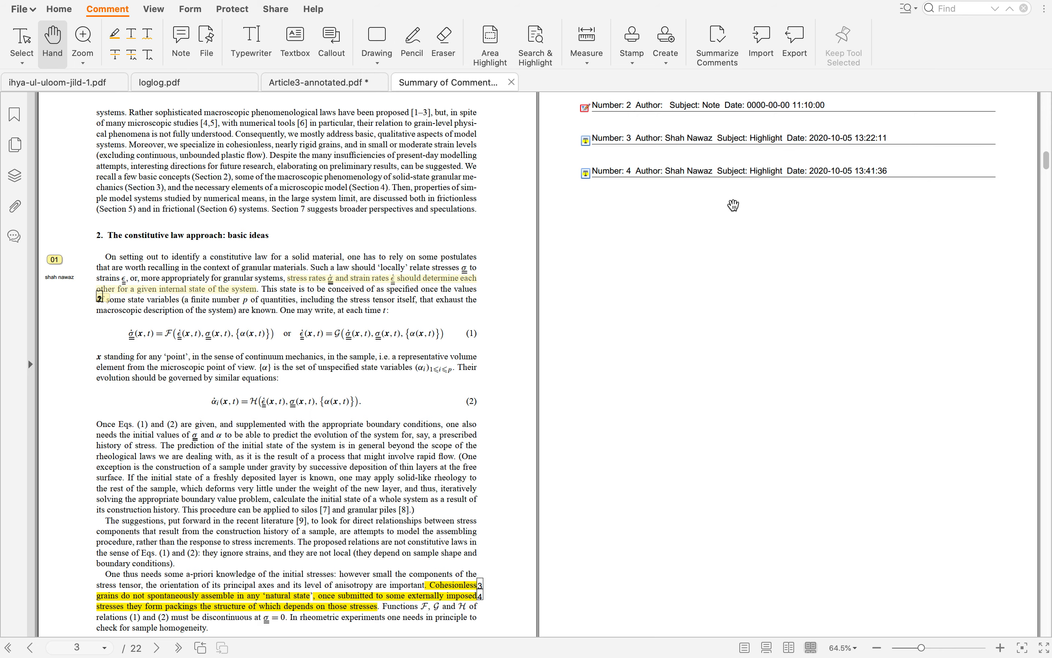
scroll(653, 289, down, 10)
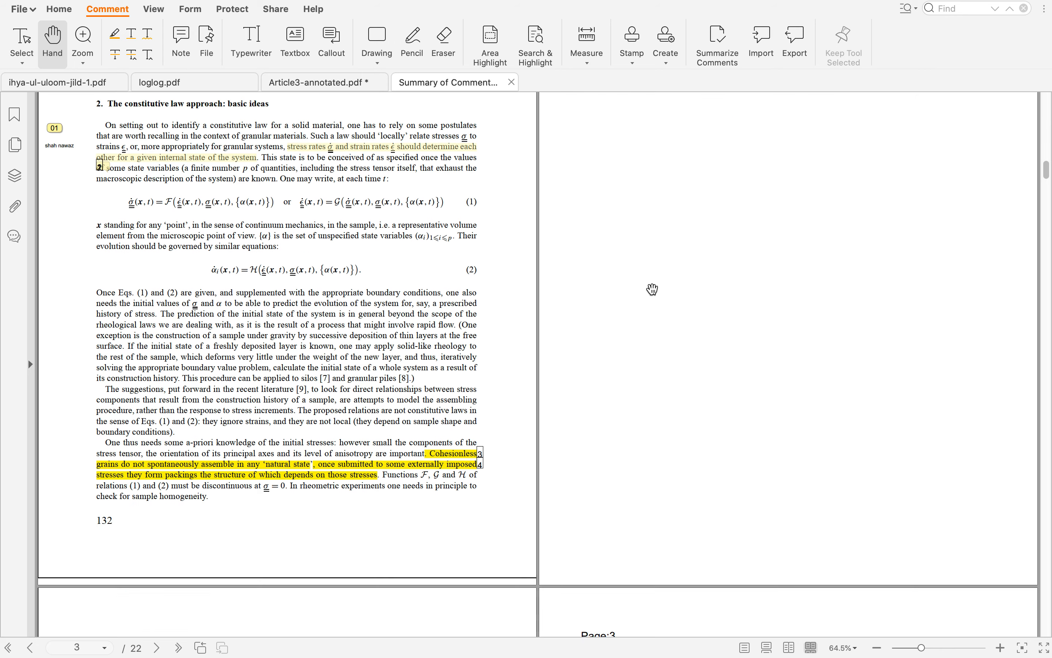
scroll(648, 298, down, 5)
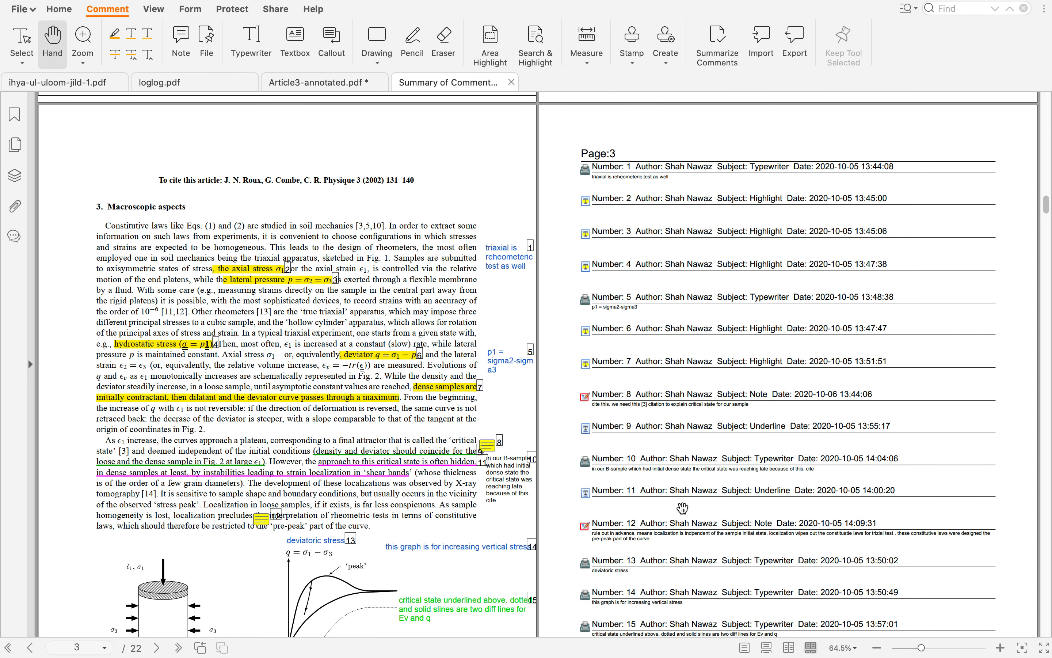
scroll(674, 505, down, 3)
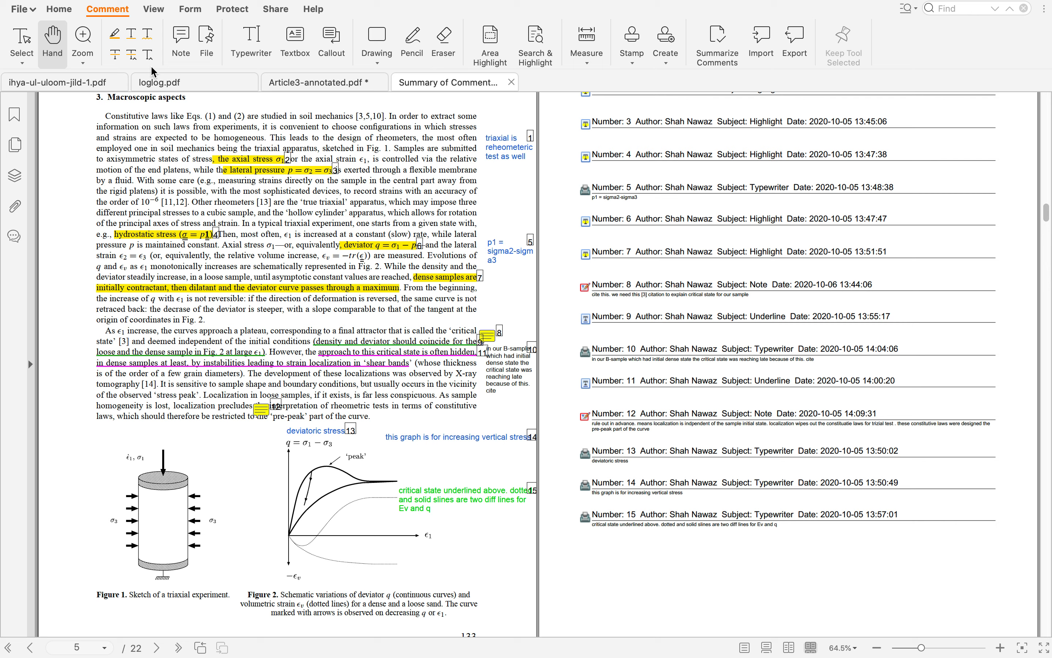
click(511, 82)
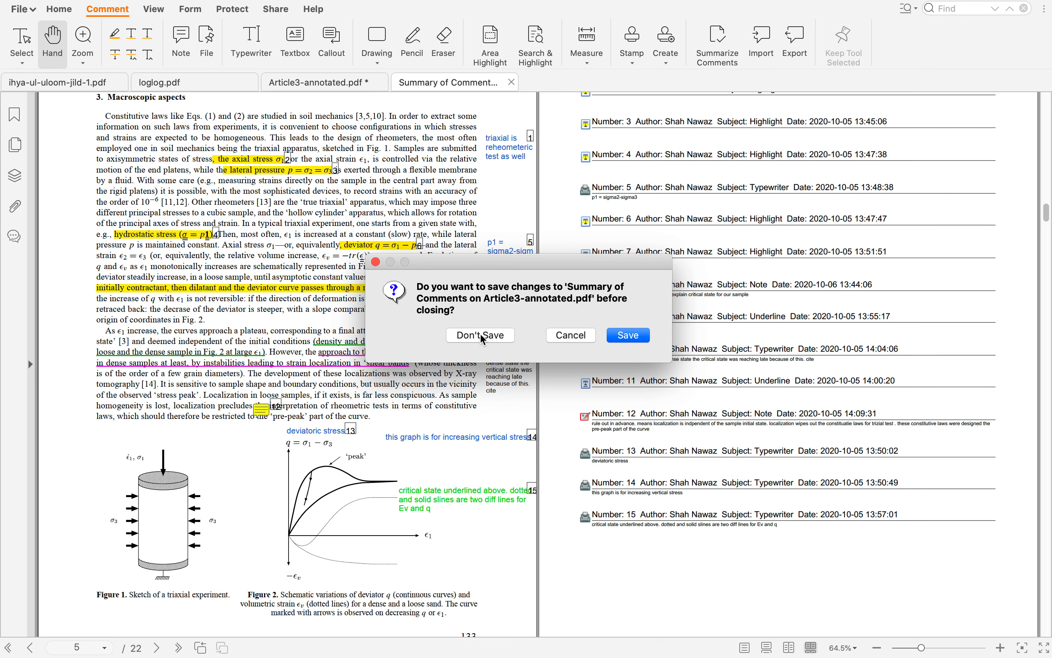
click(501, 335)
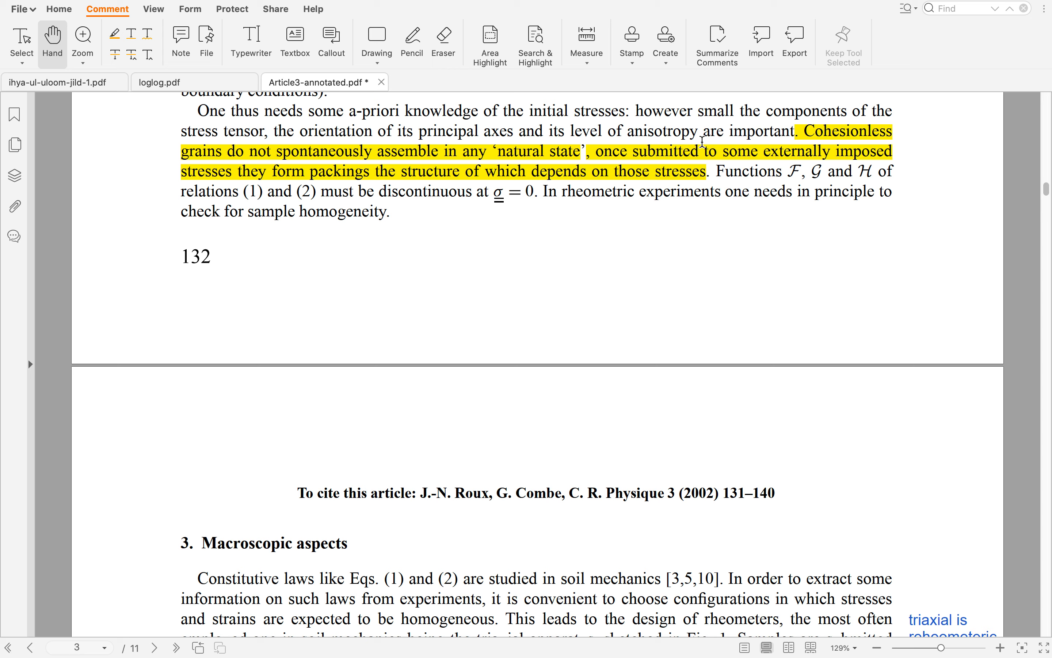
Step: Export the comments of Article3-annotated.pdf as article3-annotated.fdf into the Literature review papers folder
click(804, 50)
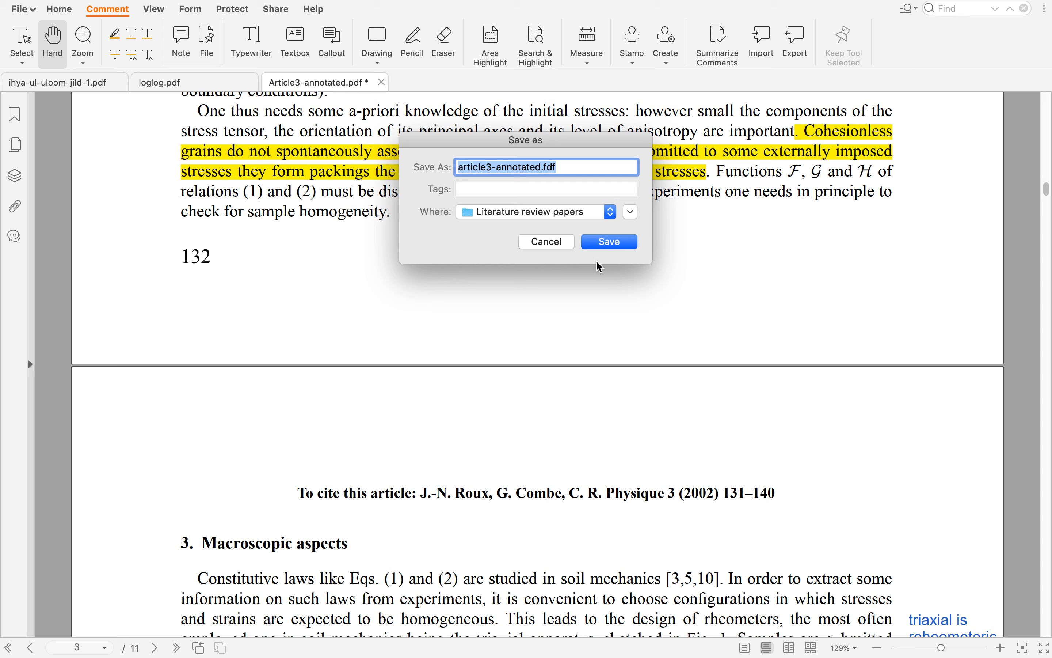
click(609, 245)
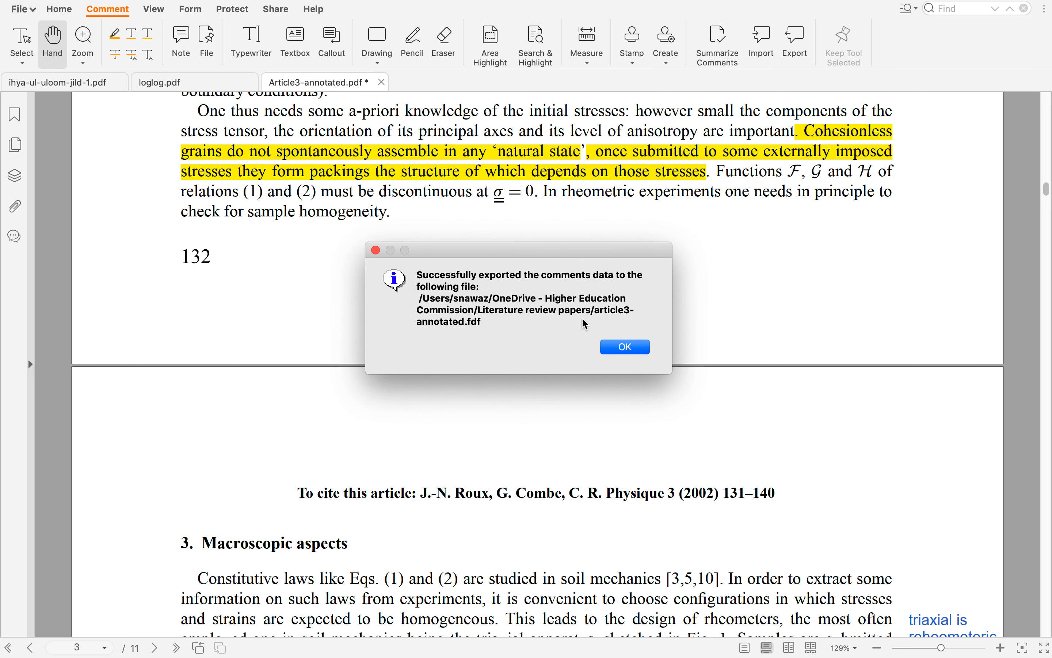
click(609, 345)
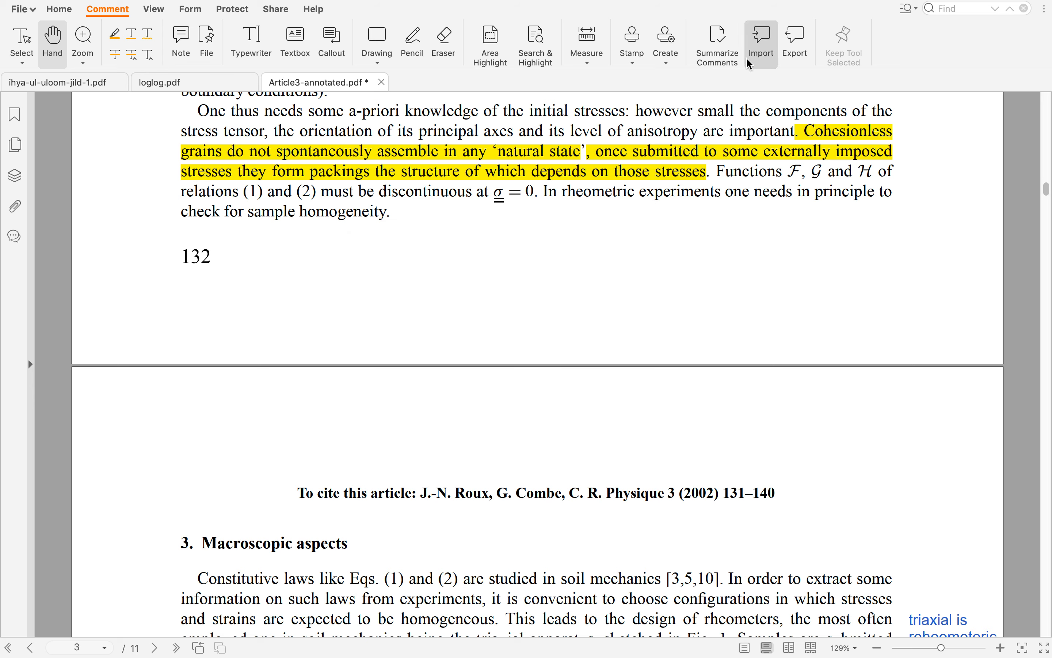
Step: Switch to Finder and open the Literature review papers folder in OneDrive to locate the exported comments file
mouse_move(306, 648)
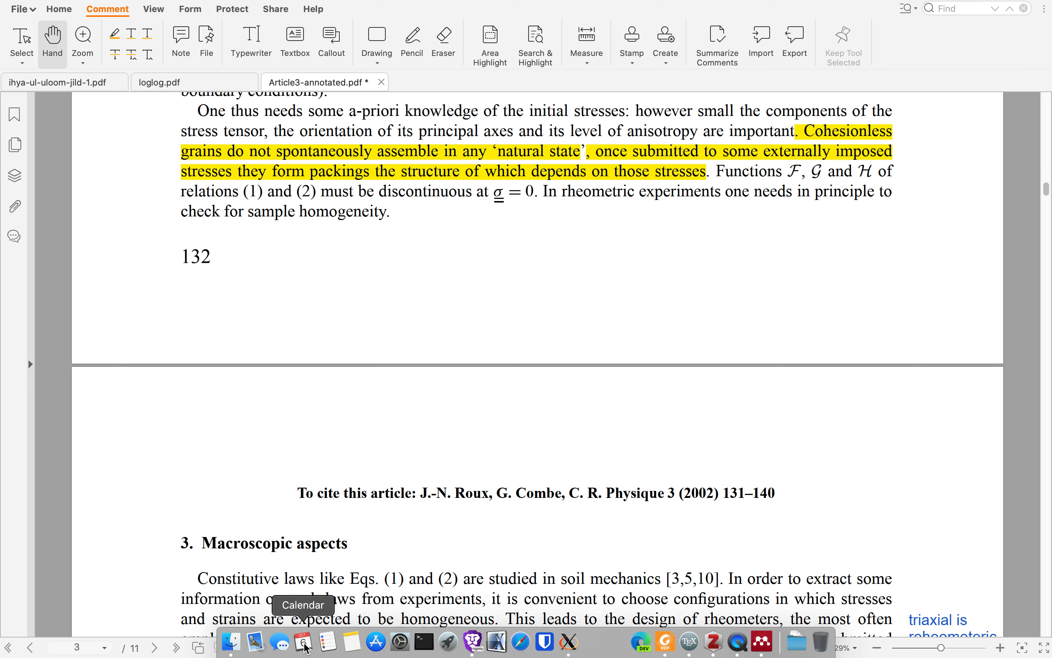
click(231, 643)
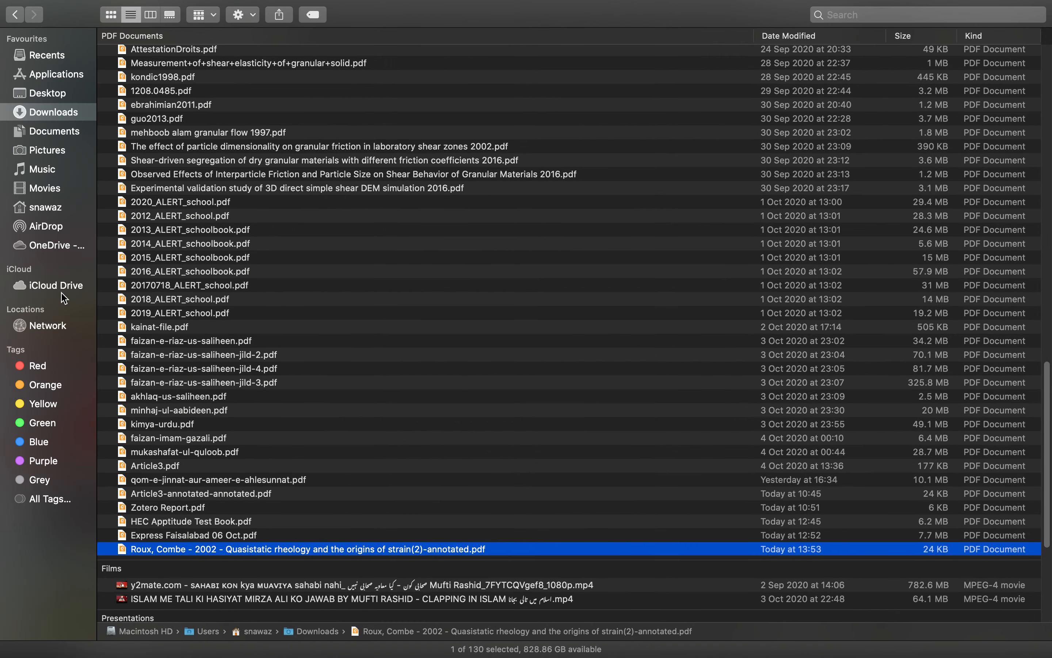
click(53, 246)
scroll(263, 343, down, 2)
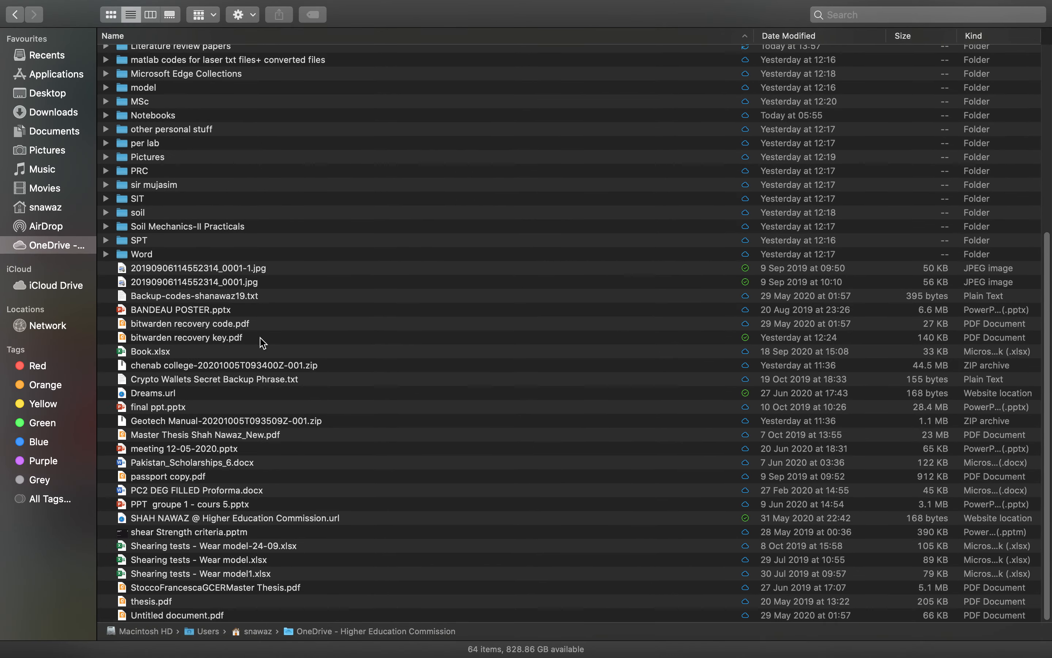
scroll(244, 305, up, 10)
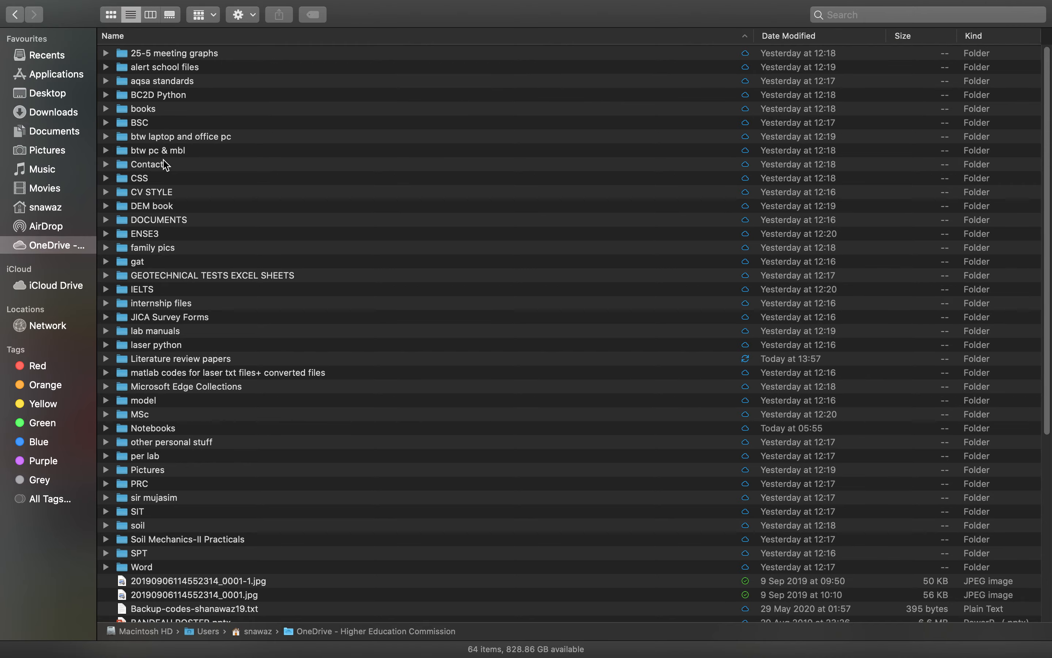
double_click(173, 359)
scroll(240, 322, down, 10)
scroll(238, 321, up, 10)
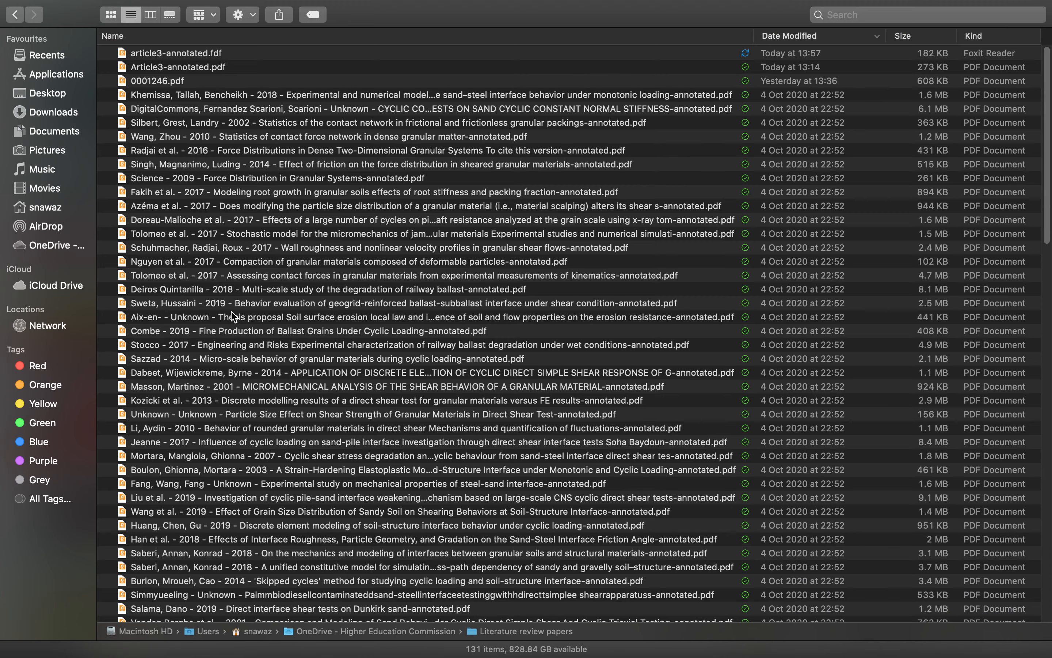
Step: Try to open article3-annotated.fdf from the folder in Foxit Reader and dismiss the resulting dialog
click(180, 53)
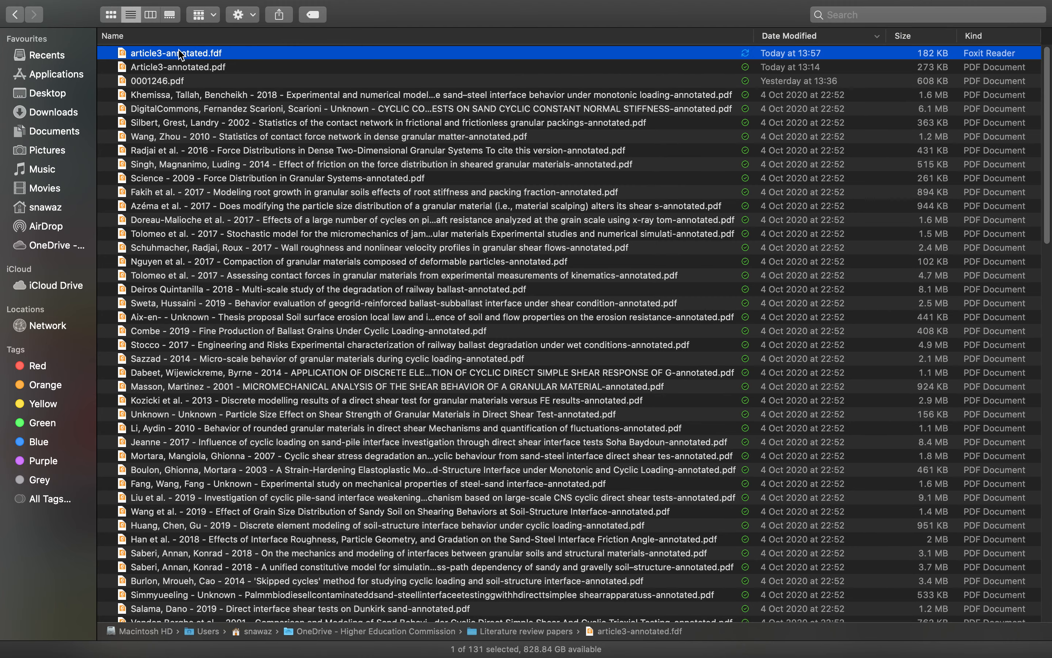
double_click(180, 53)
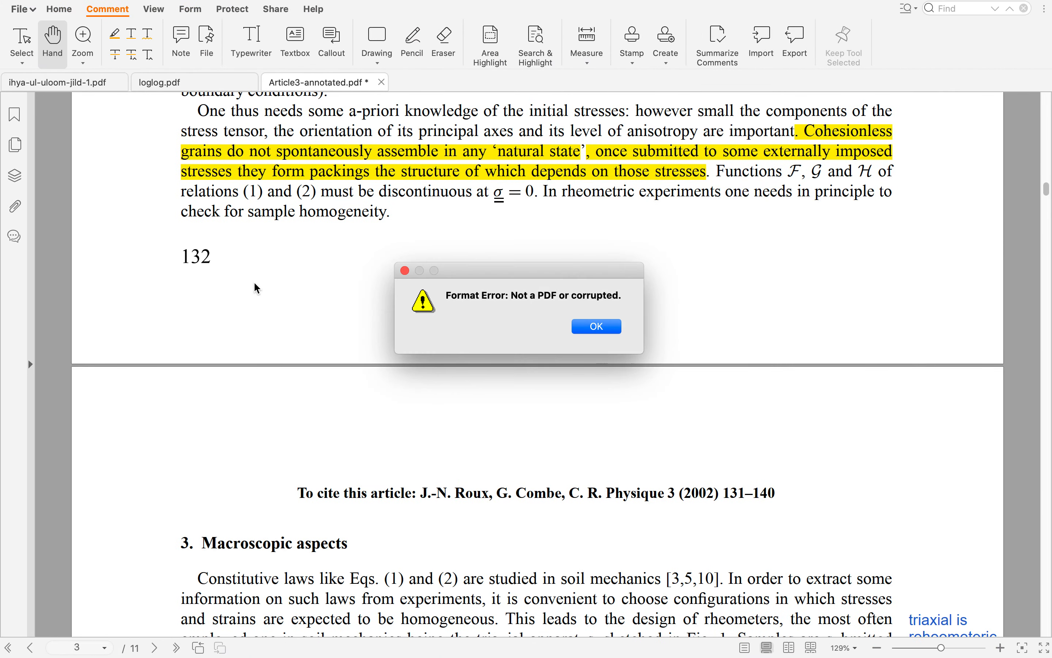
click(599, 327)
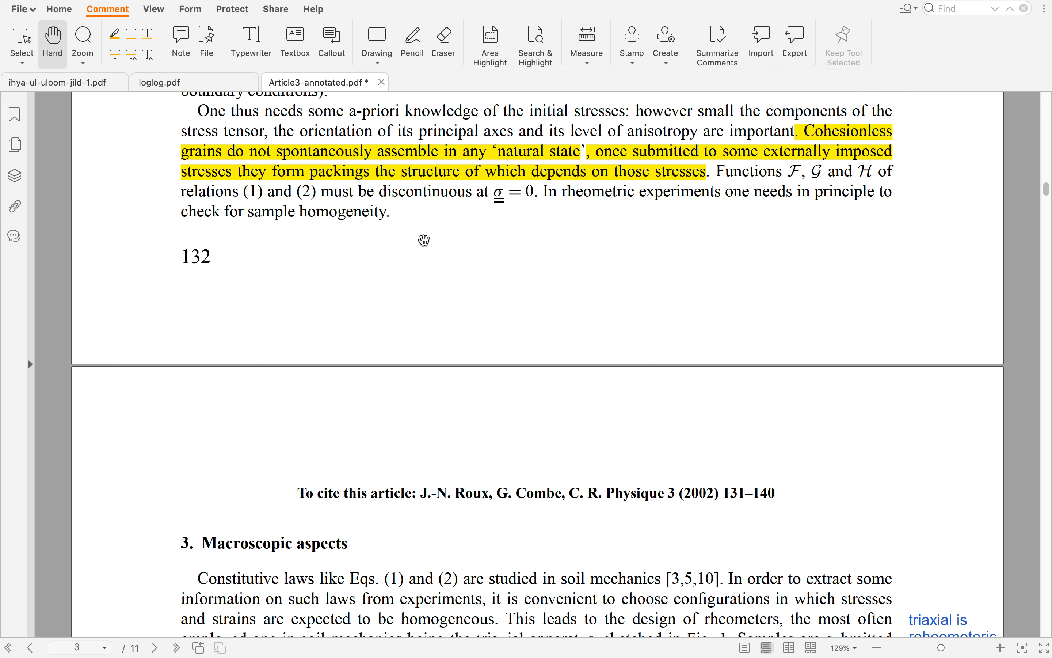
Step: Switch to the OneNote Papers notebook in the browser and review the extracted annotations through the end of the untitled page
mouse_move(626, 652)
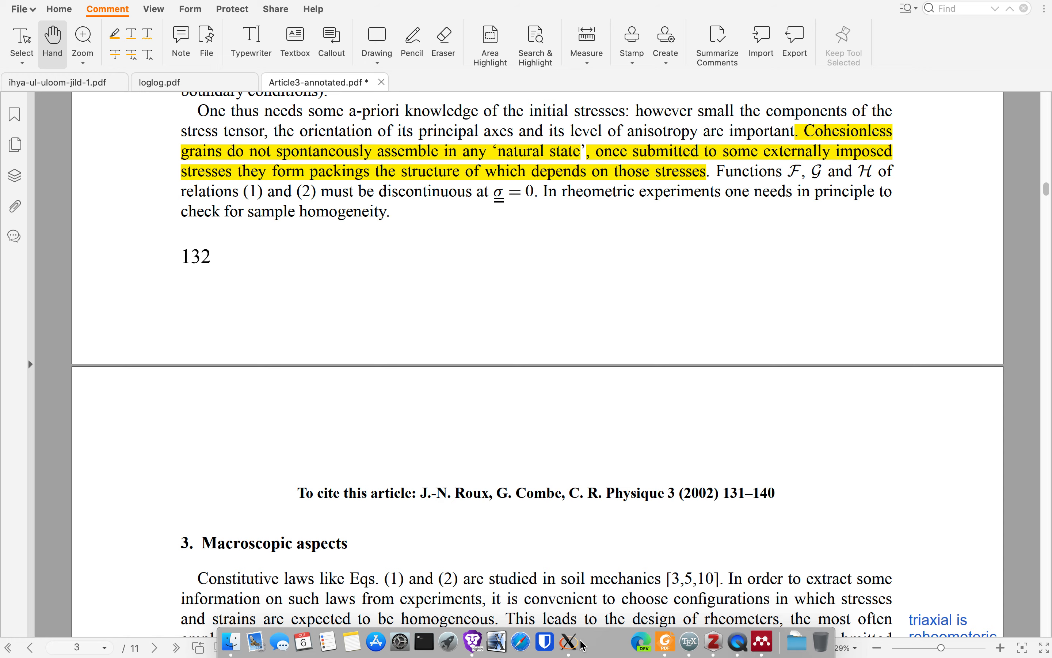
click(474, 643)
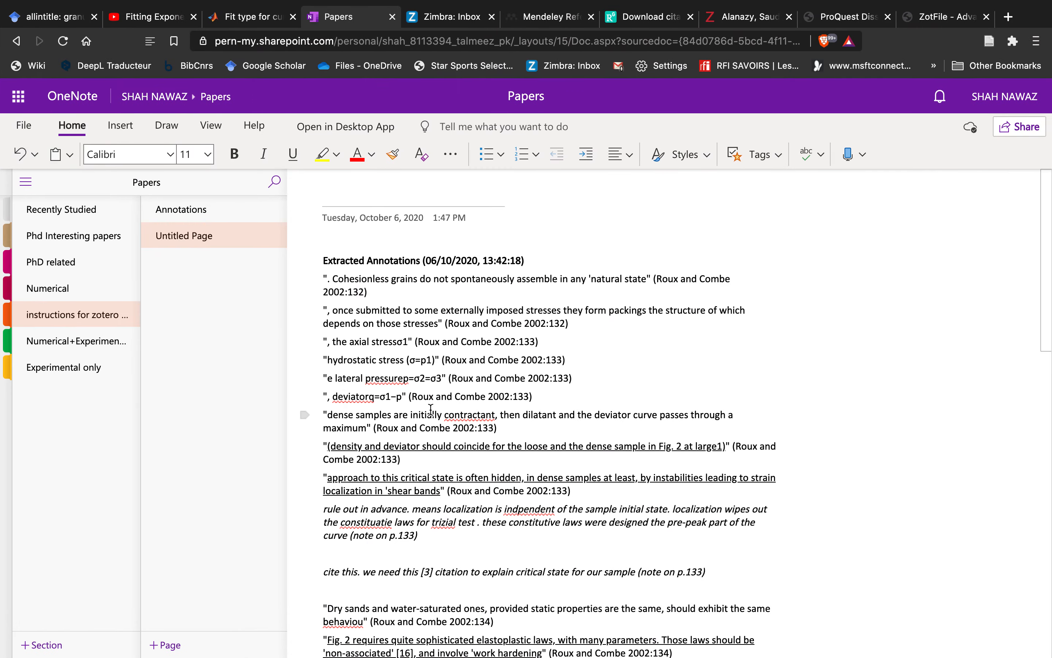
key(super+Down)
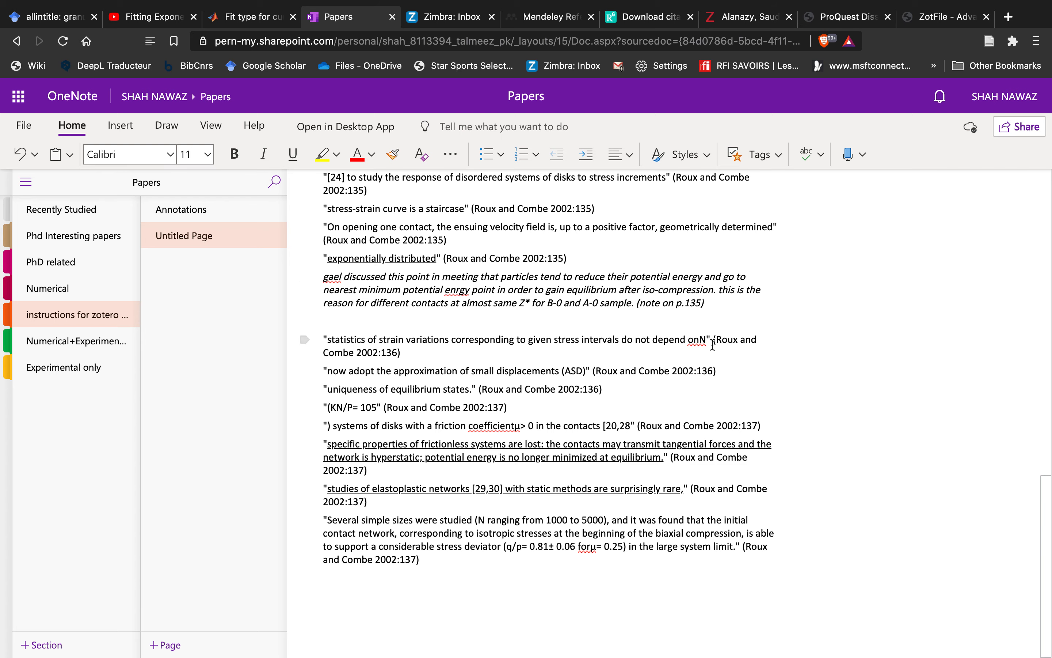
click(320, 320)
scroll(320, 320, up, 1)
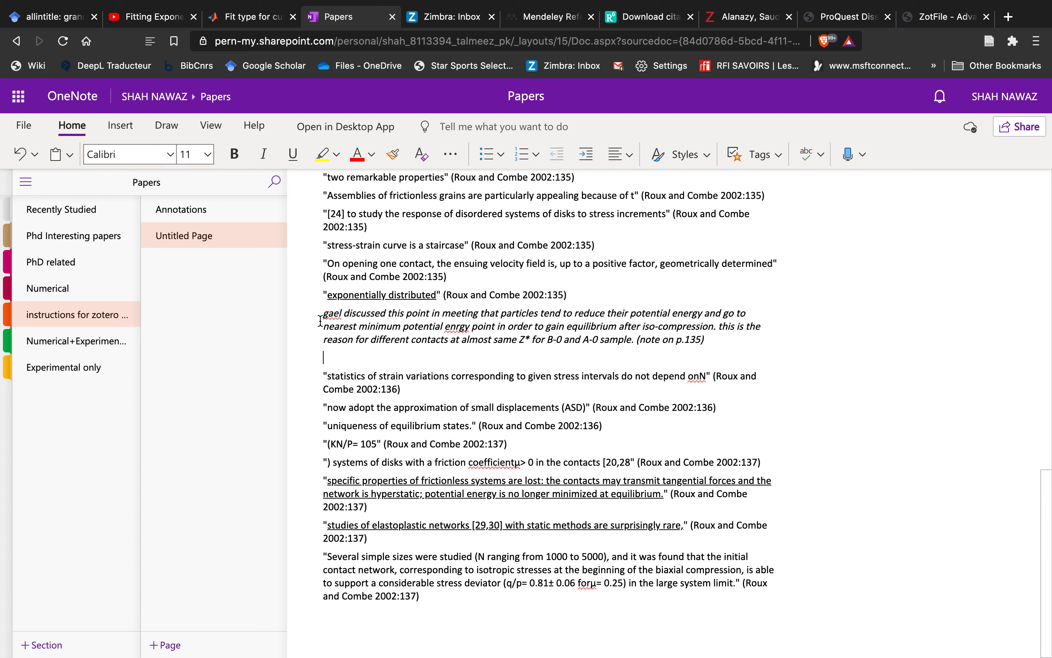